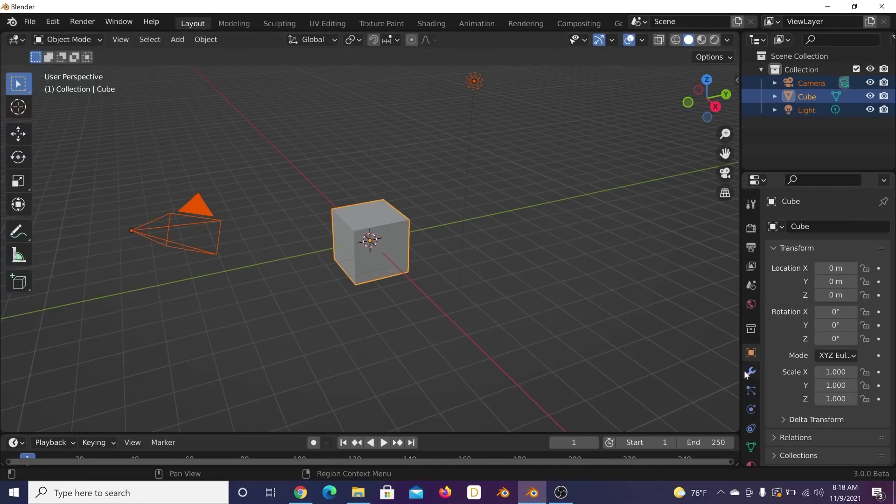
Step: Delete the default camera, cube and light from the scene
click(487, 192)
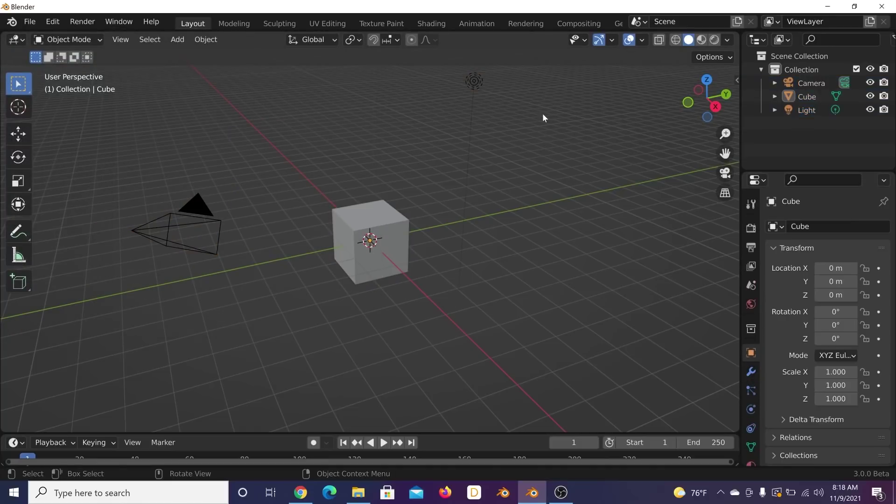
drag(542, 113, 156, 315)
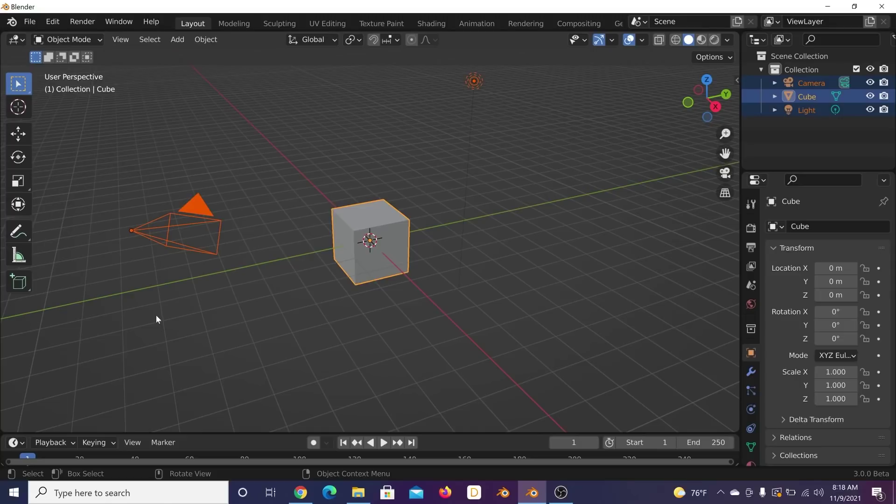
key(Delete)
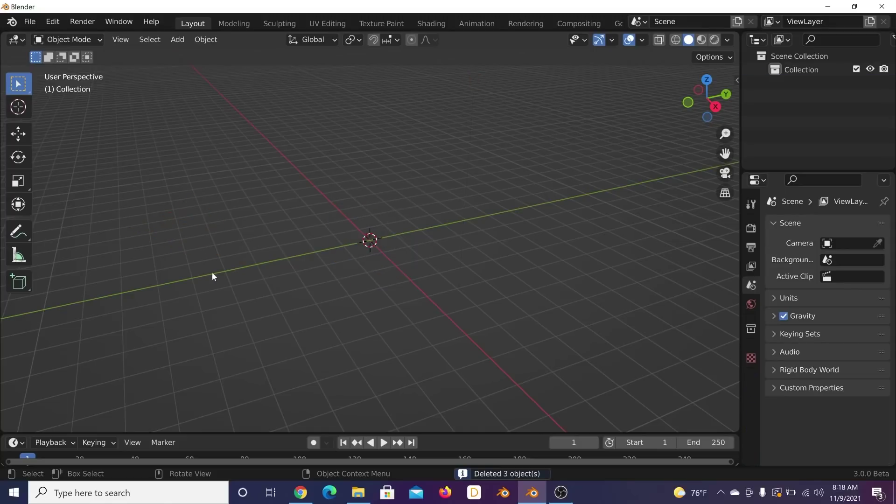
Step: Add an ico sphere mesh at the world origin with 5 subdivisions
middle_drag(406, 229, 363, 229)
key(shift+a)
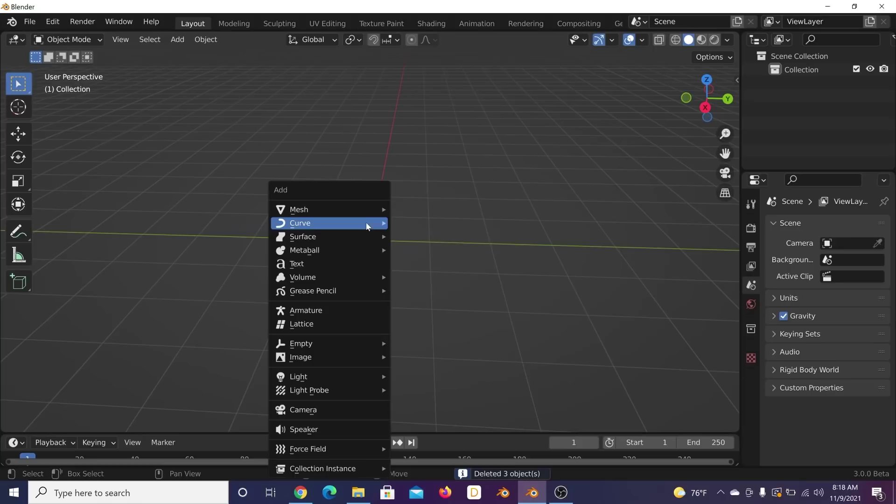
mouse_move(358, 215)
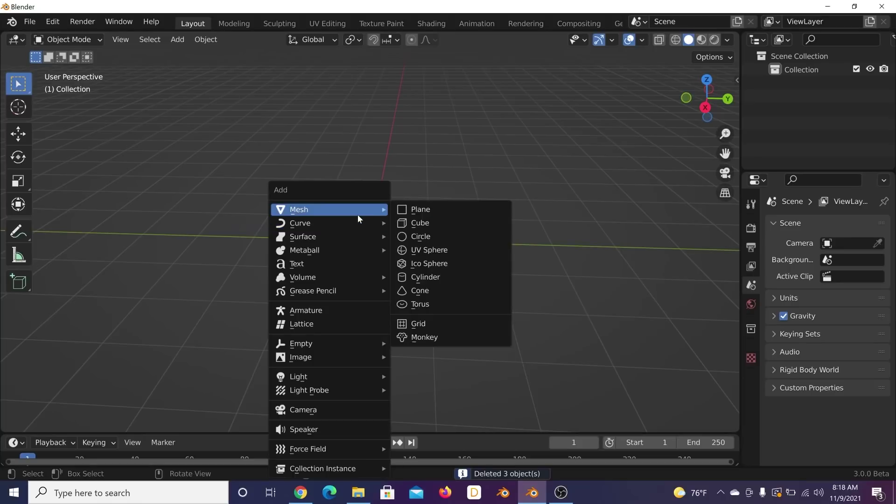
click(426, 263)
click(85, 422)
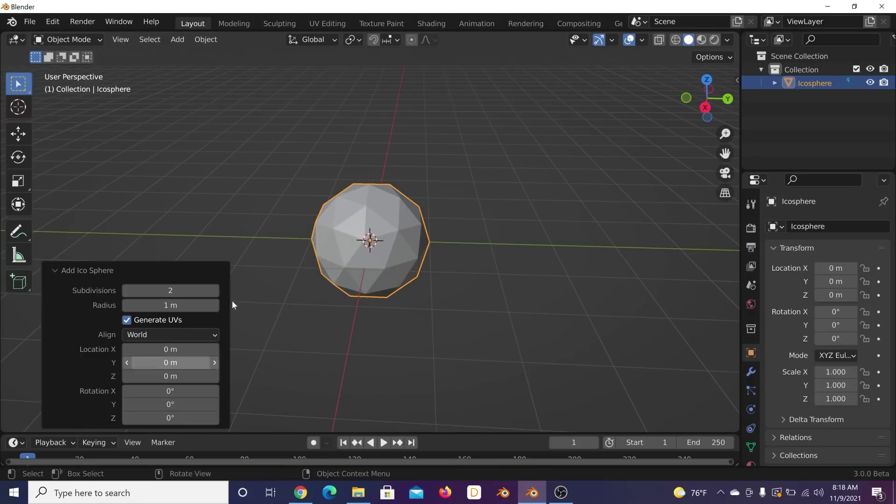
click(214, 290)
click(215, 290)
click(215, 290)
Step: Apply smooth shading to the icosphere
right_click(402, 225)
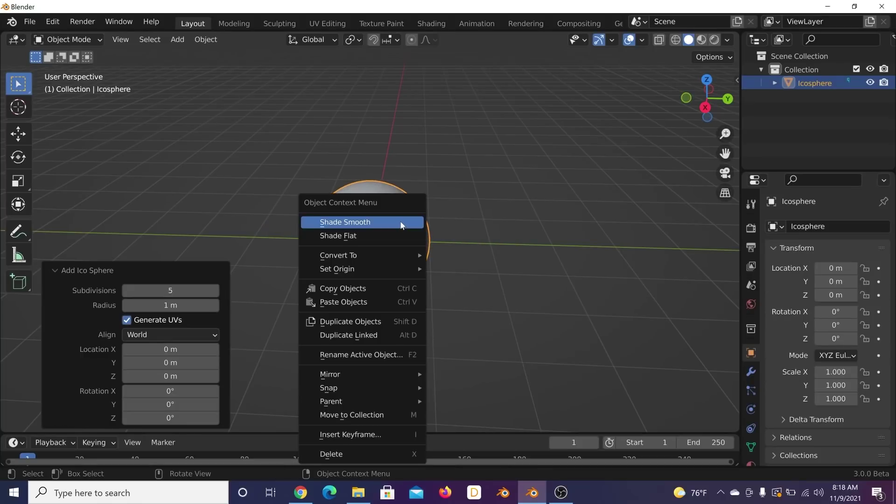
click(400, 223)
scroll(416, 284, up, 5)
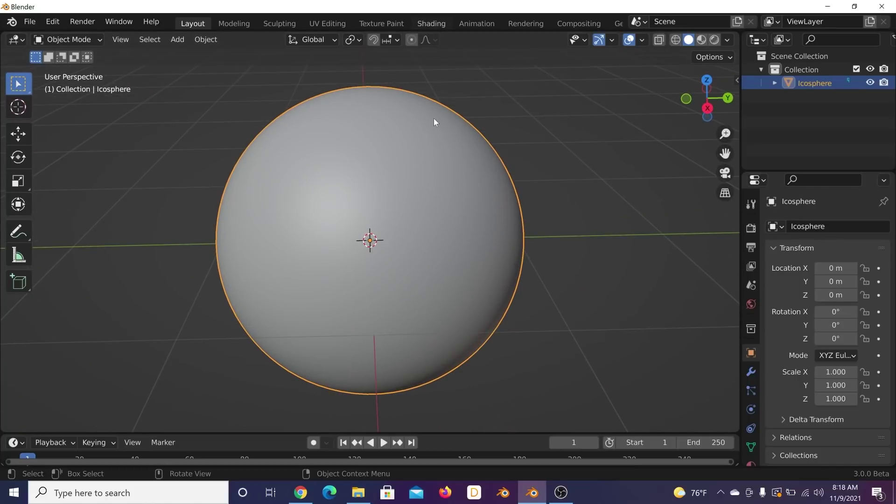
Step: Switch to the Shading workspace
key(ctrl+Page_Down)
key(ctrl+Page_Down)
key(ctrl+Page_Down)
key(ctrl+Page_Down)
key(ctrl+Page_Down)
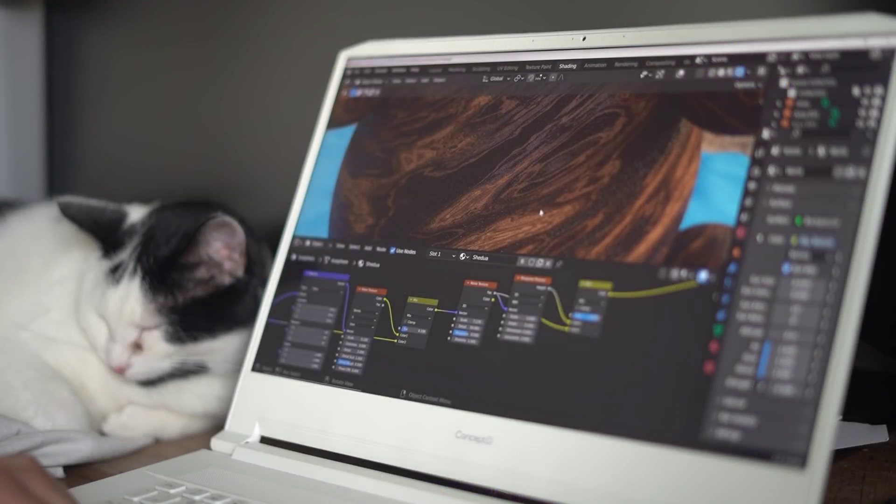
middle_drag(575, 183, 485, 191)
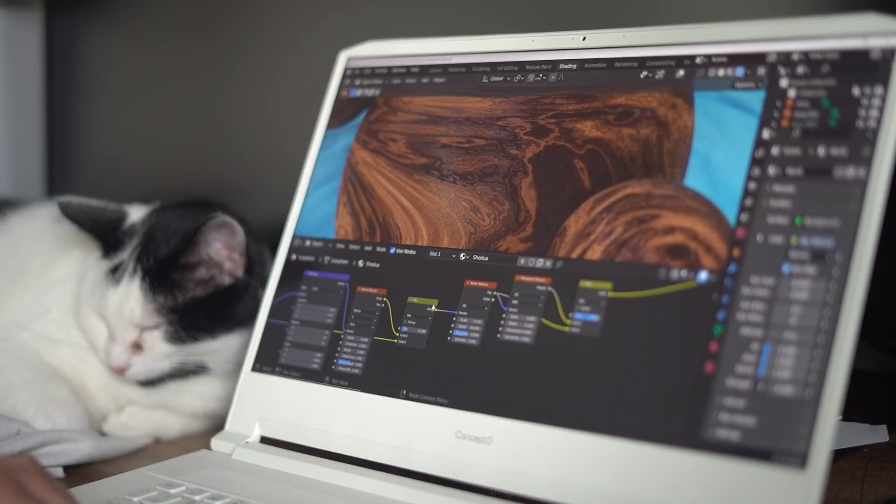
mouse_move(407, 329)
mouse_down()
mouse_move(387, 329)
mouse_move(409, 331)
mouse_up()
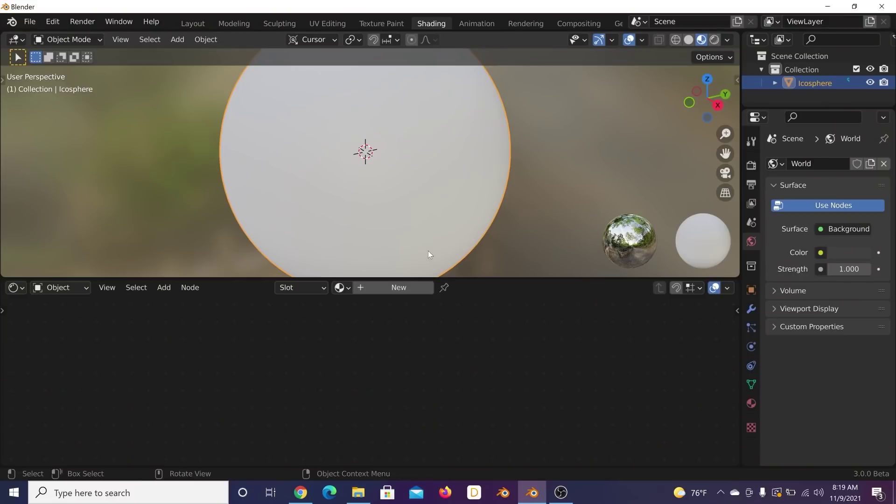
Step: Create a new material for the icosphere and bring its Principled BSDF node into view
click(405, 289)
drag(481, 279, 480, 203)
scroll(453, 287, down, 12)
middle_drag(415, 282, 490, 288)
scroll(488, 289, down, 2)
scroll(464, 312, up, 8)
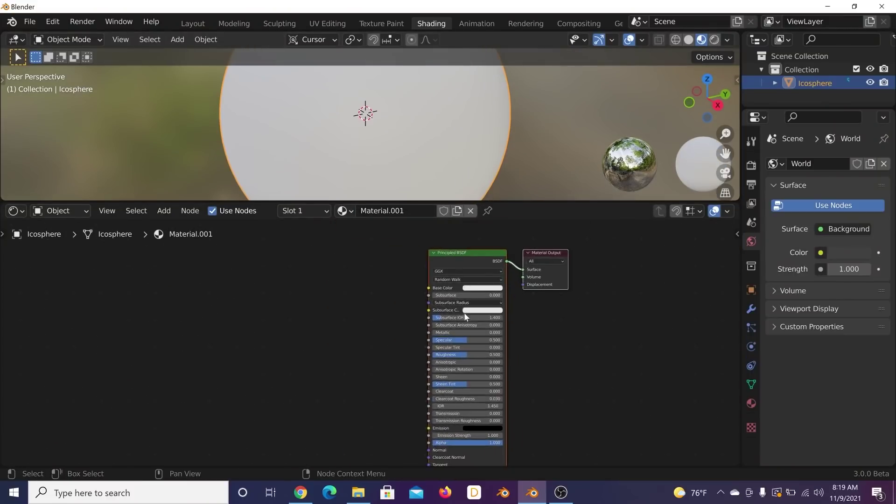
scroll(292, 320, down, 3)
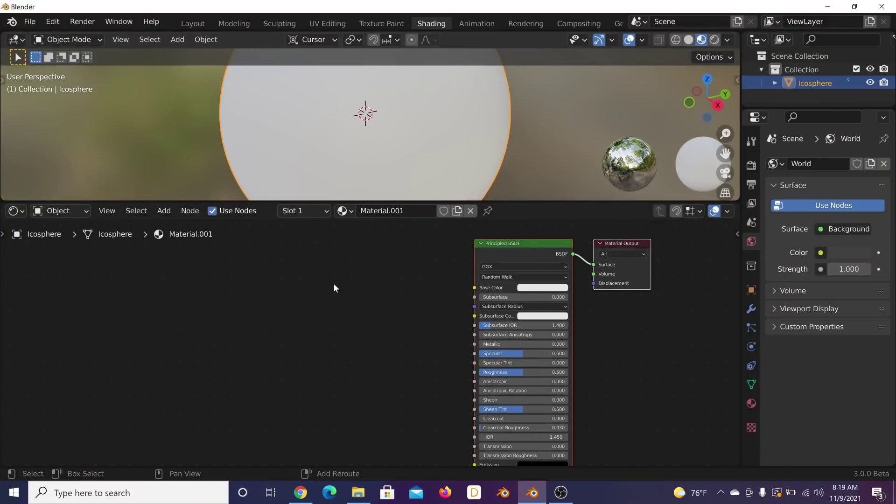
Step: Add a ColorRamp node and connect its Color output to the Principled BSDF's Base Color
key(shift+a)
text(scol)
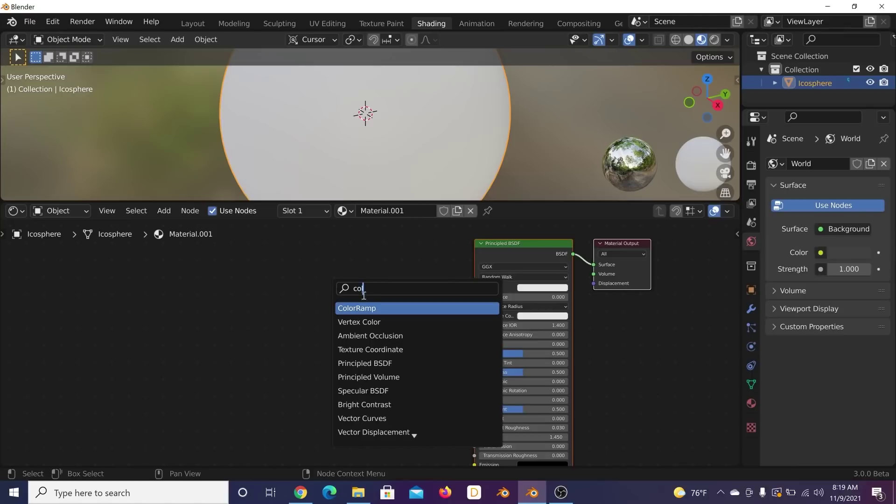
key(Return)
drag(418, 282, 474, 287)
drag(362, 280, 389, 285)
scroll(390, 285, up, 2)
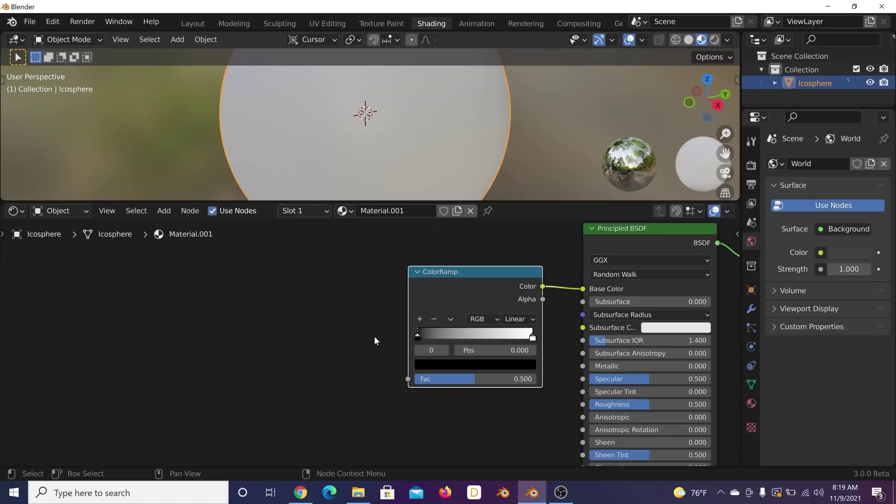
Step: Add a Musgrave Texture node in front of the ColorRamp
middle_drag(395, 321, 449, 324)
key(shift+a)
click(372, 312)
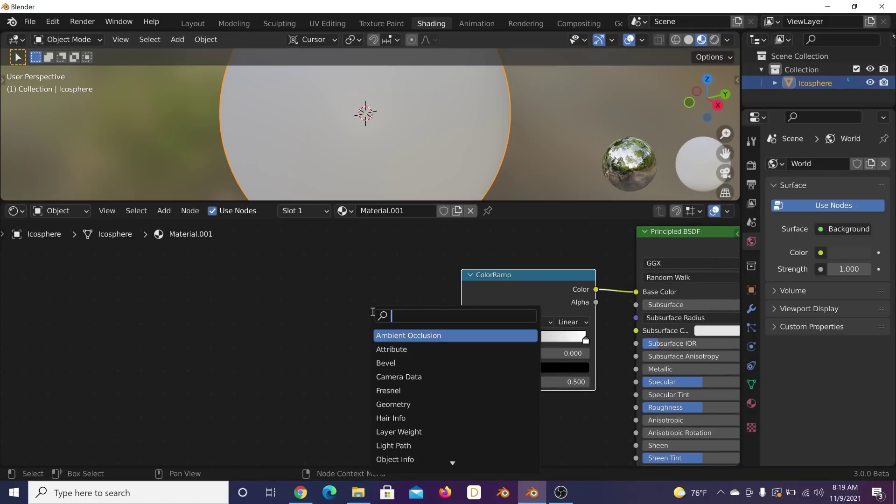
text(mus)
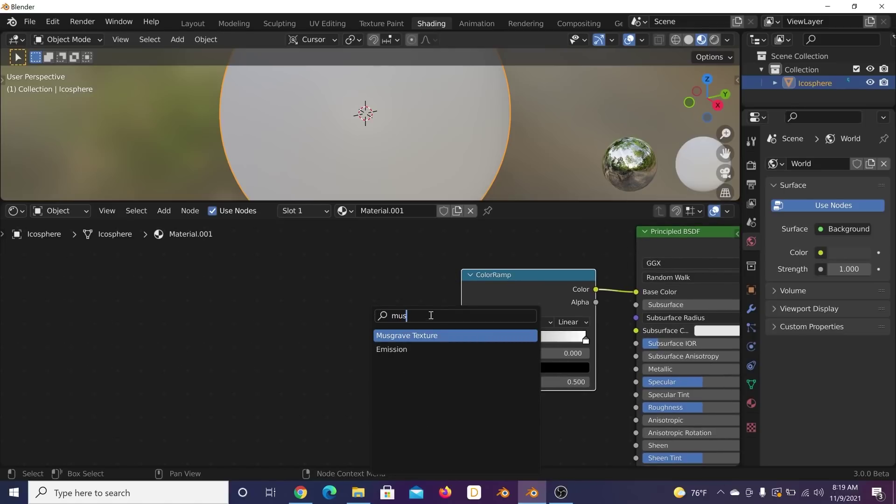
key(Return)
click(394, 297)
Step: Add a Noise Texture node in front of the Musgrave Texture
key(shift+a)
click(338, 281)
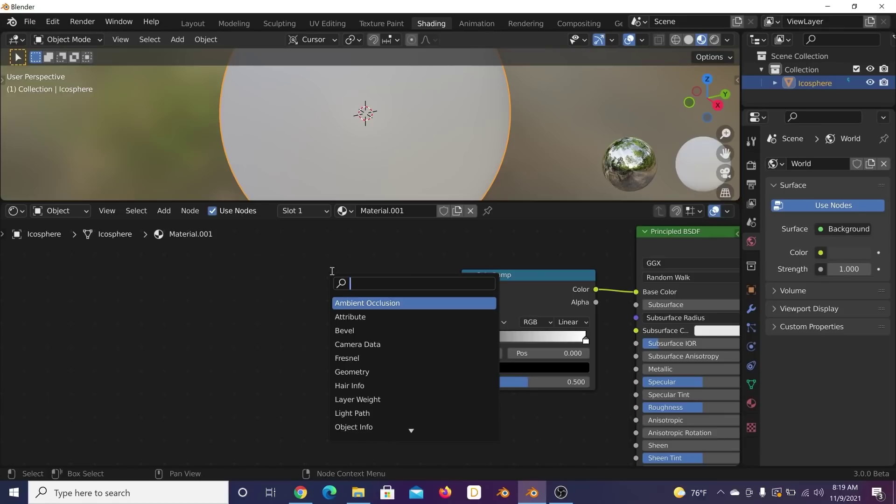
text(noi)
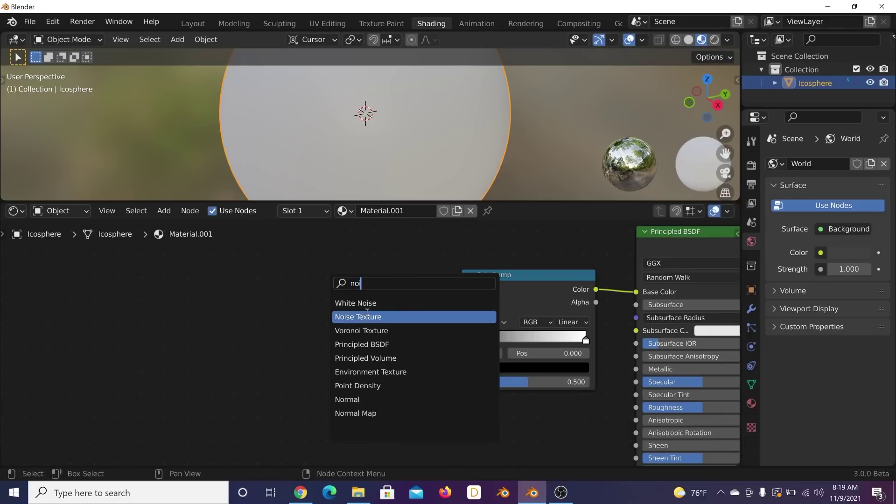
click(387, 317)
click(287, 293)
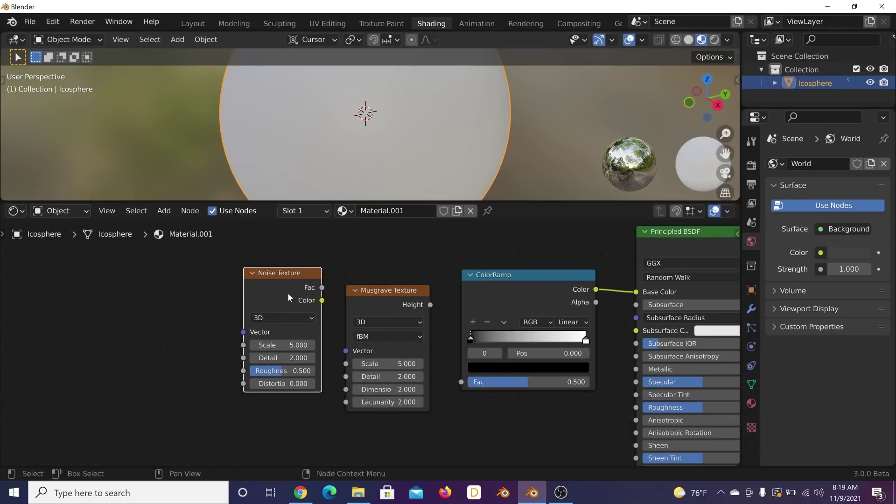
Step: Link the Noise Texture's Fac to the Musgrave Texture's Vector, and the Musgrave Height to the ColorRamp's Fac
drag(430, 304, 461, 382)
drag(289, 272, 346, 350)
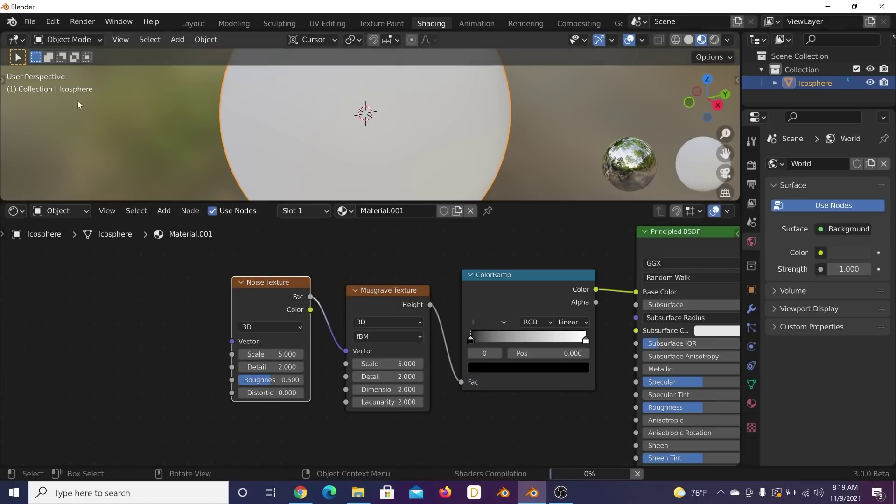
key(shift+a)
click(198, 263)
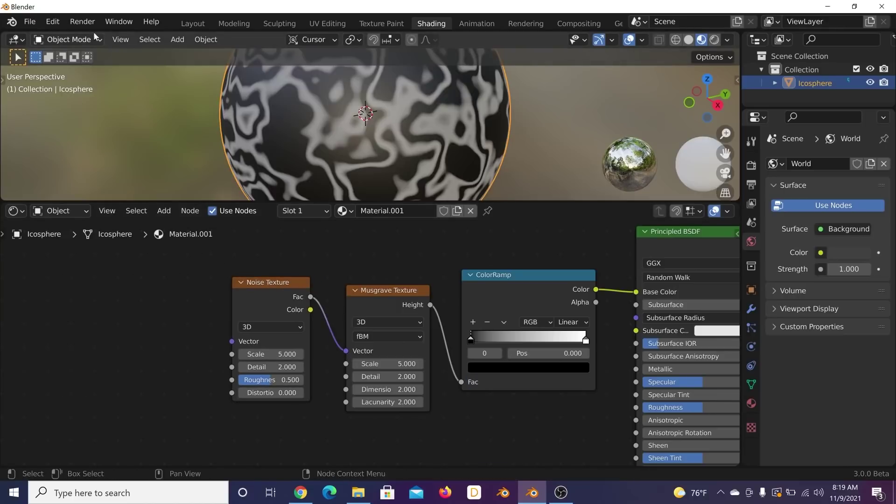
Step: Enable the Node Wrangler add-on in the preferences and close them
click(53, 21)
click(95, 216)
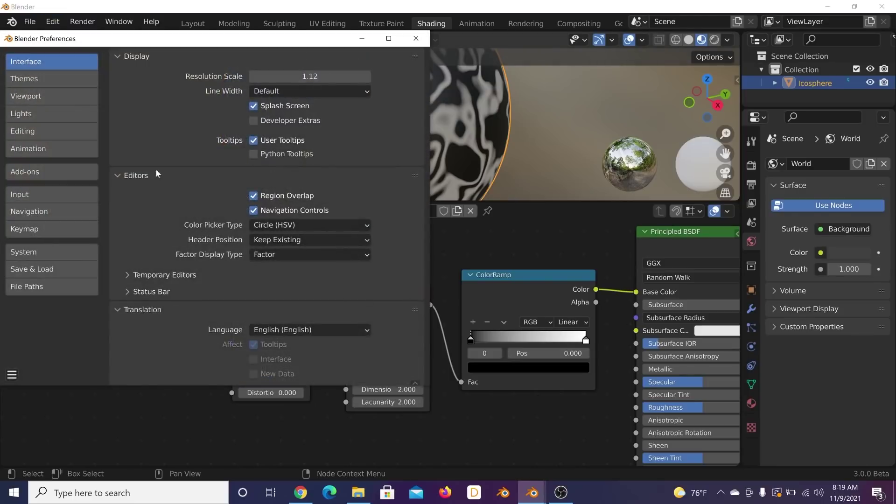
click(35, 172)
click(354, 76)
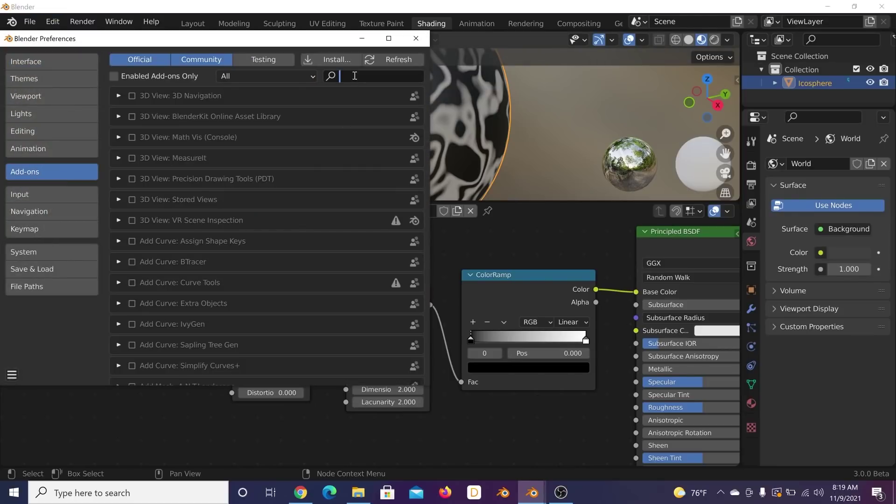
text(node)
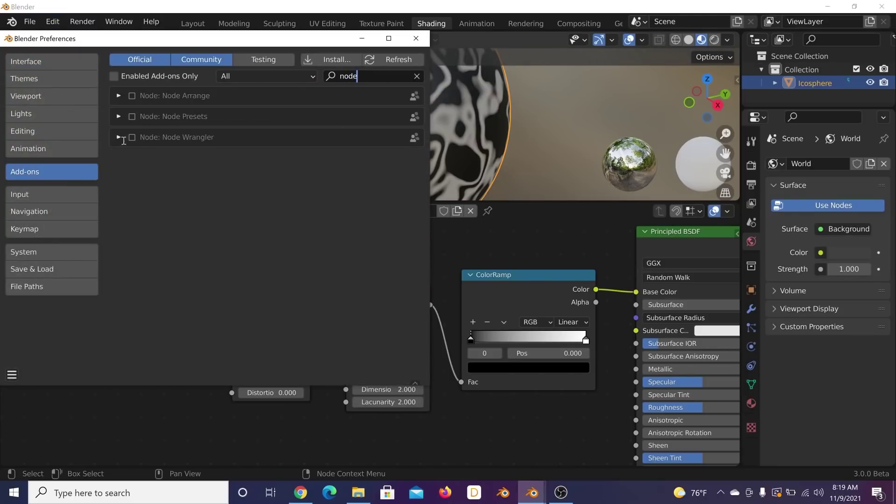
click(132, 138)
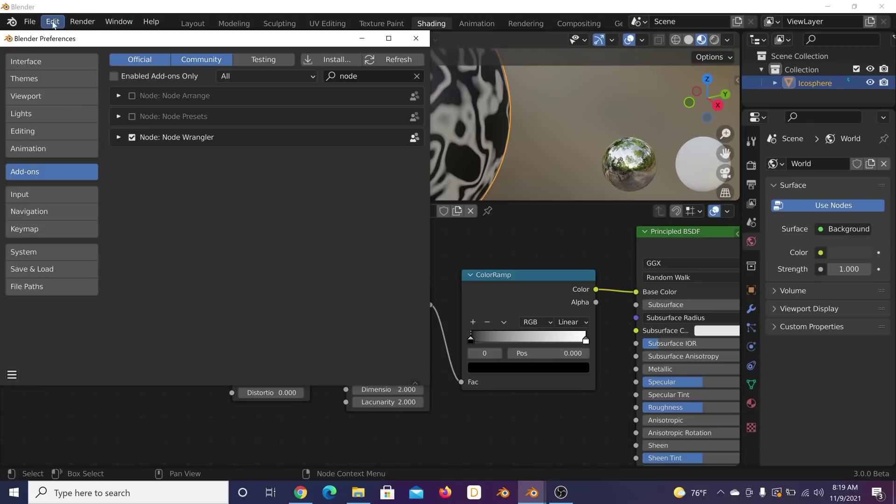
click(416, 39)
Step: Add Texture Coordinate and Mapping nodes ahead of the Noise Texture, with the Object output feeding the Mapping Vector
click(284, 282)
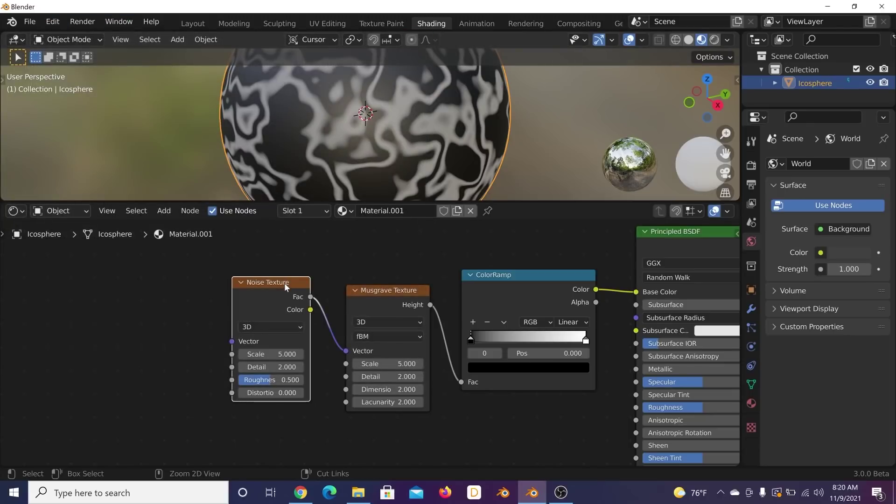
key(ctrl+t)
middle_drag(190, 318, 326, 331)
key(g)
click(305, 262)
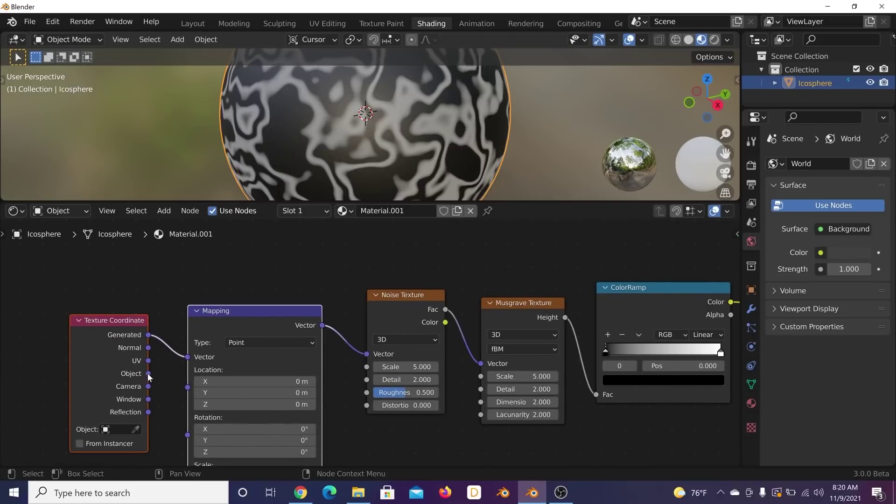
drag(148, 373, 166, 324)
drag(188, 357, 188, 357)
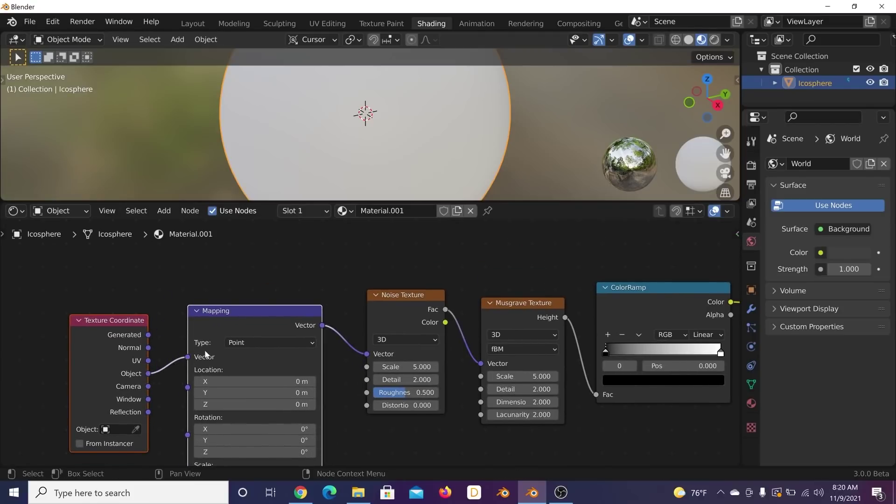
Step: Set the Noise Texture's Detail to 15, Scale to 6.7 and Roughness to 0.59
middle_drag(426, 352, 359, 340)
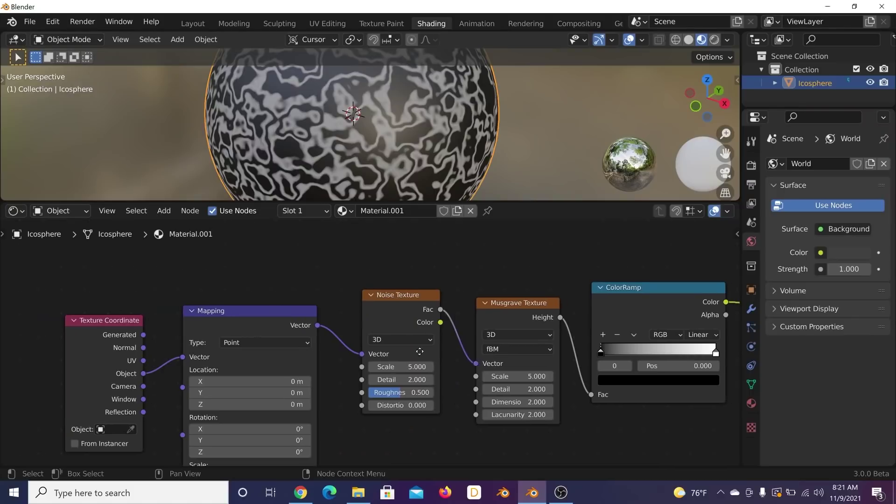
scroll(404, 362, up, 2)
middle_drag(404, 362, 413, 340)
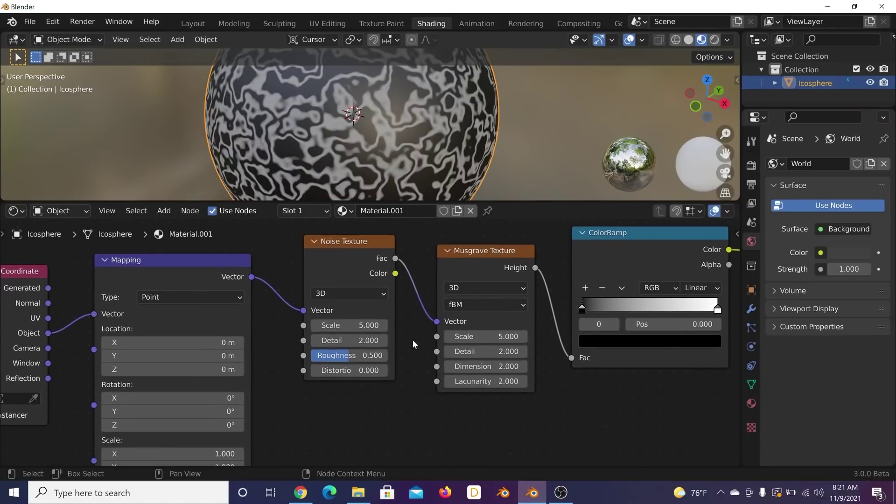
drag(350, 343, 419, 343)
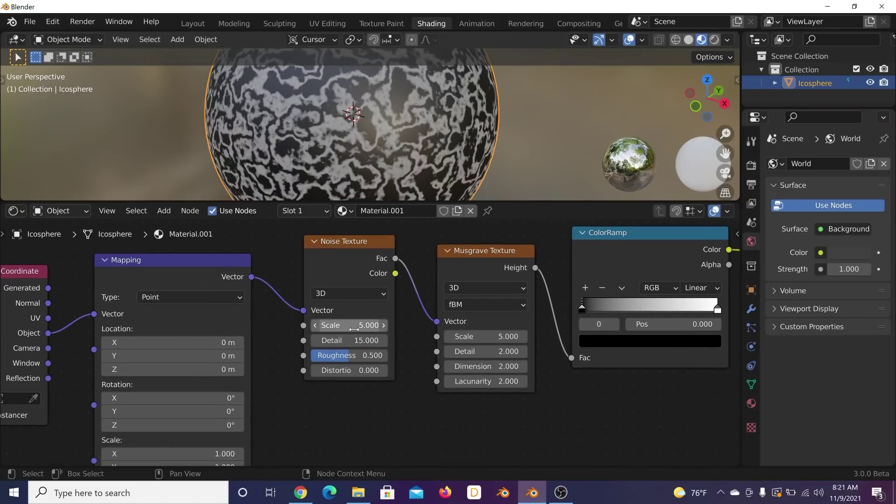
drag(354, 329, 369, 355)
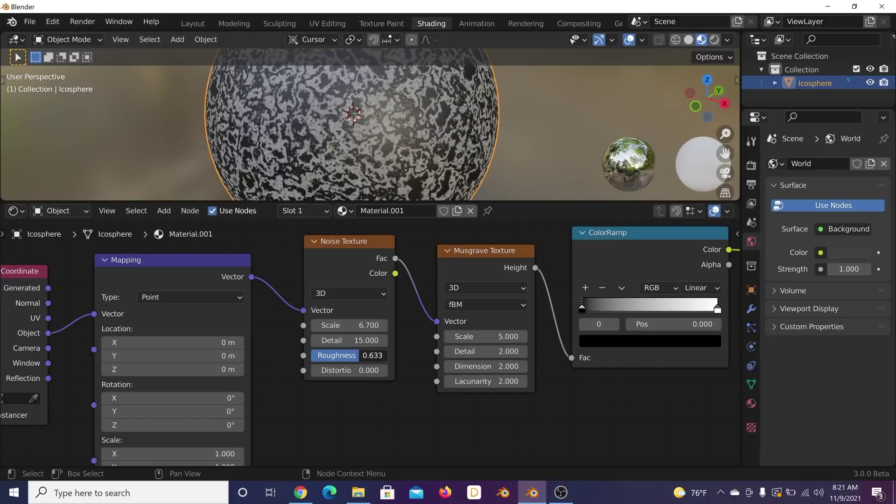
Step: Set the Musgrave Texture's Detail to 5
middle_drag(426, 321, 336, 323)
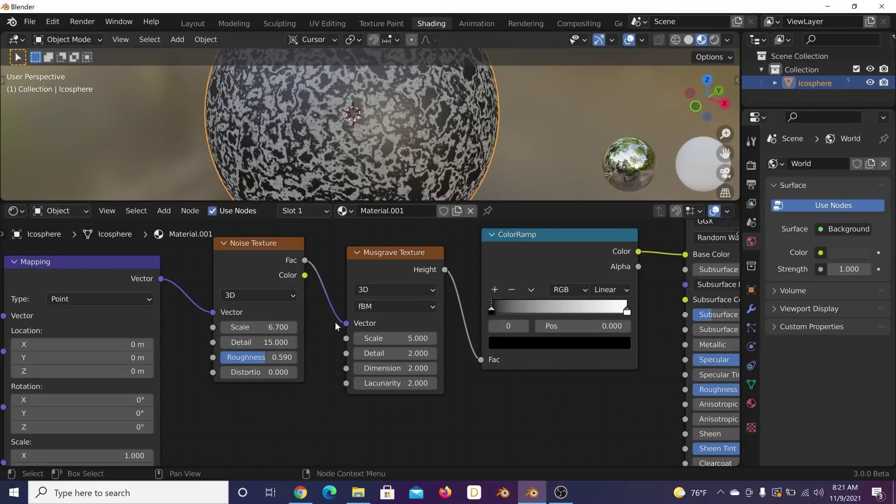
click(399, 355)
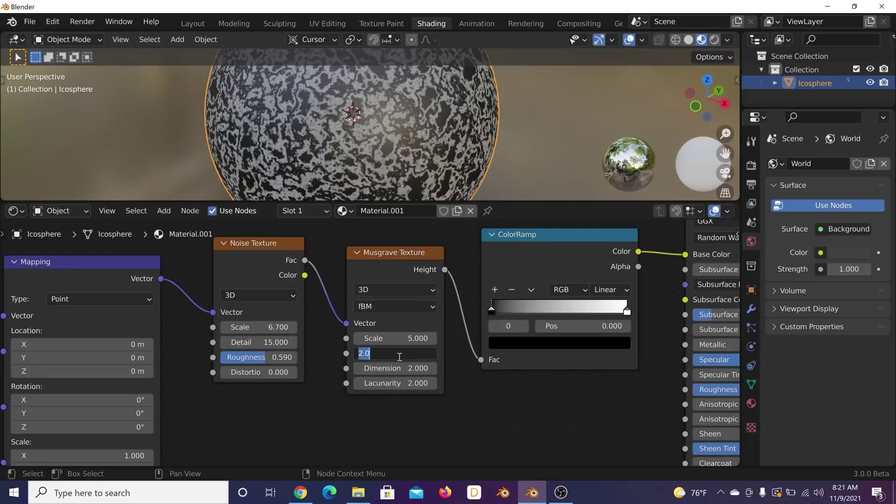
text(5)
key(Return)
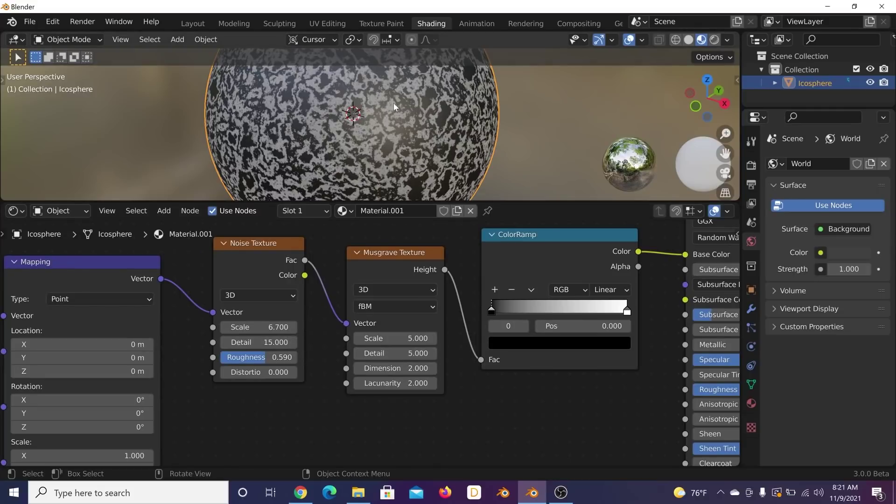
Step: Set the Musgrave Texture's Dimension to 0
mouse_move(393, 103)
middle_down()
mouse_move(466, 110)
mouse_move(396, 112)
middle_up()
drag(396, 369, 359, 368)
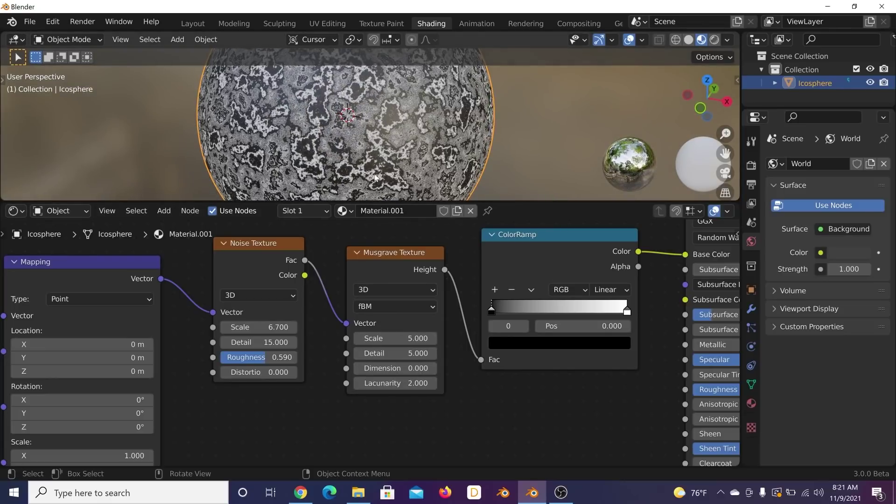
middle_drag(369, 185, 414, 155)
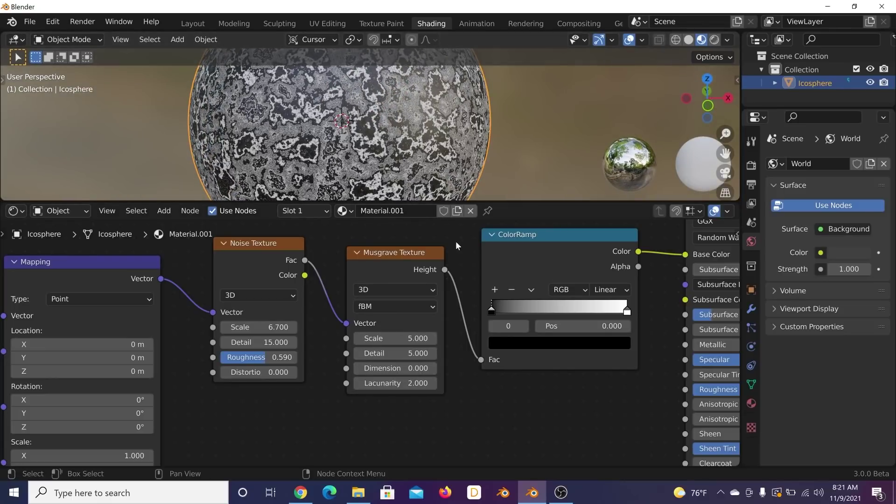
Step: Insert a MixRGB node between the Musgrave Texture and ColorRamp, and feed the Noise Texture's Fac output into its Color2
scroll(475, 289, down, 2)
mouse_move(293, 280)
mouse_down()
mouse_move(294, 266)
mouse_move(298, 280)
mouse_up()
key(shift+a)
click(382, 255)
text(mix)
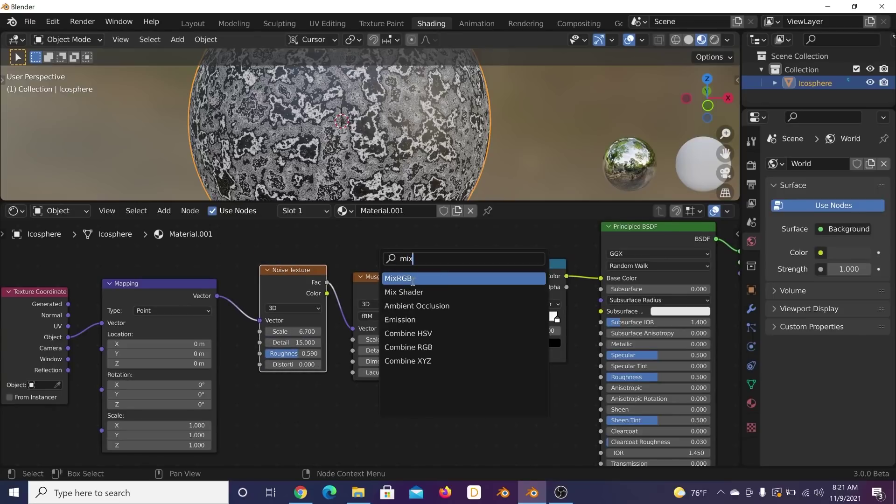
click(413, 278)
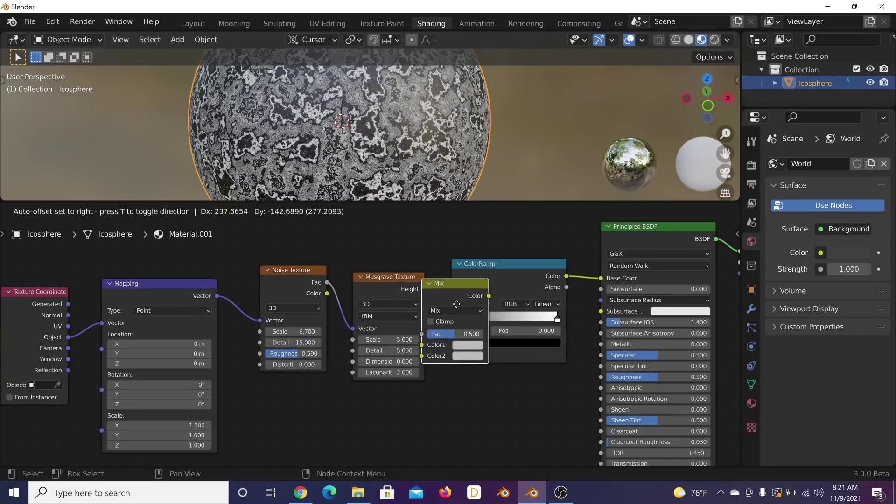
click(433, 306)
scroll(433, 304, up, 5)
middle_drag(406, 315, 328, 313)
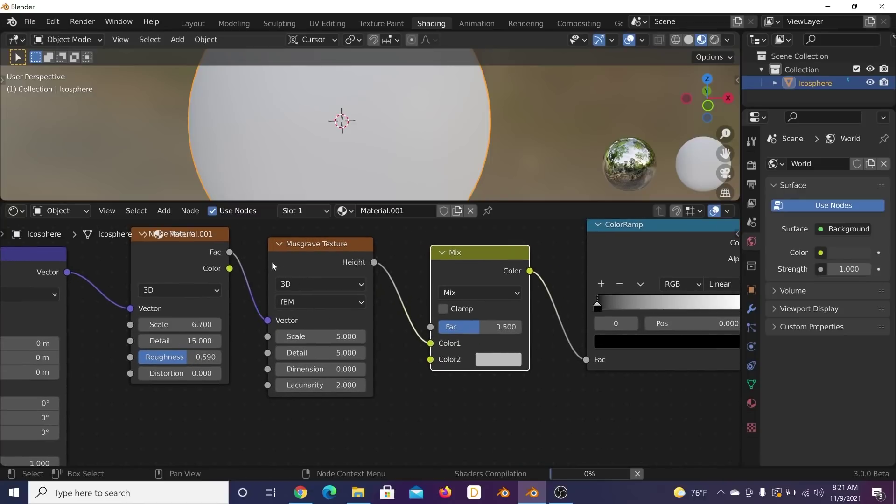
drag(235, 253, 430, 359)
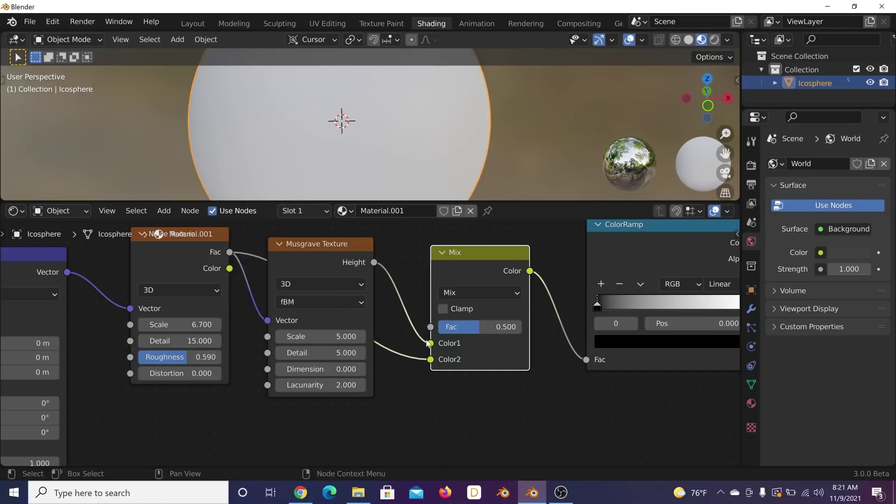
Step: Set the Fac of the Mix node ahead of the ColorRamp to 0.548 and the Noise Texture's Scale to 6.37
middle_drag(194, 258, 212, 286)
drag(188, 270, 192, 279)
drag(469, 355, 529, 355)
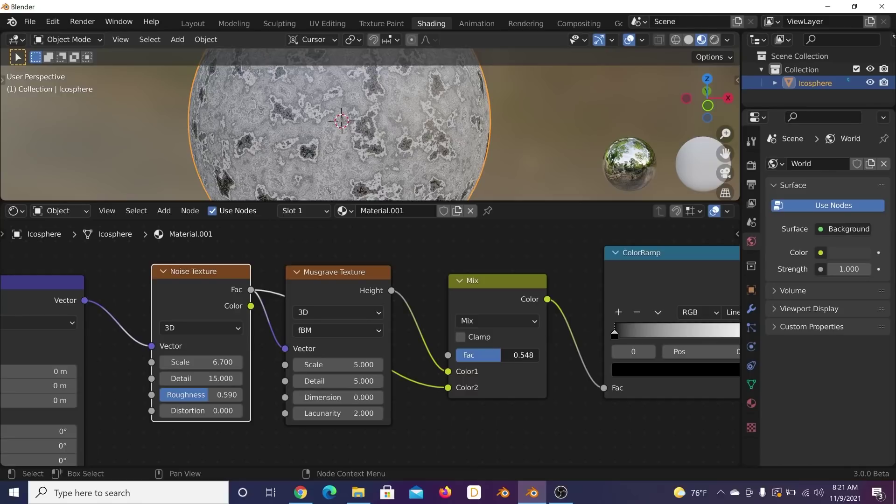
drag(240, 363, 227, 363)
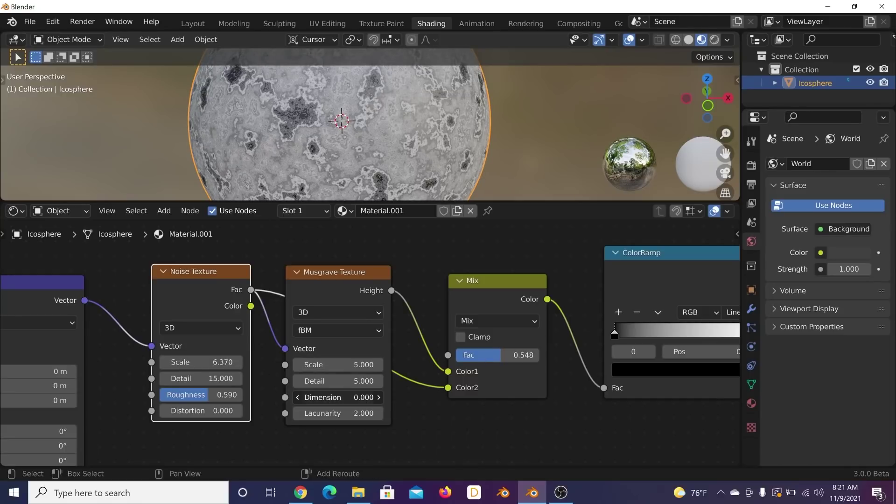
middle_drag(374, 157, 430, 132)
scroll(438, 145, up, 4)
scroll(438, 148, down, 3)
scroll(283, 260, down, 5)
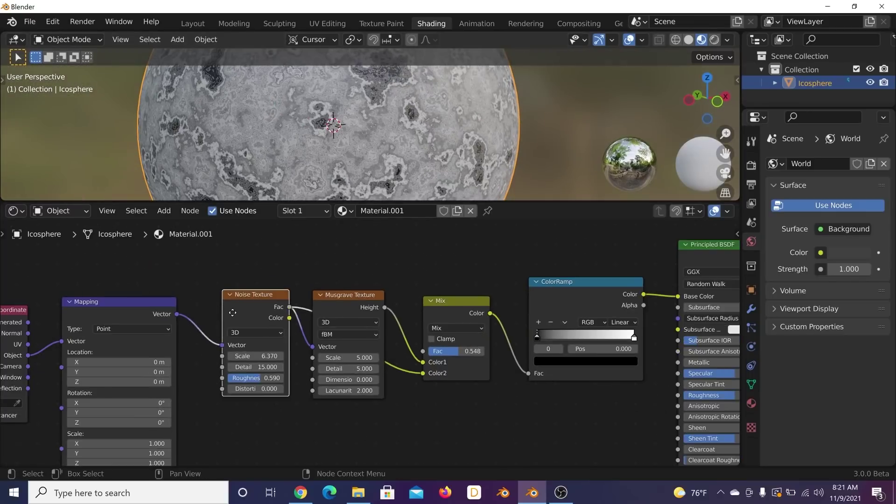
Step: Insert a Wave Texture between the Mapping and Noise Texture nodes and set its Scale to 1
middle_drag(232, 312, 422, 303)
drag(332, 260, 82, 338)
scroll(362, 281, up, 2)
key(shift+a)
click(362, 272)
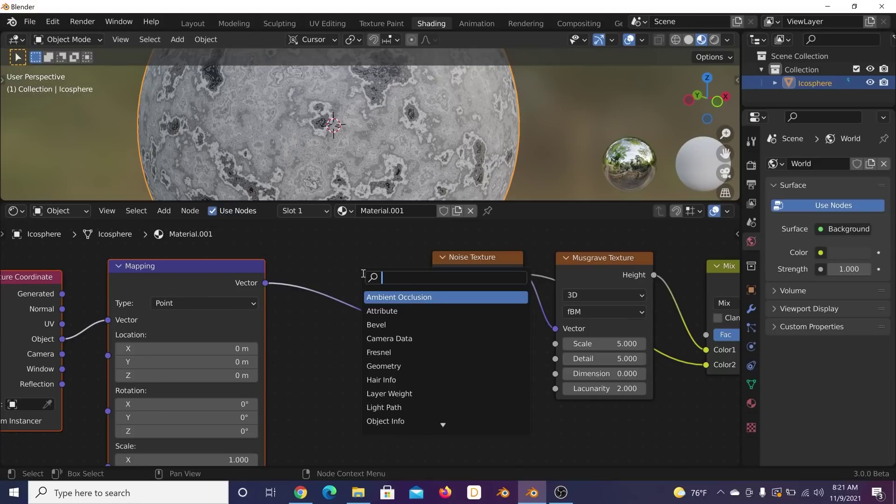
text(wave)
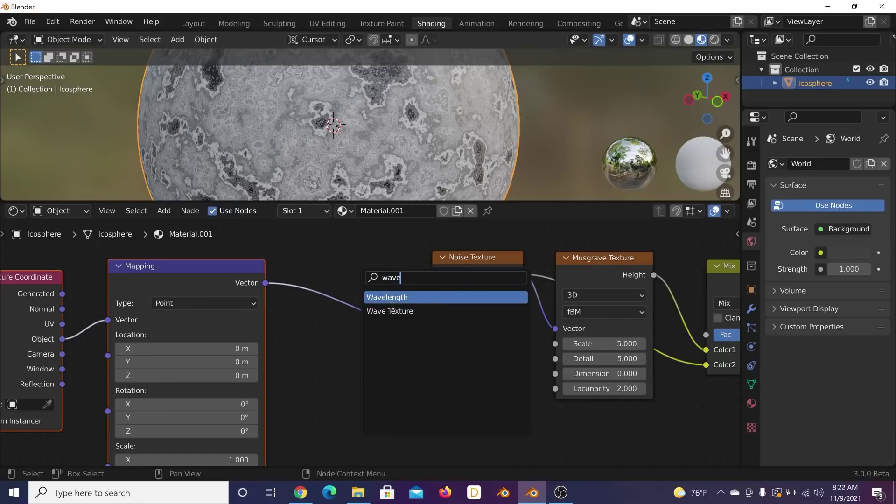
click(391, 310)
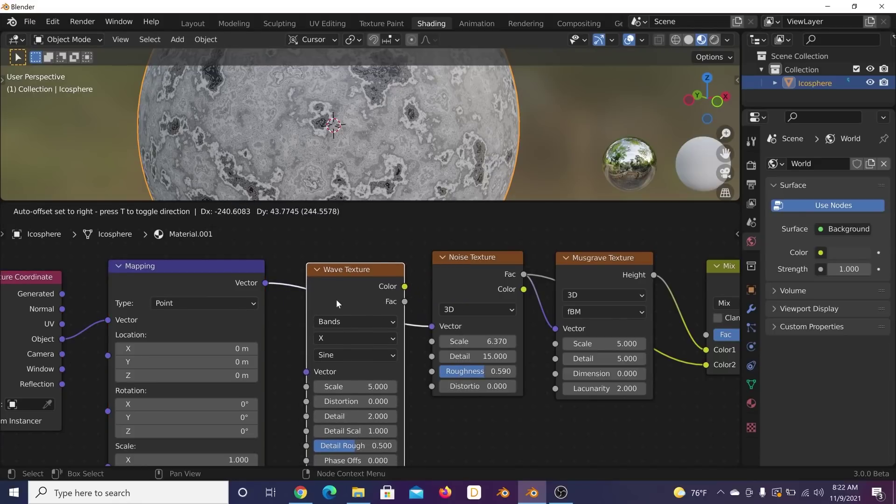
click(336, 298)
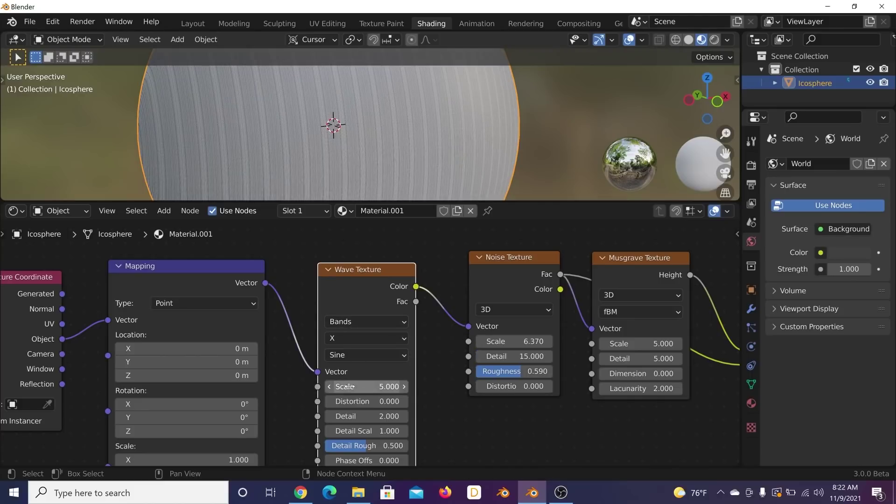
click(370, 387)
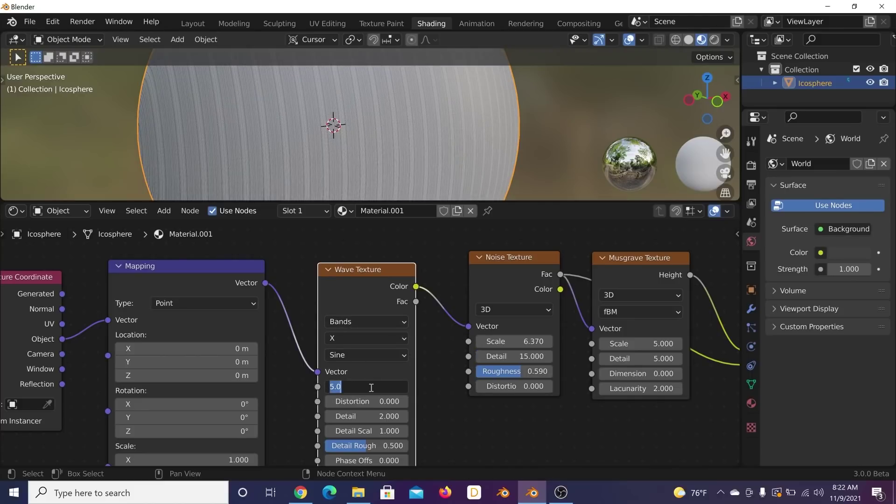
key(Return)
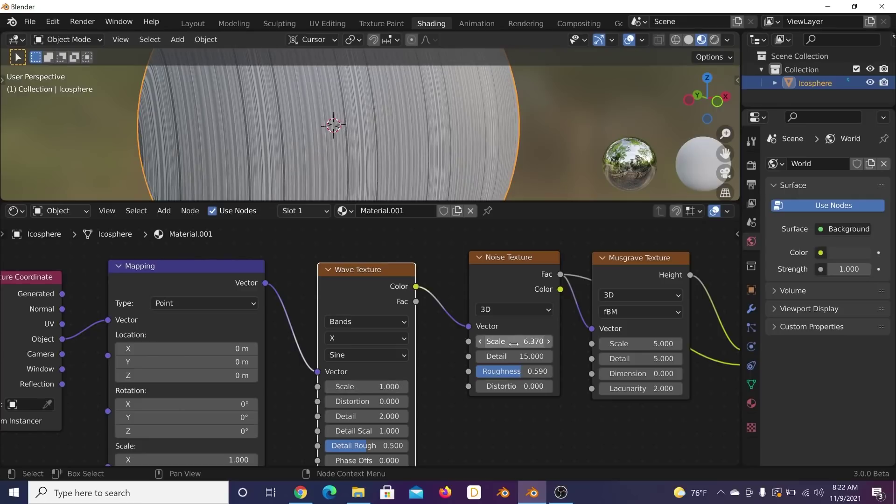
Step: Insert a MixRGB node between the Wave Texture and Noise Texture, and connect the Mapping node's Vector output to its Color2
key(shift+a)
click(450, 263)
text(mix)
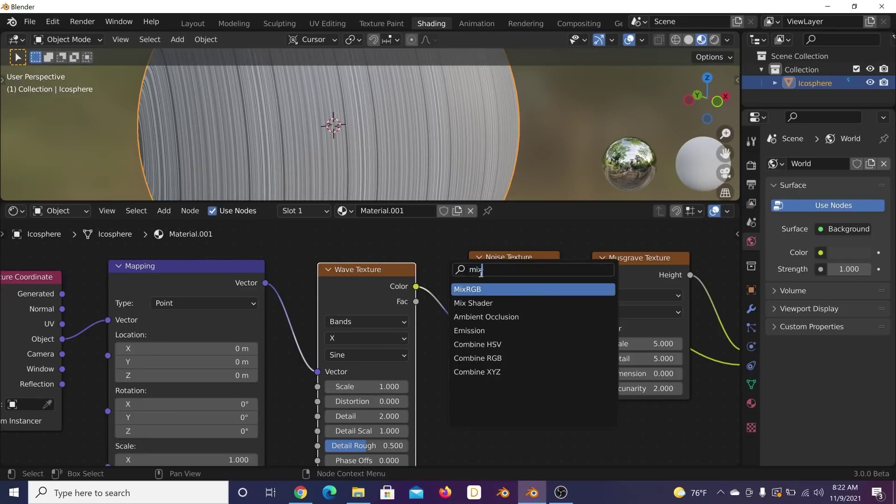
key(Return)
click(498, 275)
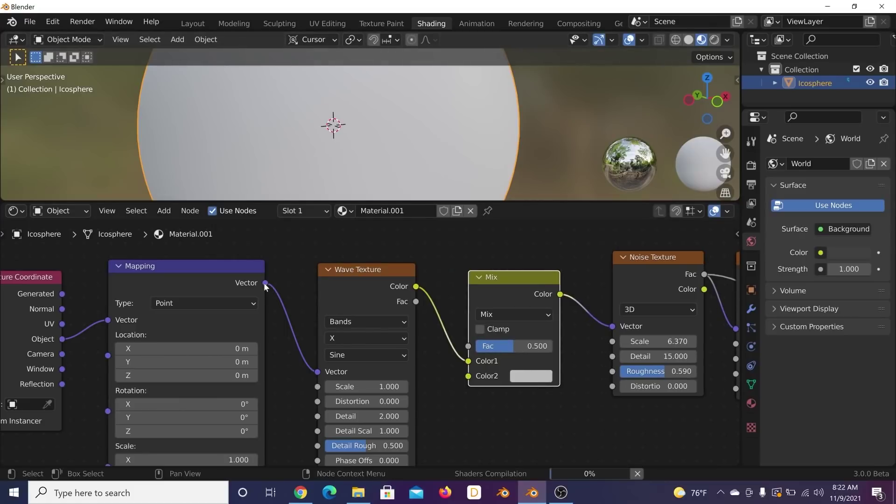
drag(265, 284, 468, 378)
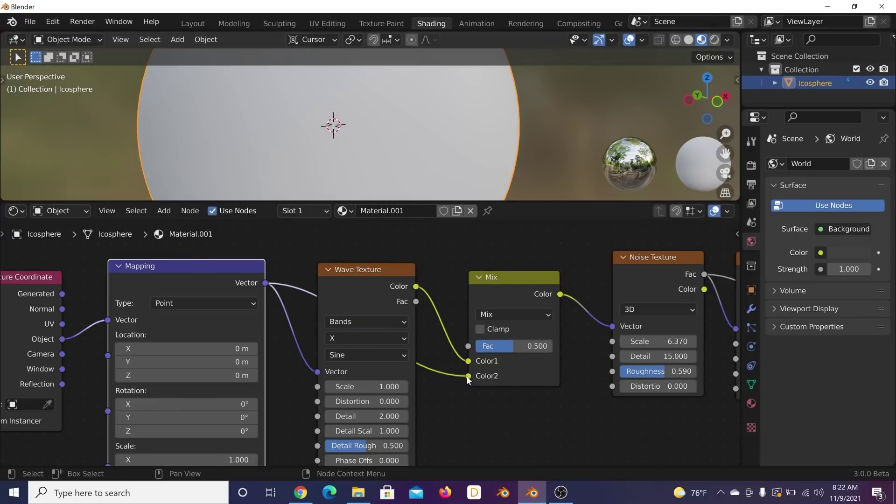
middle_drag(467, 377, 348, 366)
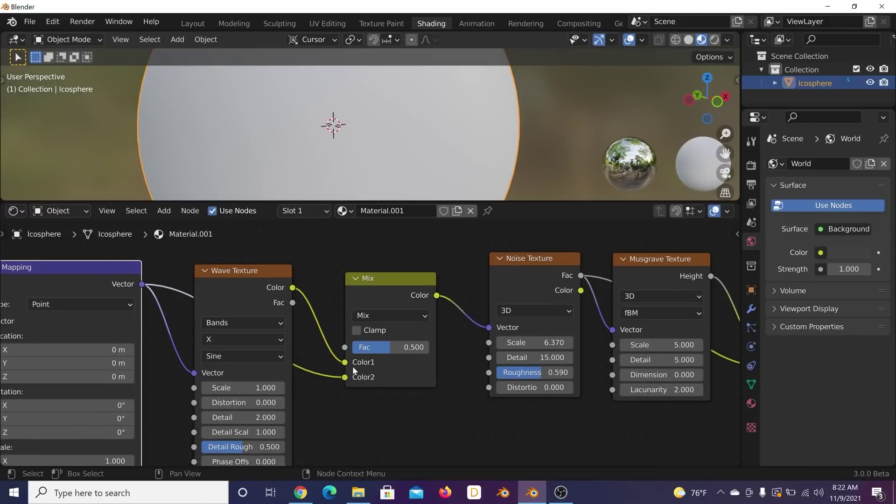
Step: Set the Fac of the Mix node after the Wave Texture to 0.801 and check the pattern around the sphere
mouse_move(401, 349)
mouse_down()
mouse_move(420, 350)
mouse_move(413, 347)
mouse_up()
scroll(355, 137, down, 3)
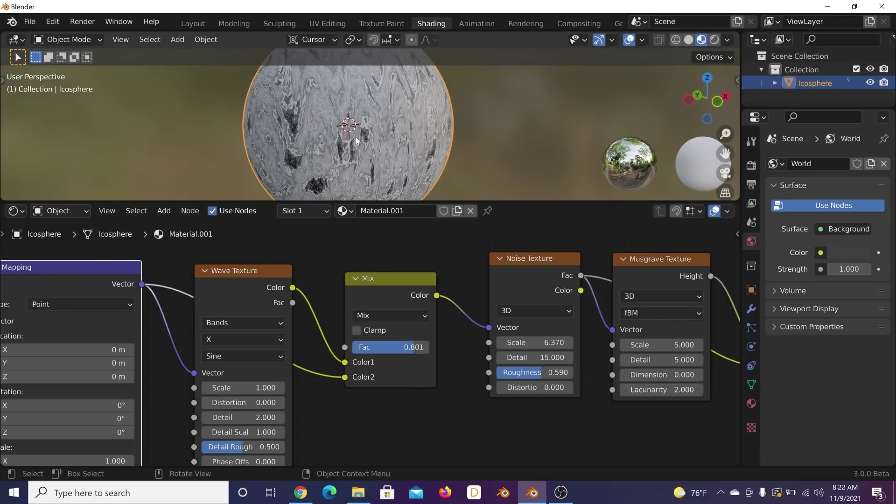
middle_drag(355, 137, 445, 132)
scroll(329, 127, up, 3)
mouse_move(329, 127)
middle_down()
mouse_move(365, 140)
mouse_move(413, 130)
middle_up()
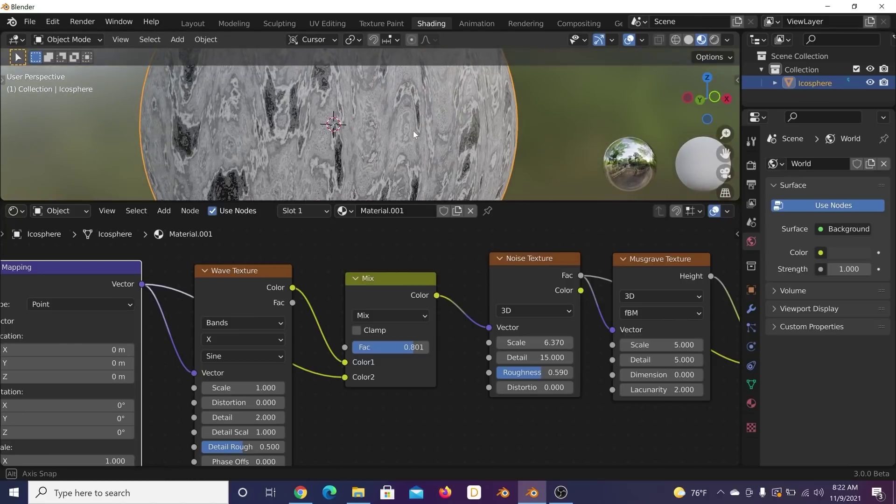
Step: Add a stop to the ColorRamp at position 0.248 and colour it dark brown
scroll(558, 286, down, 4)
middle_drag(595, 286, 363, 303)
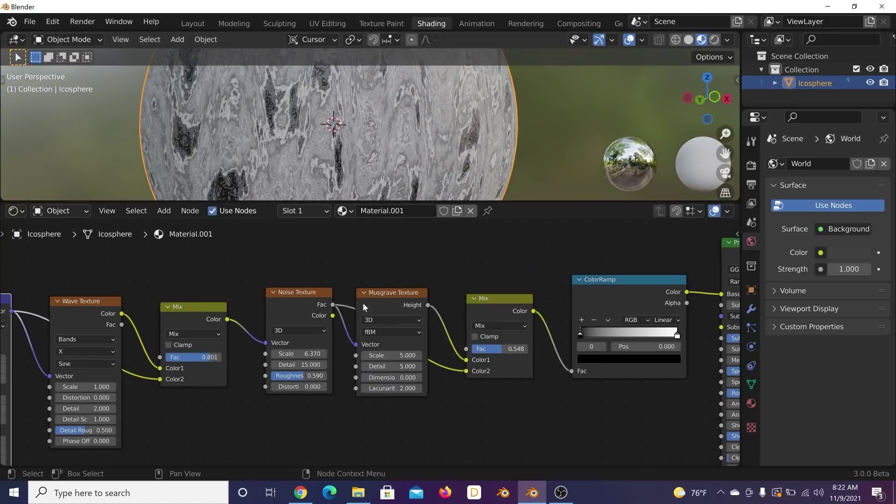
middle_drag(493, 312, 314, 313)
scroll(382, 323, up, 3)
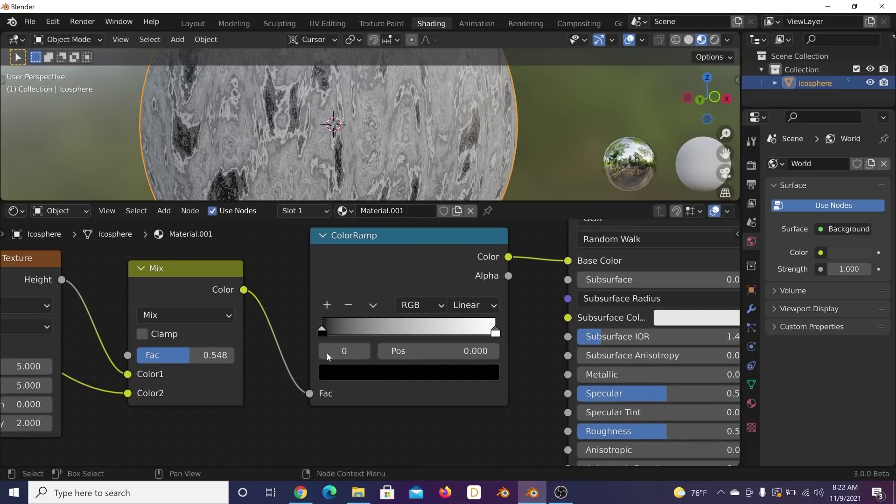
click(327, 305)
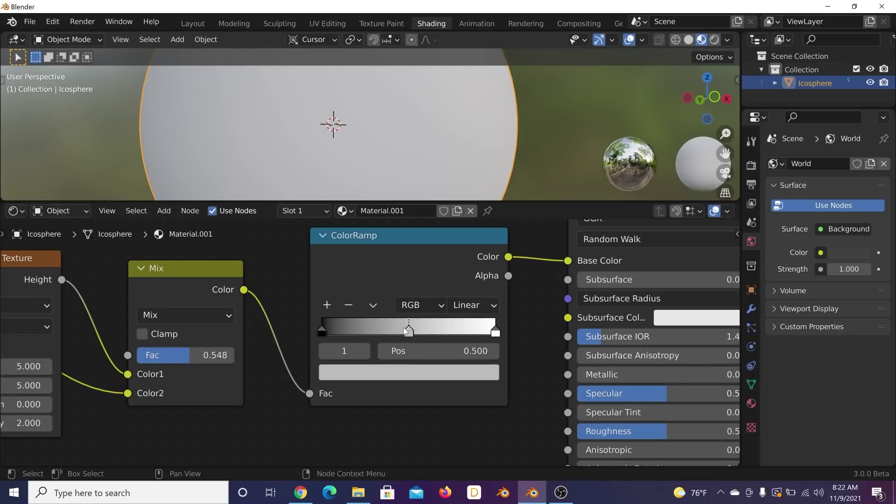
drag(405, 330, 372, 338)
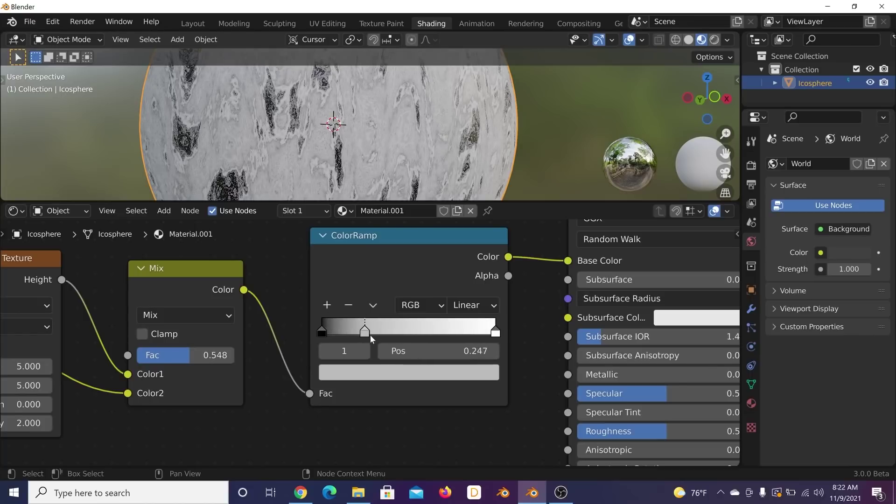
click(382, 374)
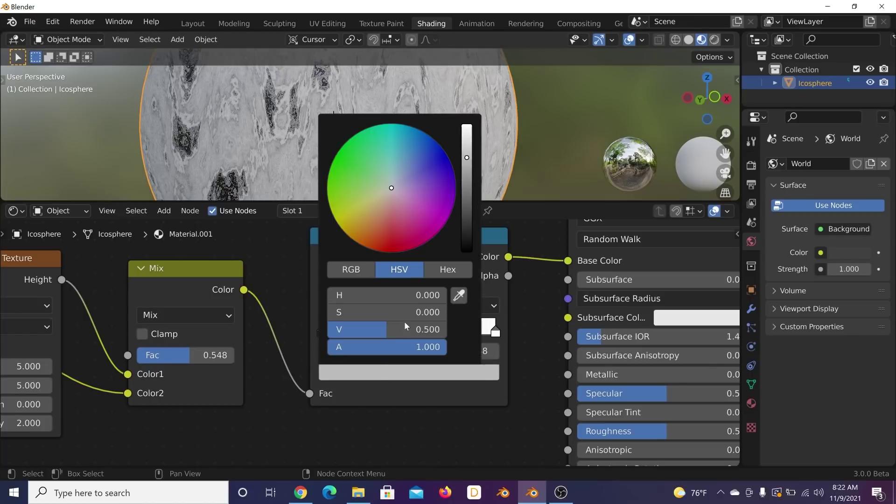
click(371, 222)
drag(465, 212, 467, 231)
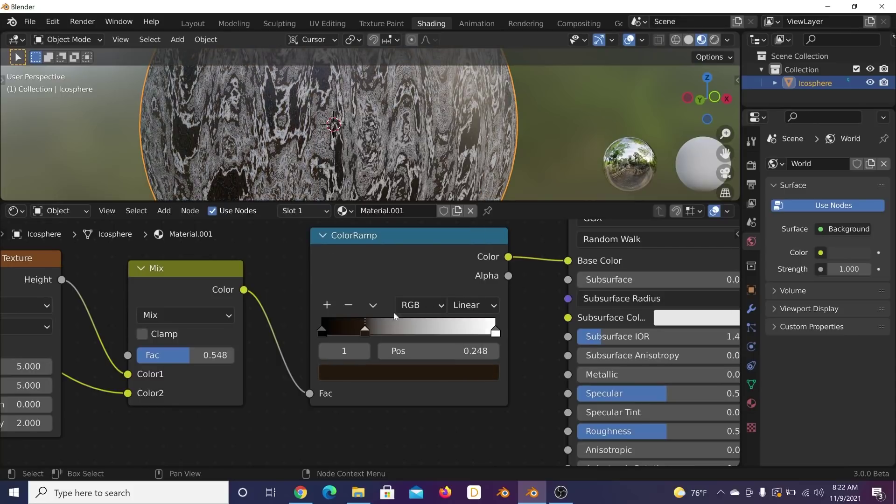
Step: Add another ColorRamp stop at position 0.124 and make its dark brown slightly brighter
click(330, 307)
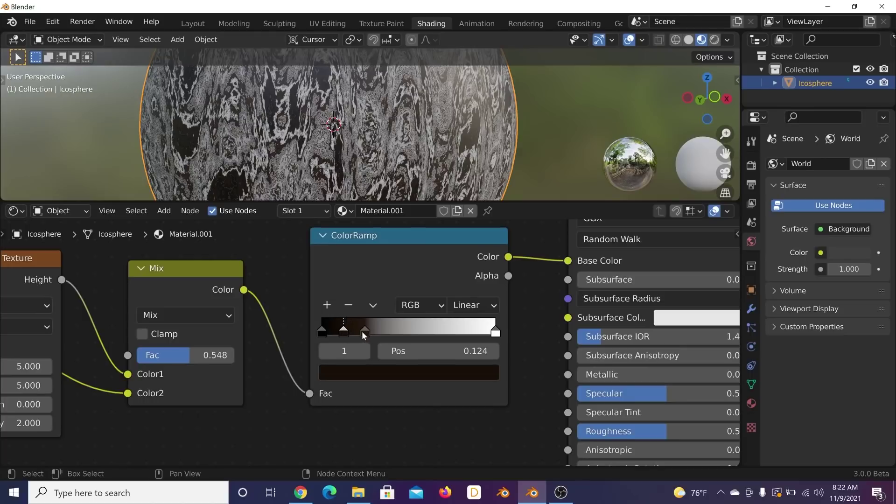
click(379, 372)
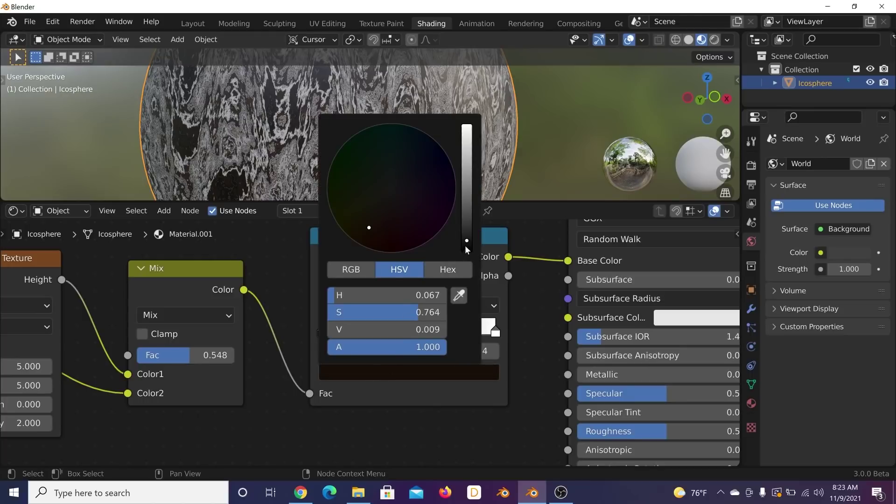
drag(467, 241, 466, 236)
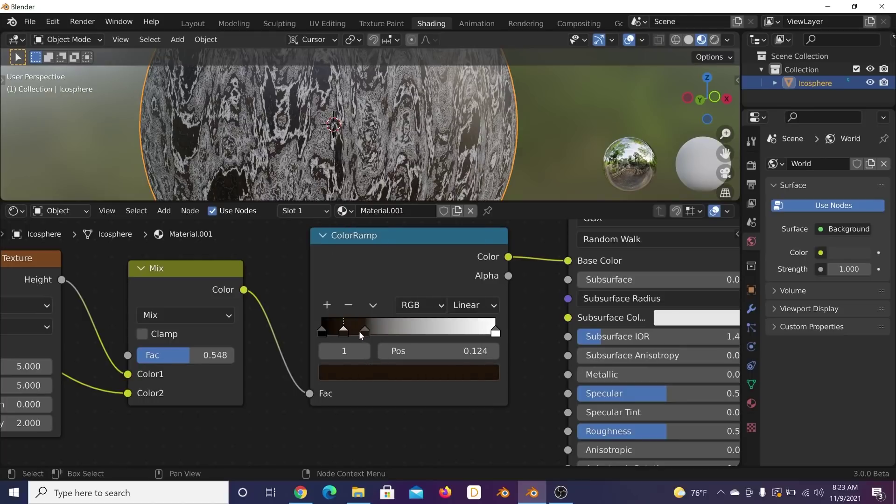
Step: Lighten the ColorRamp stop at position 0.250 to a medium brown
click(363, 332)
click(392, 371)
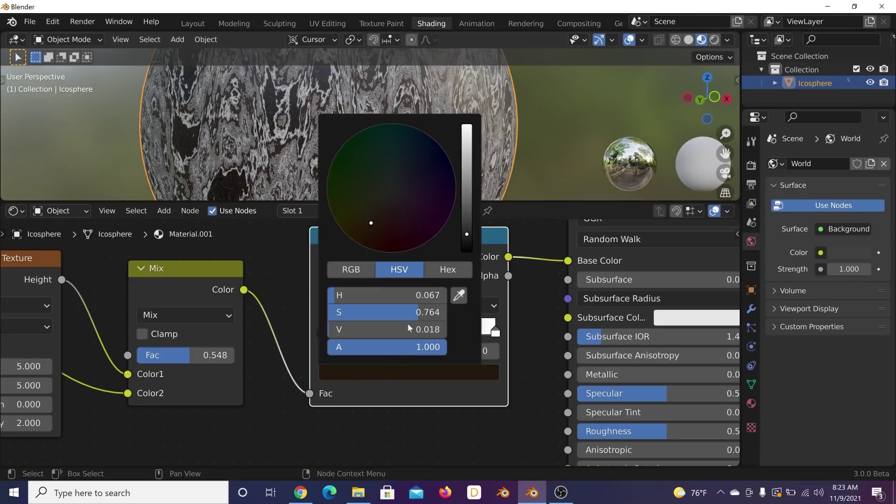
drag(467, 231, 467, 219)
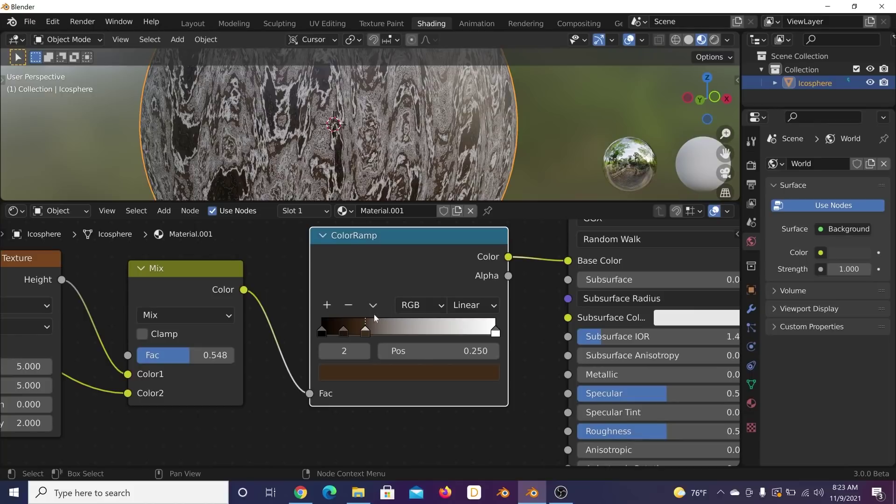
Step: Recolour the ColorRamp's white end stop light tan with H 0.094, S 0.772, V 1.000 and move it to about the ramp's middle
click(496, 333)
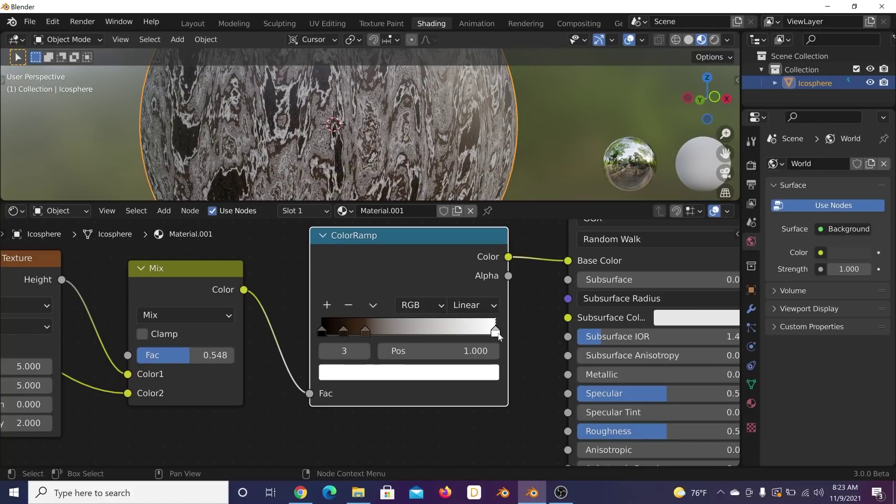
drag(495, 332, 434, 333)
click(435, 373)
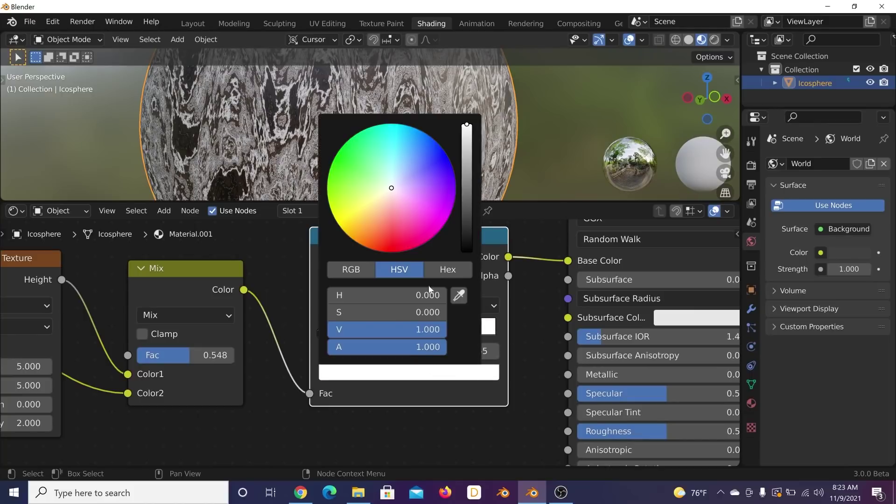
click(368, 217)
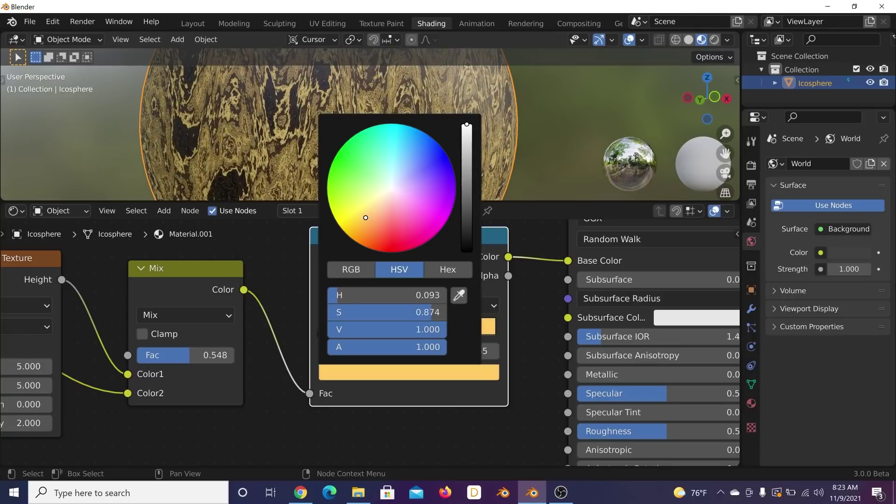
drag(365, 217, 371, 216)
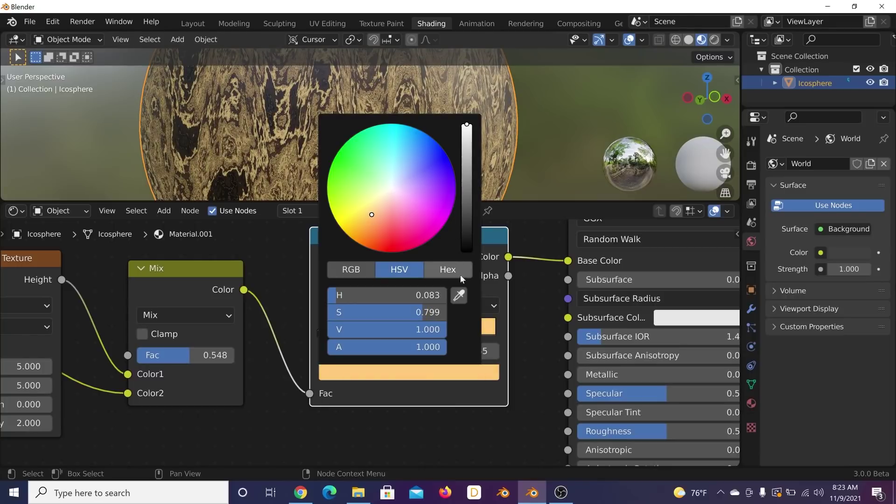
drag(376, 209, 371, 212)
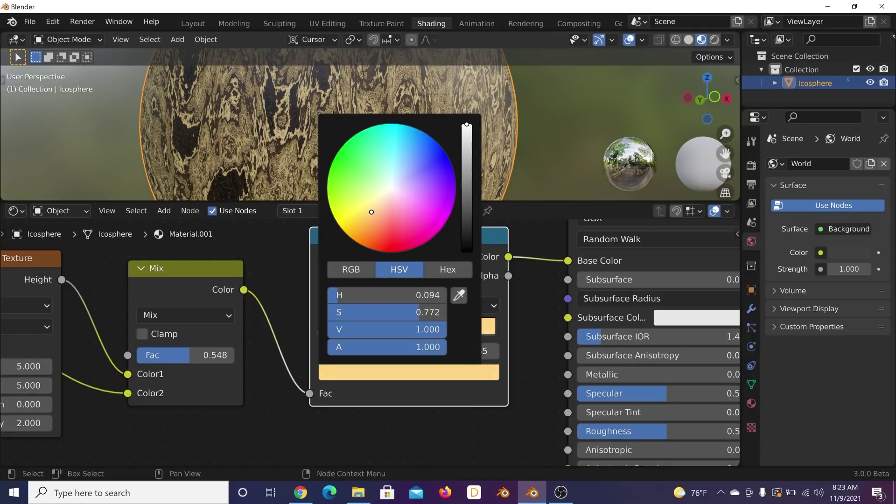
key(Return)
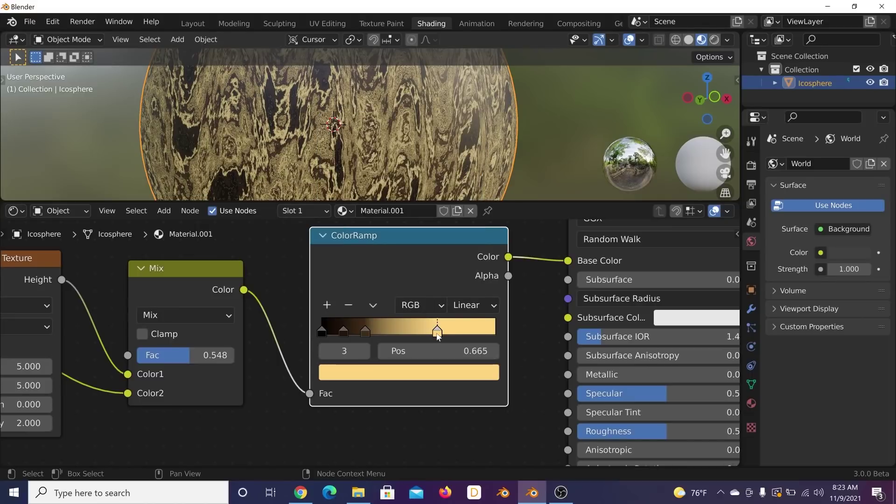
drag(421, 332, 407, 331)
Step: Add a medium brown ColorRamp stop at position 0.733, and shift the light tan stop and the 0.250 dark brown stop further along the ramp
click(365, 331)
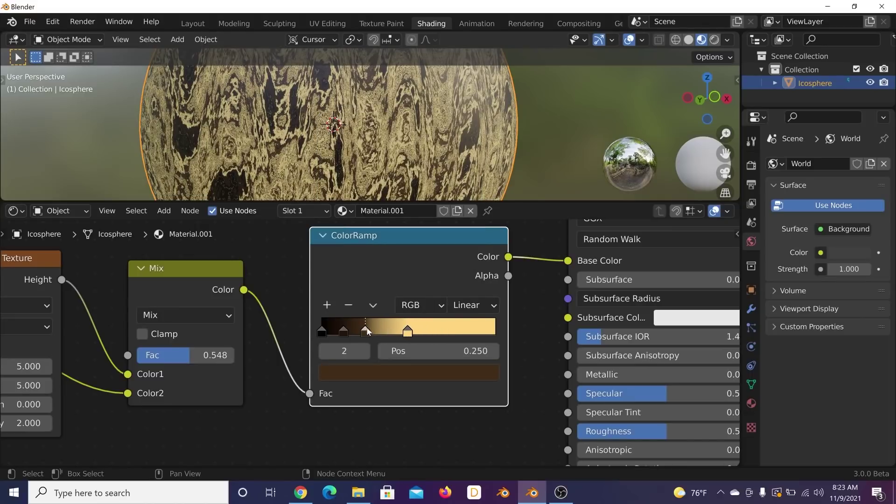
click(332, 308)
drag(355, 330, 449, 332)
click(454, 365)
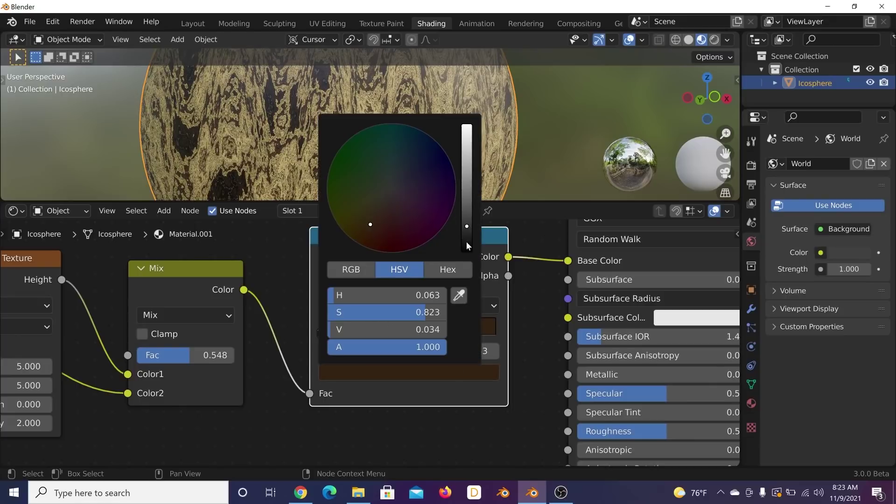
drag(467, 242, 467, 198)
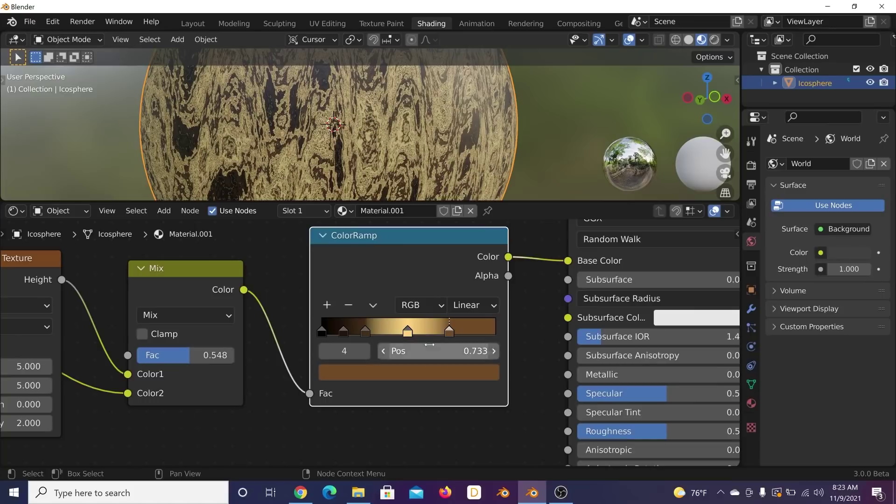
drag(431, 330, 456, 328)
drag(366, 330, 388, 329)
Step: Tune the Noise Texture to scale 5.260 and roughness 0.590, the Musgrave scale to 4.320 and the following Mix node's Fac to 0.798
middle_drag(179, 359, 466, 345)
drag(466, 346, 493, 345)
scroll(382, 146, up, 3)
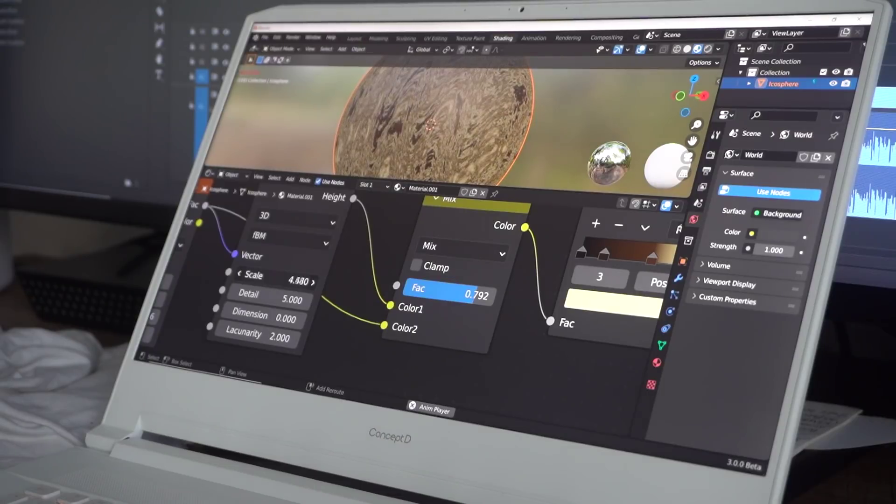
middle_drag(278, 291, 355, 294)
drag(223, 281, 394, 290)
click(352, 287)
mouse_move(573, 296)
mouse_down()
mouse_move(561, 296)
mouse_move(584, 298)
mouse_move(568, 296)
mouse_up()
mouse_move(350, 279)
mouse_down()
mouse_move(432, 289)
mouse_move(367, 281)
mouse_up()
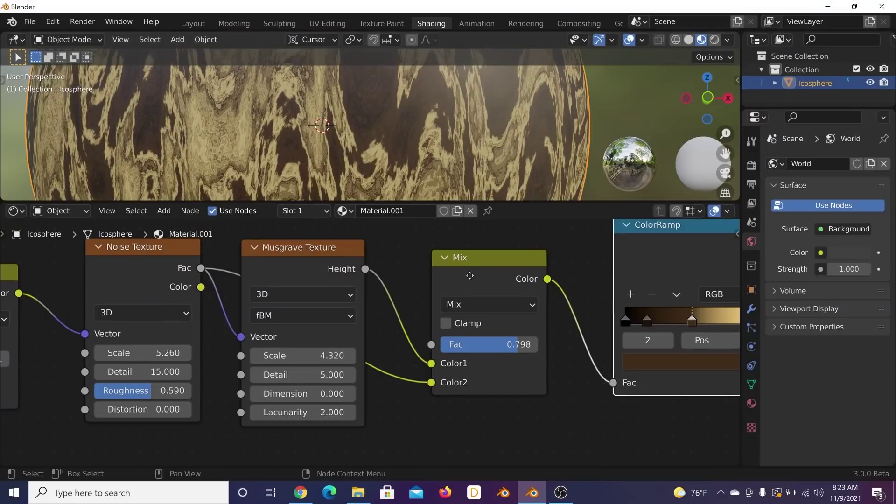
middle_drag(469, 276, 247, 309)
Step: Shift the ColorRamp's darkest brown stop slightly toward the light end and set the next dark brown stop to position 0.286
click(425, 357)
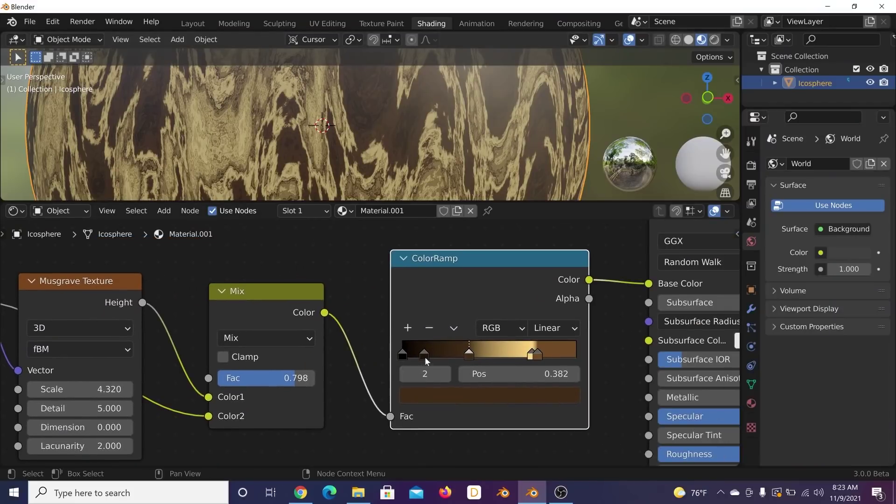
drag(424, 357, 455, 356)
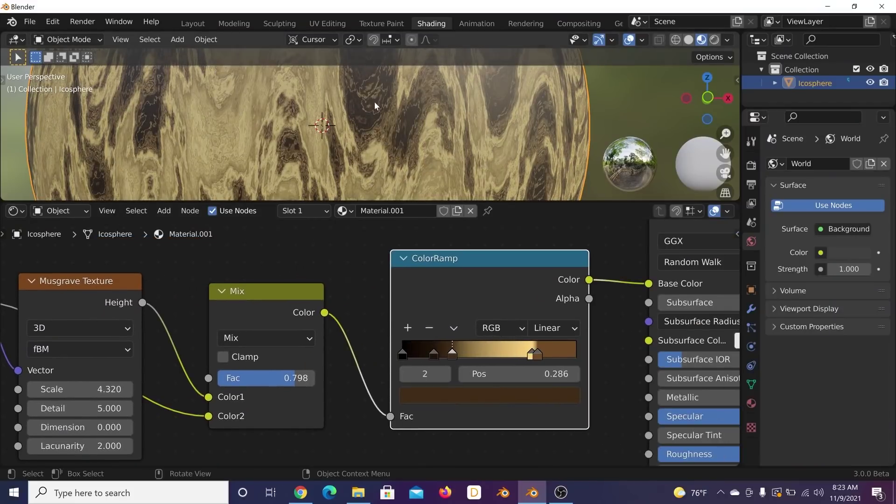
middle_drag(374, 102, 396, 111)
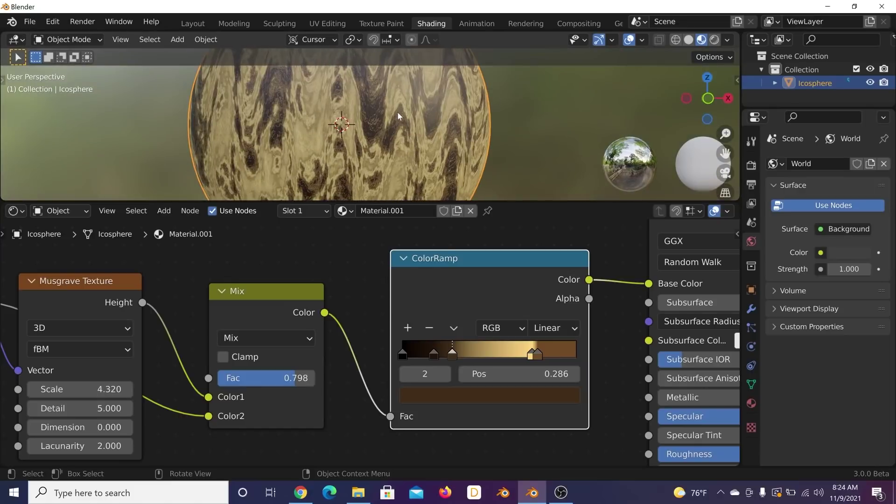
Step: Add a Bump node beside the Principled BSDF and connect its Normal output to the shader's Normal input
scroll(488, 312, down, 9)
middle_drag(483, 367, 371, 323)
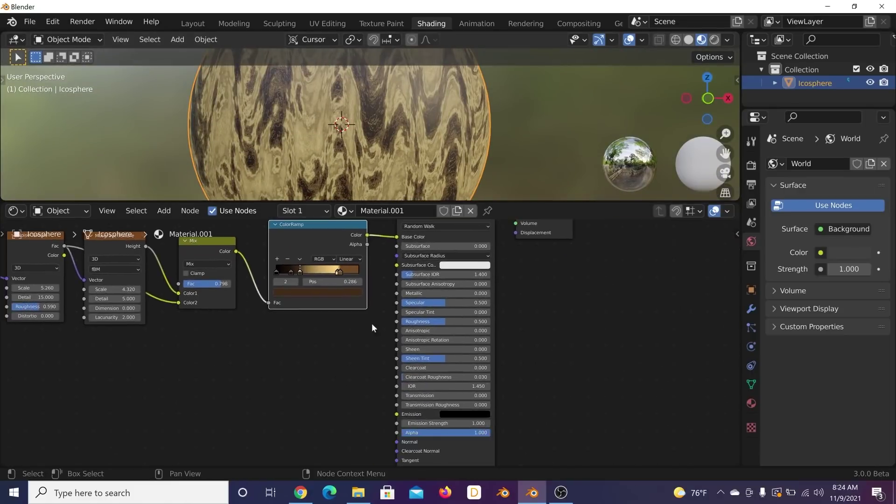
scroll(372, 323, up, 2)
key(shift+a)
click(374, 301)
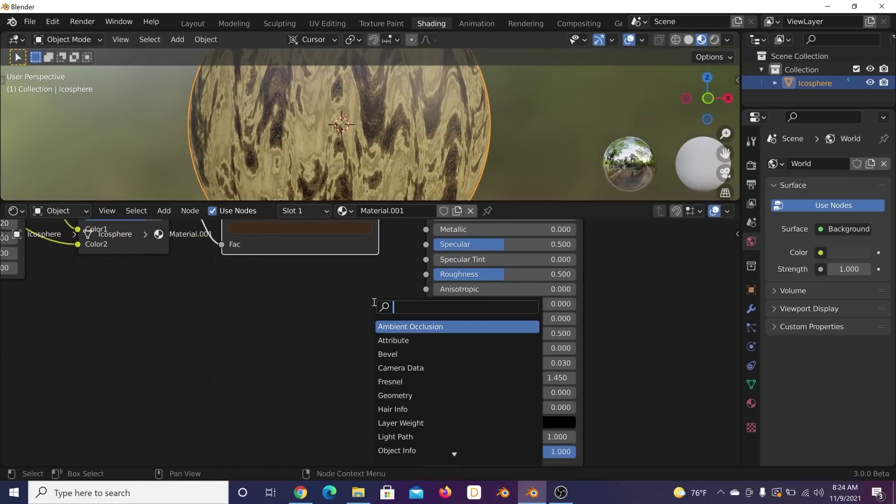
text(bum)
key(Return)
click(366, 369)
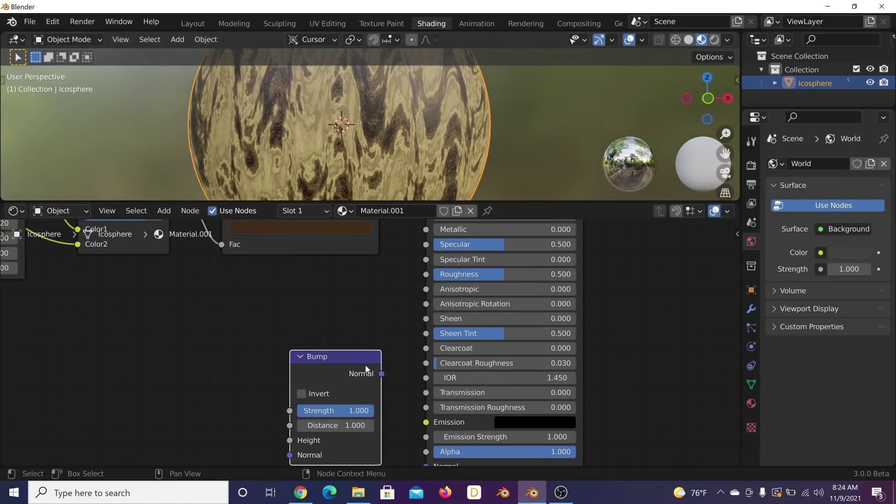
middle_drag(366, 369, 422, 305)
drag(376, 325, 330, 379)
middle_drag(381, 342, 406, 288)
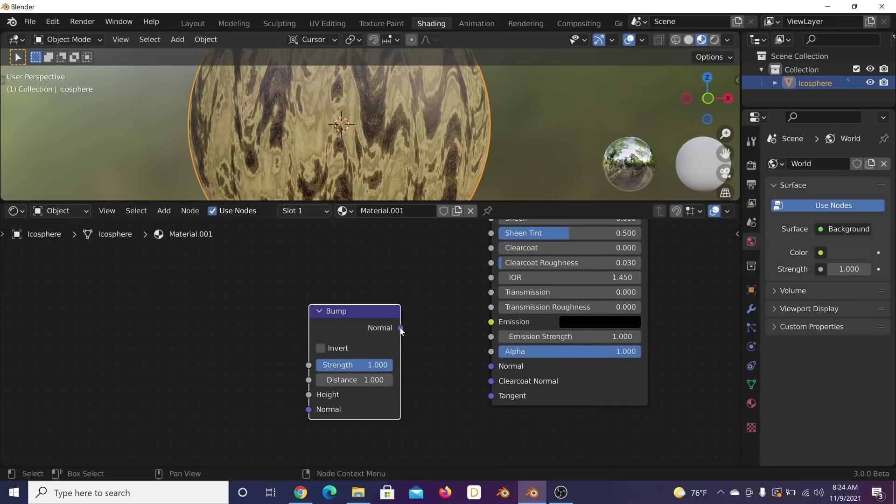
drag(400, 327, 482, 365)
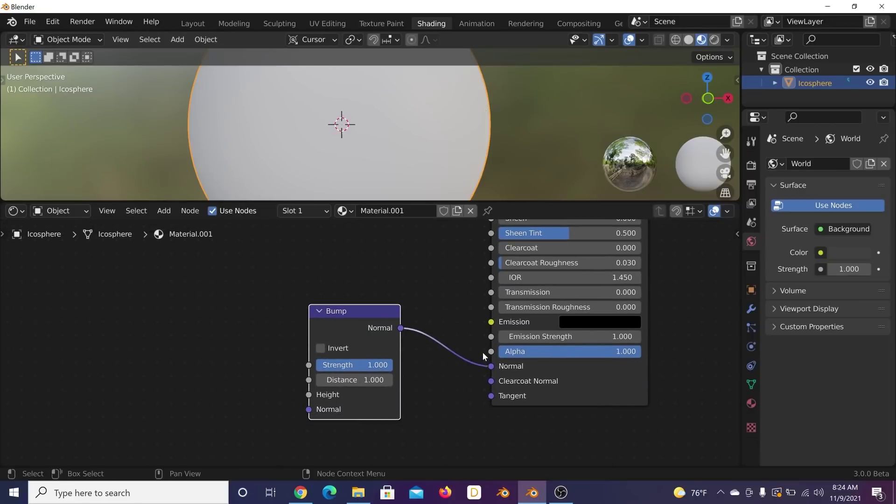
Step: Add a second ColorRamp node and place it in front of the Bump node
scroll(482, 352, down, 3)
middle_drag(343, 336, 360, 334)
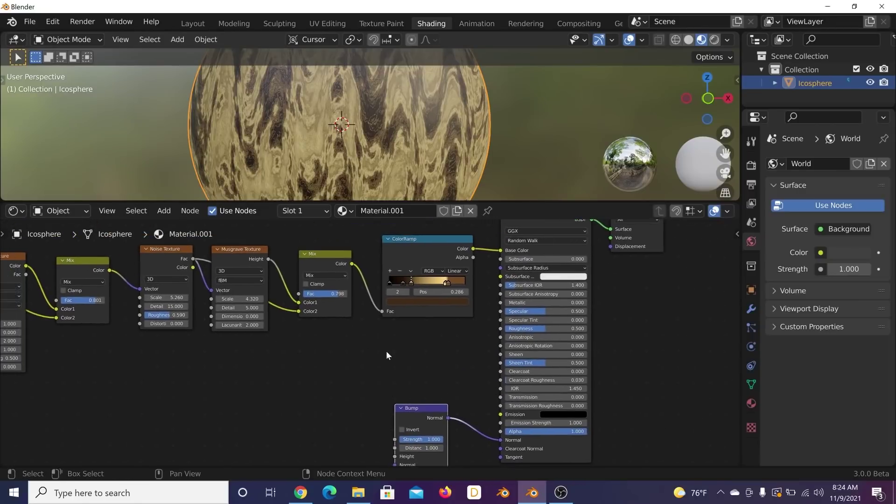
key(shift+a)
mouse_move(375, 351)
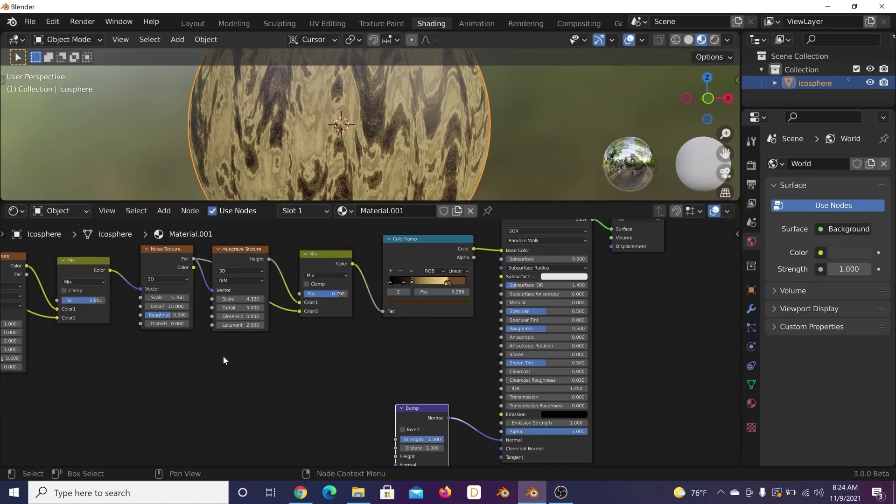
middle_drag(320, 366, 322, 327)
key(shift+a)
click(323, 329)
text(col)
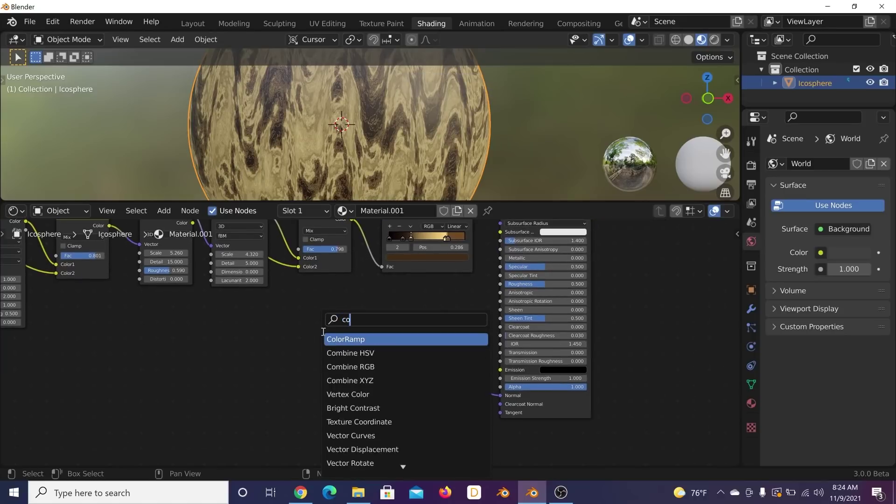
click(337, 338)
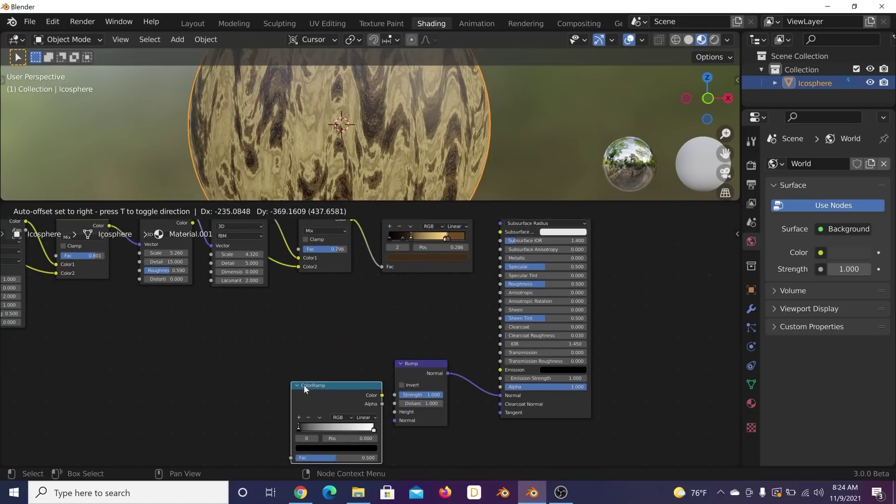
click(304, 384)
Step: Connect the Color output of the Mix node after the Musgrave Texture to the second ColorRamp's Fac input
middle_drag(355, 273, 354, 287)
drag(350, 234, 296, 357)
scroll(360, 332, down, 1)
drag(365, 372, 377, 335)
scroll(353, 258, up, 1)
middle_drag(358, 285, 359, 333)
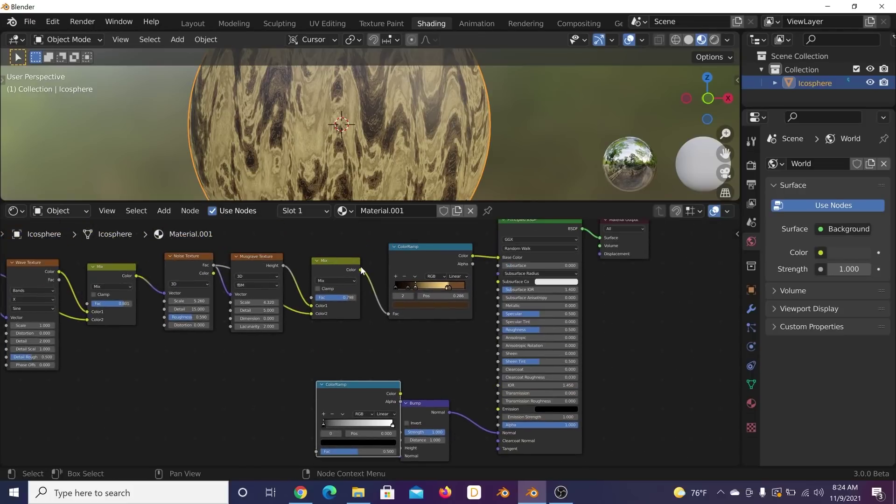
drag(360, 271, 315, 299)
middle_drag(302, 318, 220, 351)
Step: Move the second ColorRamp away from the Bump node and link its Color output to the Bump's Height input
scroll(289, 330, up, 7)
middle_drag(392, 347, 500, 366)
drag(331, 262, 243, 276)
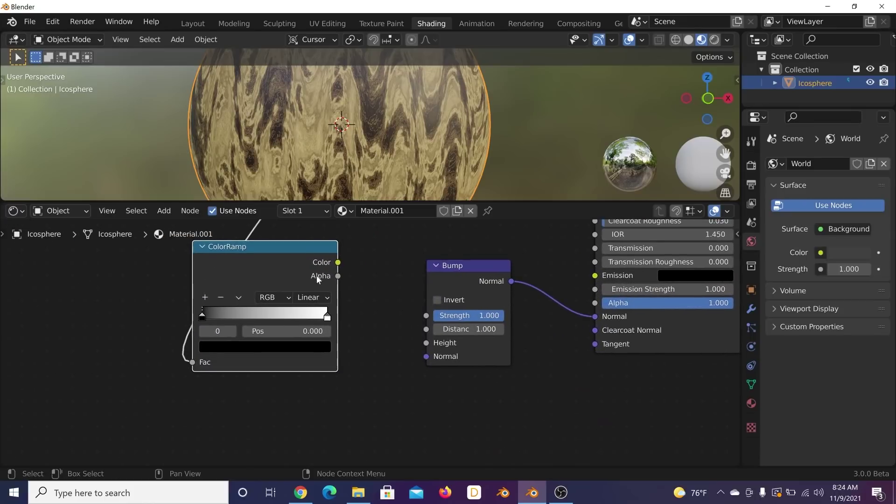
drag(340, 264, 418, 343)
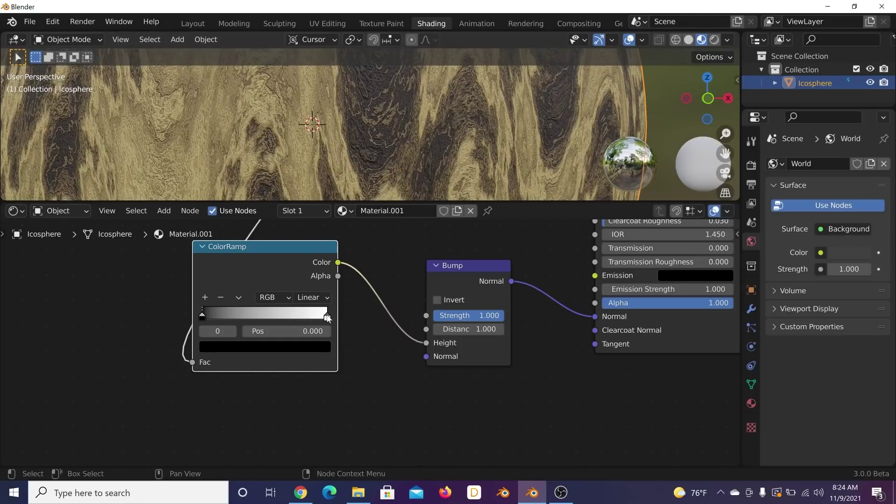
Step: Set the Bump strength to 0.584 and move the second ColorRamp's white stop to about position 0.42
drag(328, 318, 259, 320)
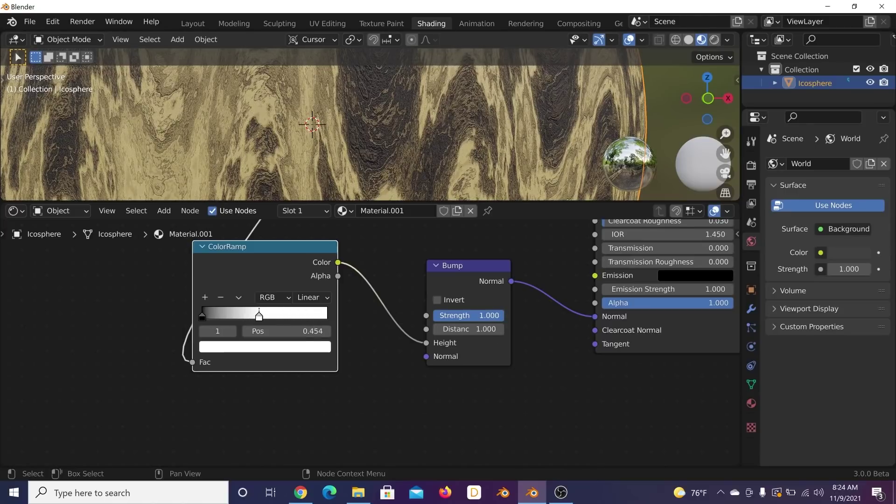
mouse_move(490, 315)
mouse_down()
mouse_move(439, 315)
mouse_move(475, 315)
mouse_up()
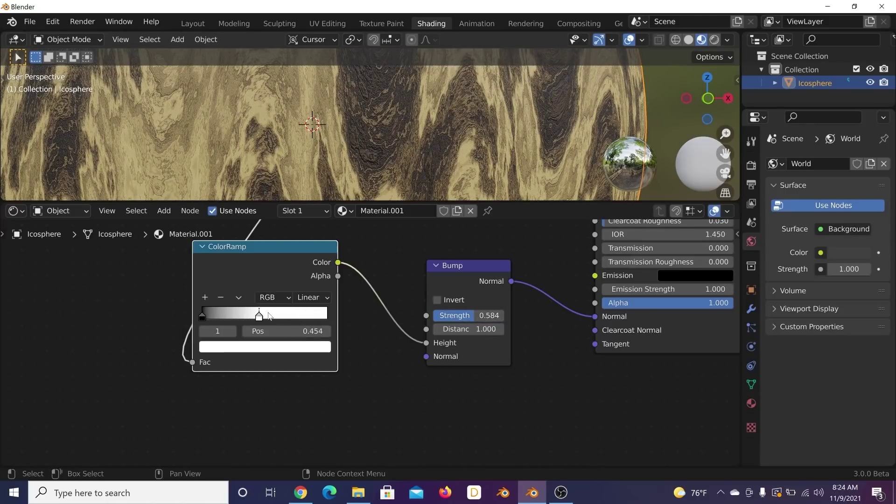
mouse_move(260, 318)
mouse_down()
mouse_move(230, 319)
mouse_move(274, 318)
mouse_move(255, 320)
mouse_up()
Step: Move the first ColorRamp's medium brown stop near the ramp's light end and the light tan stop to position 0.796
scroll(440, 120, down, 4)
middle_drag(440, 120, 478, 130)
middle_drag(478, 289, 442, 390)
middle_drag(459, 308, 445, 437)
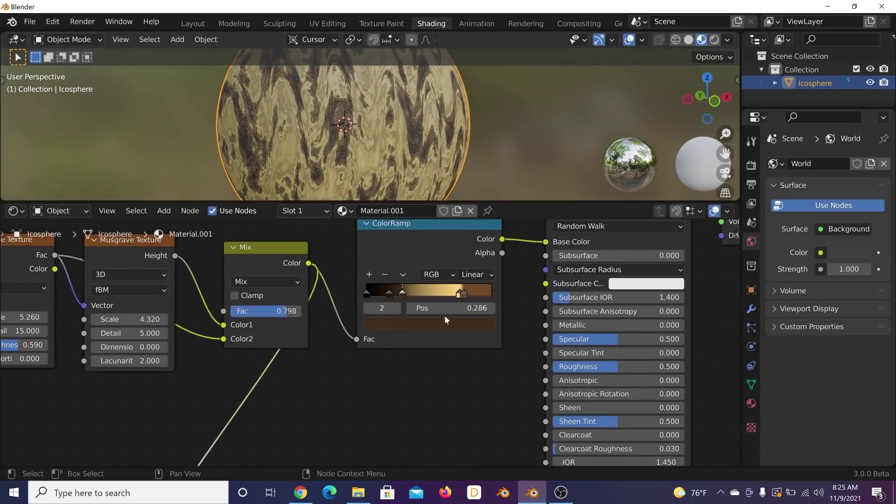
mouse_move(459, 293)
mouse_down()
mouse_move(406, 293)
mouse_move(486, 295)
mouse_move(467, 297)
mouse_up()
click(449, 294)
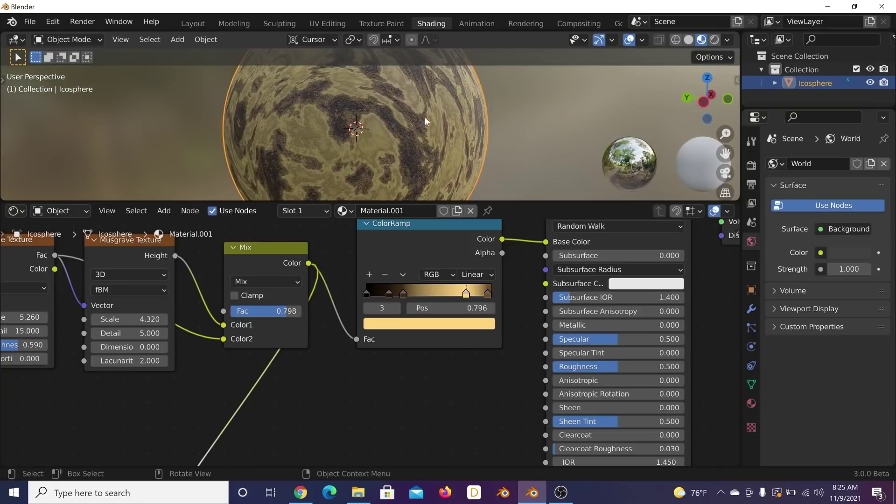
scroll(388, 141, up, 1)
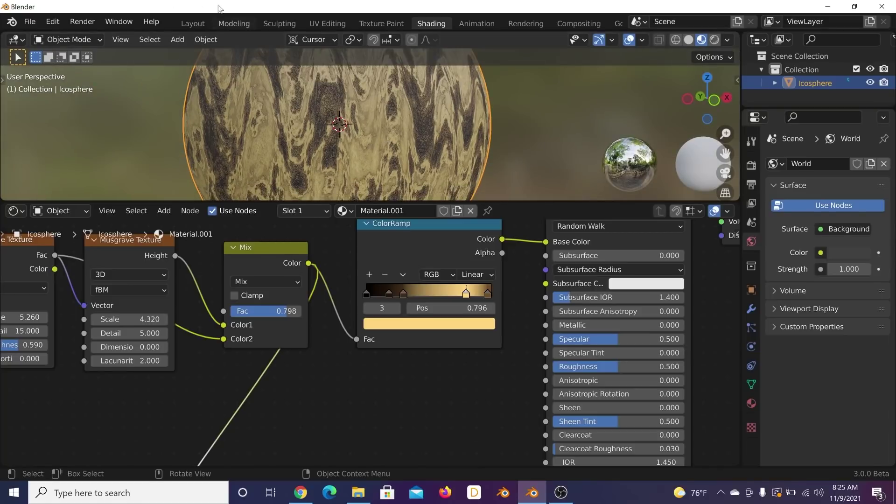
Step: Switch to the Layout workspace and add a Bezier circle with a 1 m radius at the world origin
click(193, 23)
scroll(386, 187, down, 4)
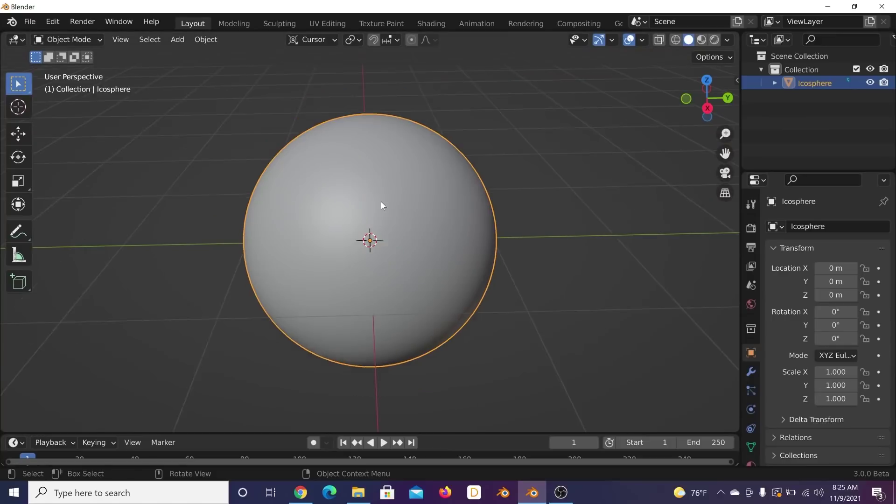
scroll(497, 226, up, 2)
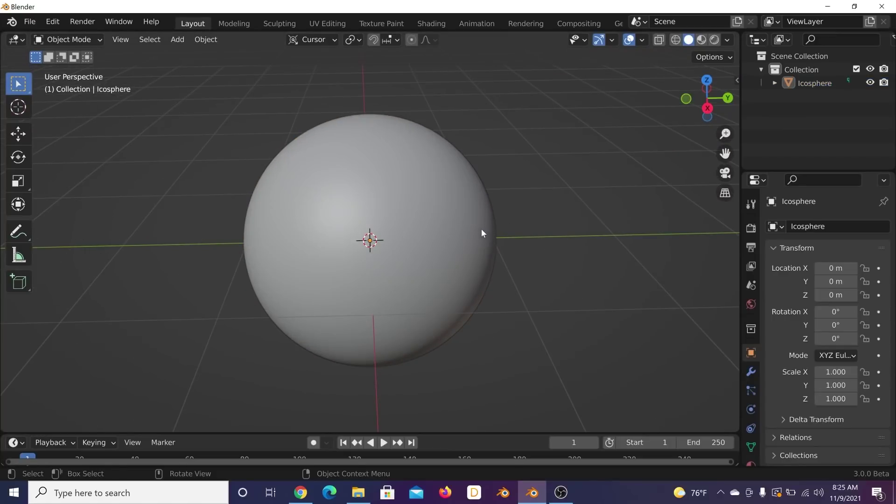
click(487, 225)
key(shift+a)
mouse_move(511, 183)
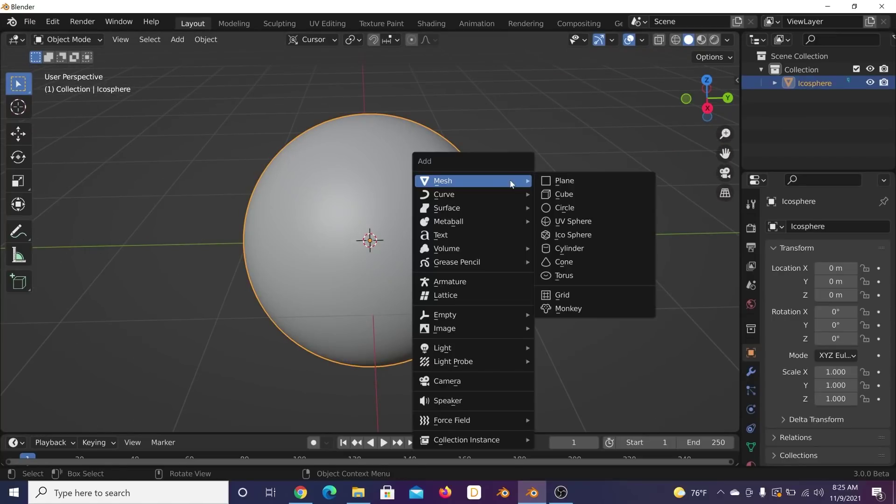
mouse_move(476, 194)
click(586, 208)
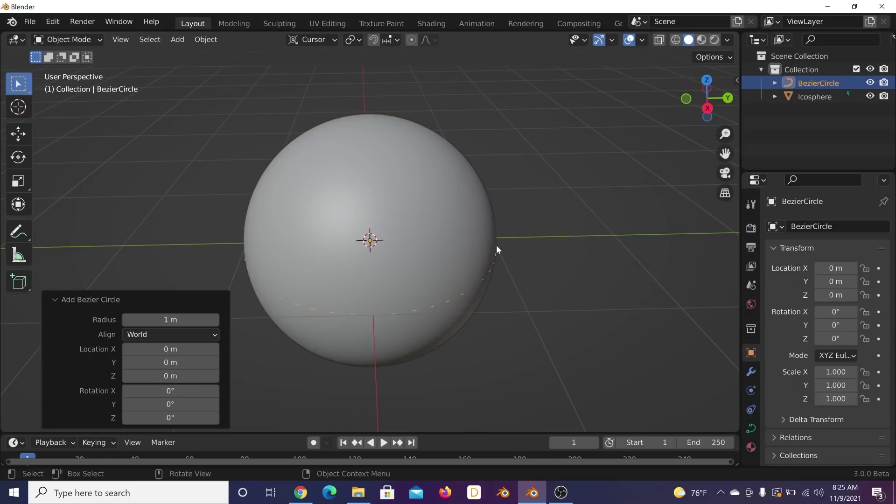
Step: Duplicate the icosphere in place, leaving the copy at the world origin
key(shift+a)
mouse_move(498, 161)
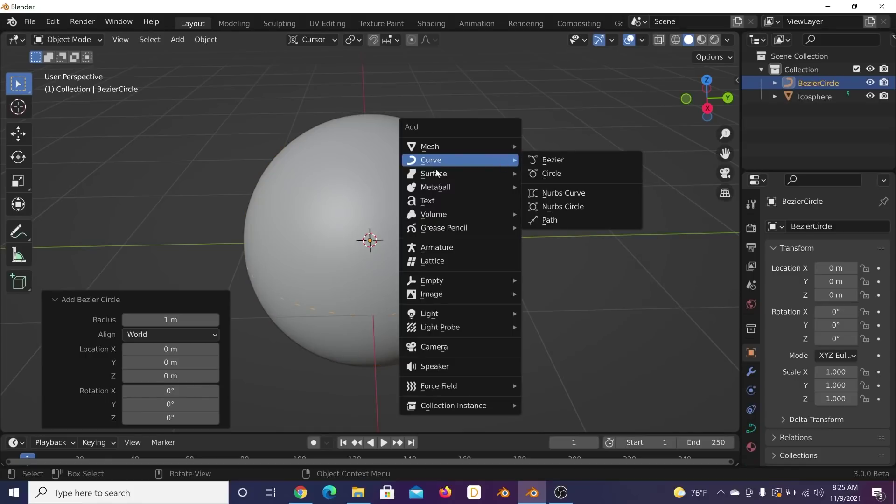
click(322, 193)
key(shift+d)
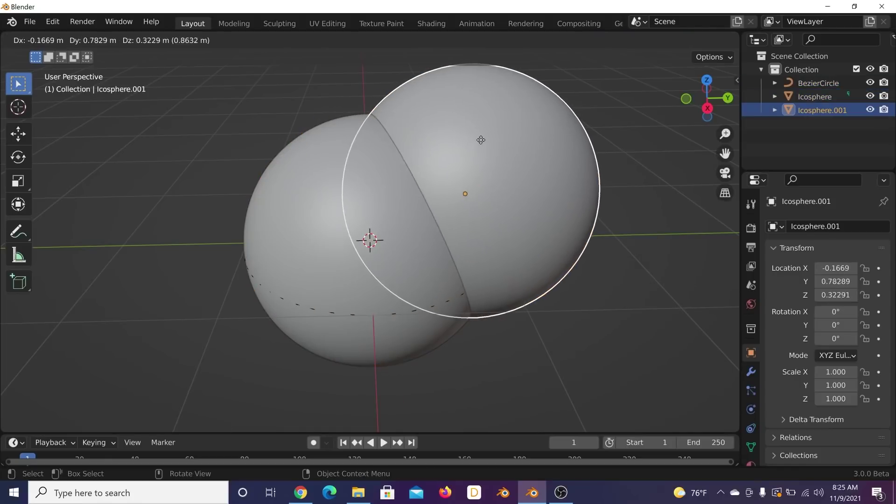
right_click(575, 139)
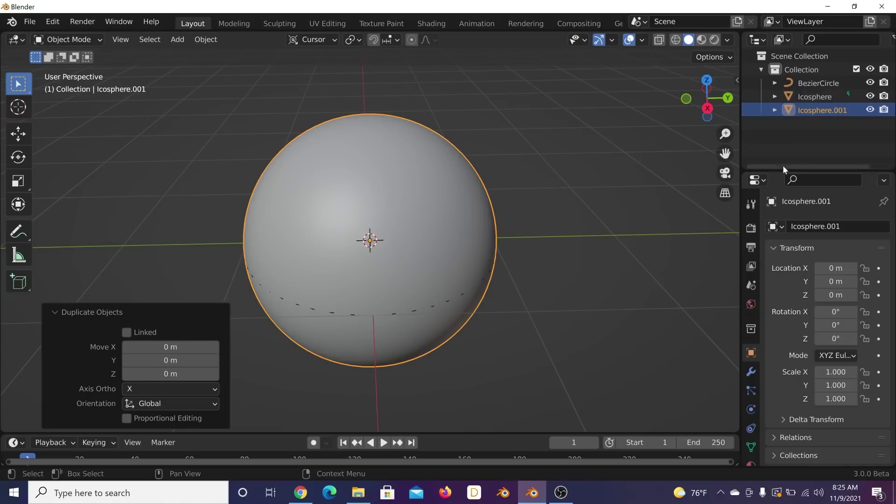
Step: Add a Follow Path constraint to the duplicated icosphere with BezierCircle as its target
scroll(749, 370, down, 2)
click(750, 371)
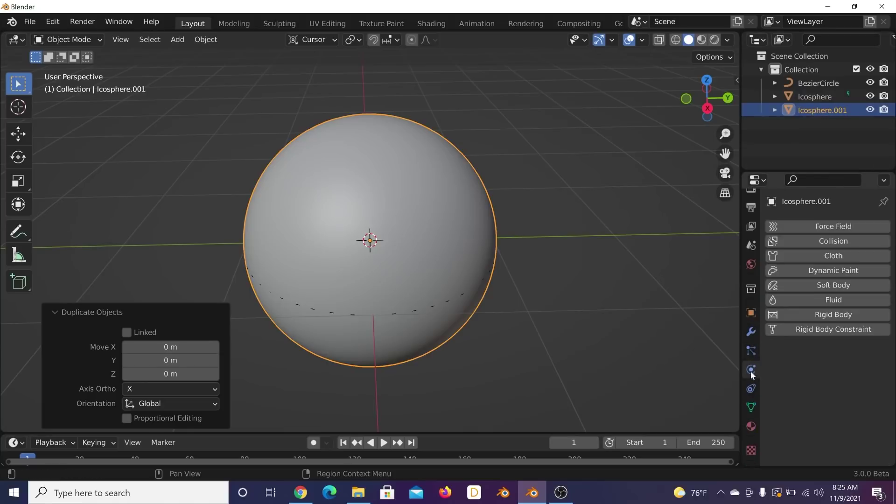
click(749, 390)
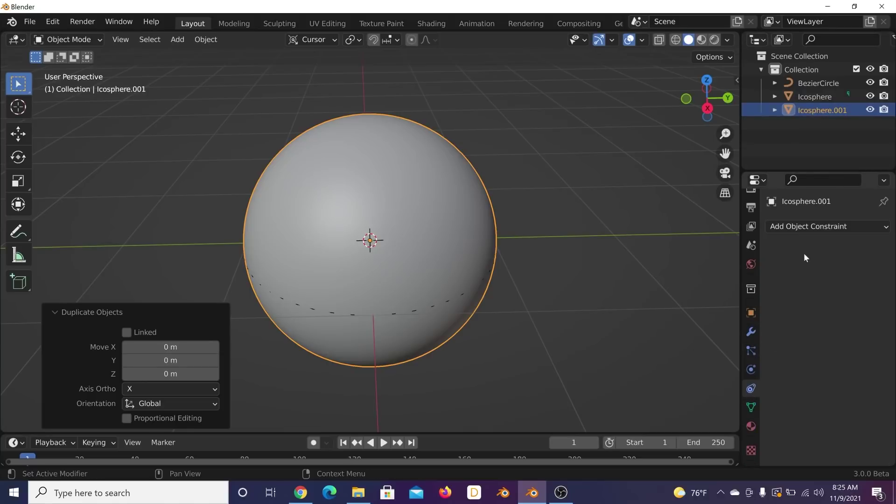
click(807, 228)
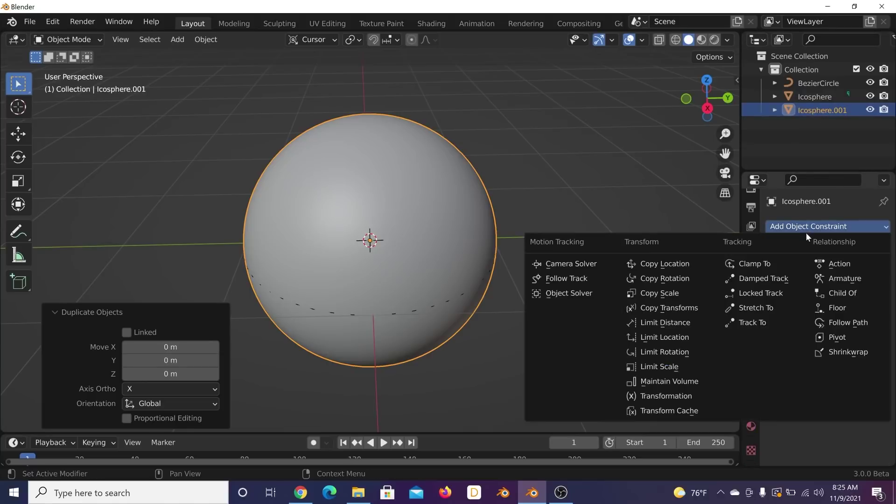
click(858, 324)
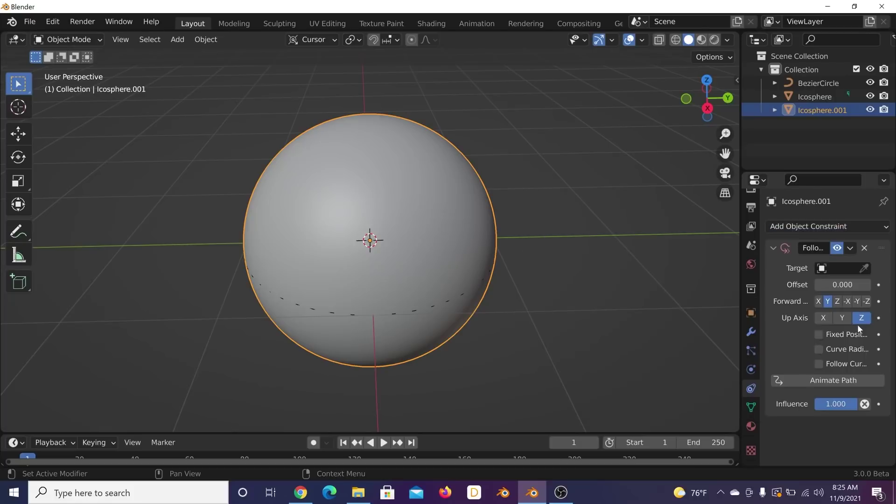
click(843, 267)
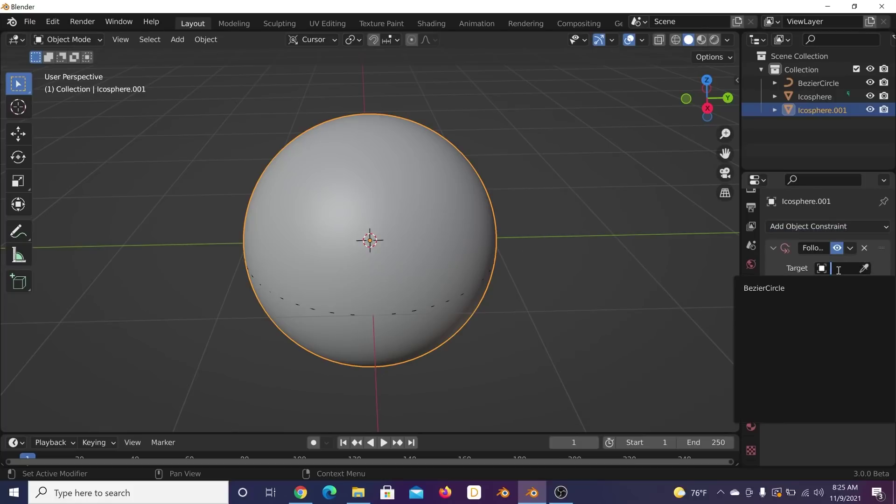
click(790, 288)
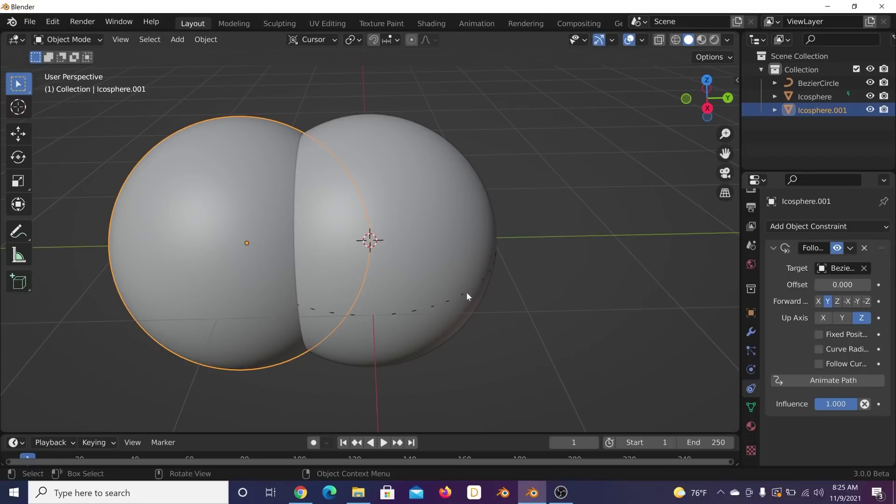
click(442, 304)
click(442, 304)
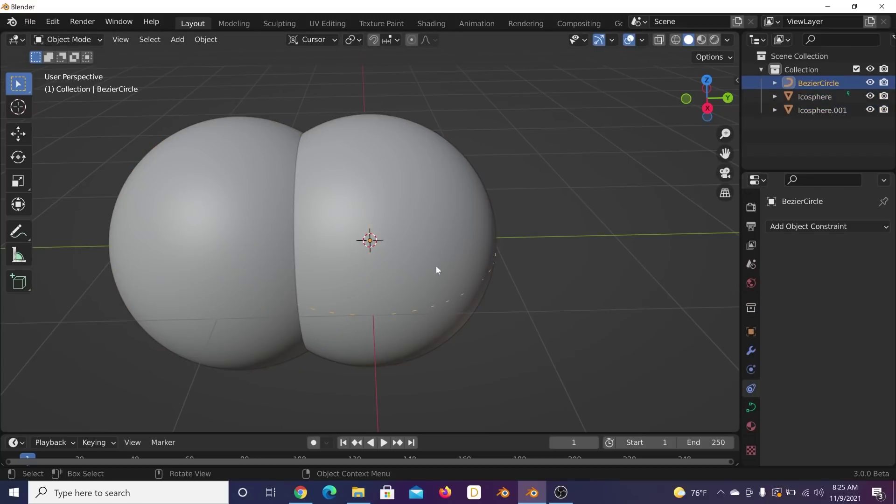
key(s)
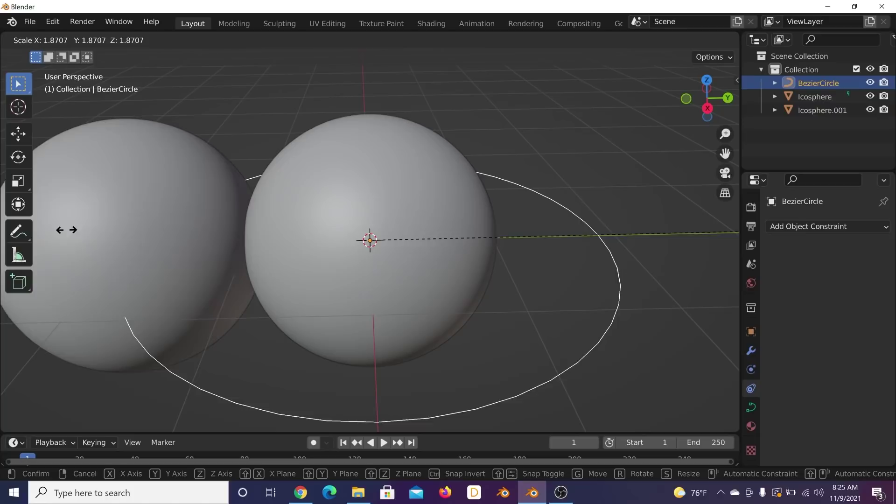
right_click(156, 233)
Step: Scale the duplicated icosphere down to about 0.178 of its size
click(167, 233)
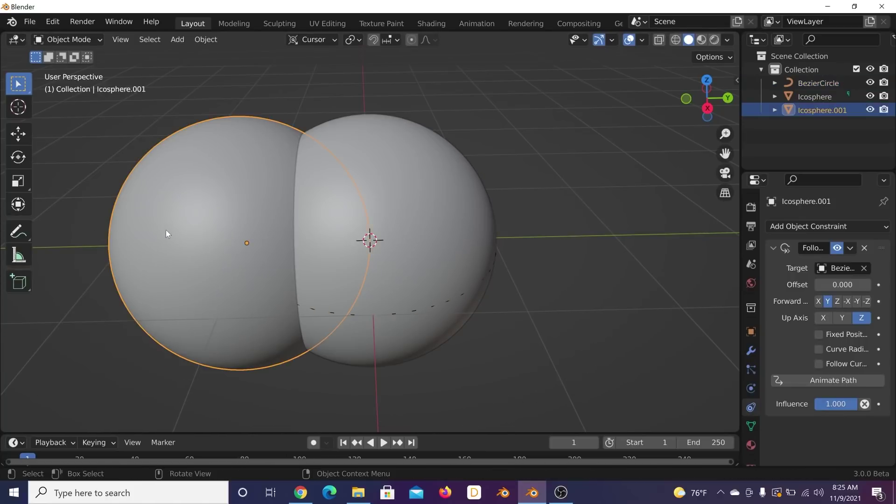
key(s)
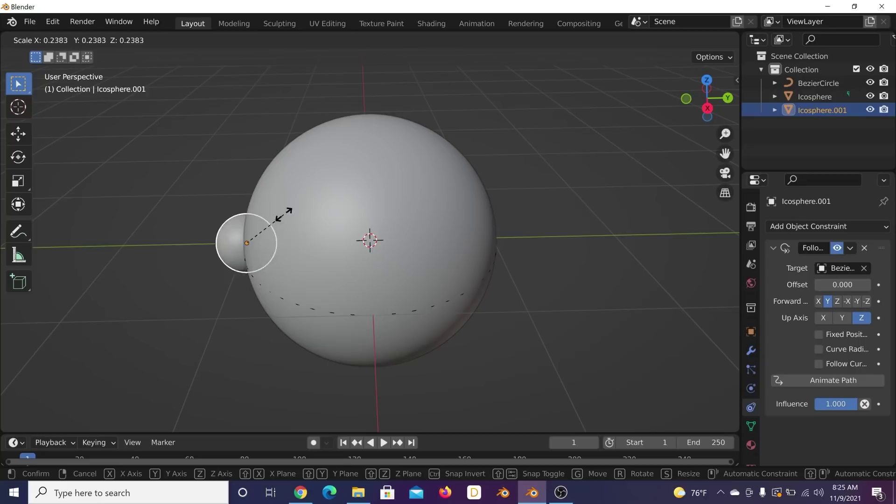
click(269, 214)
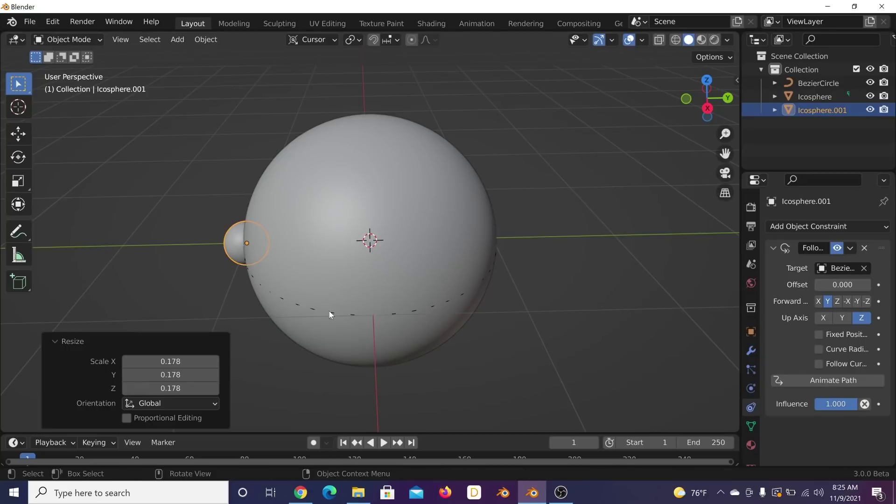
Step: In top view, scale the Bezier circle up by about 1.2 so it surrounds the large icosphere
key(grave)
click(326, 234)
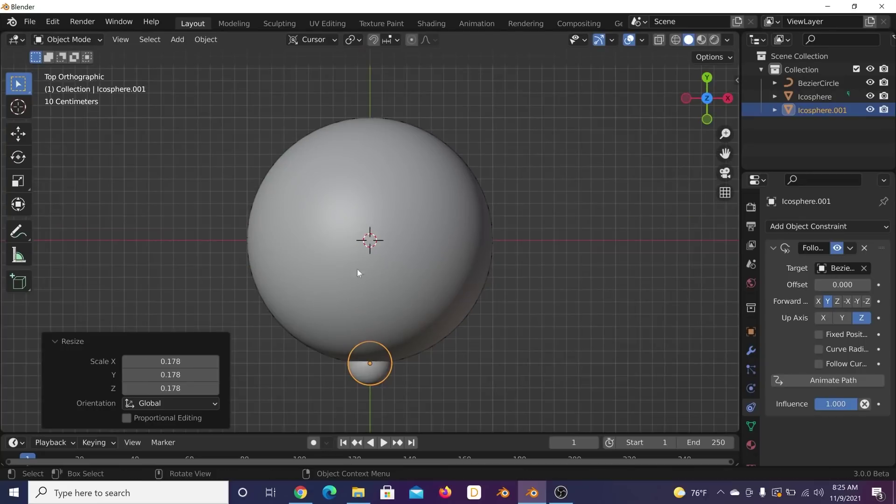
click(829, 95)
click(824, 84)
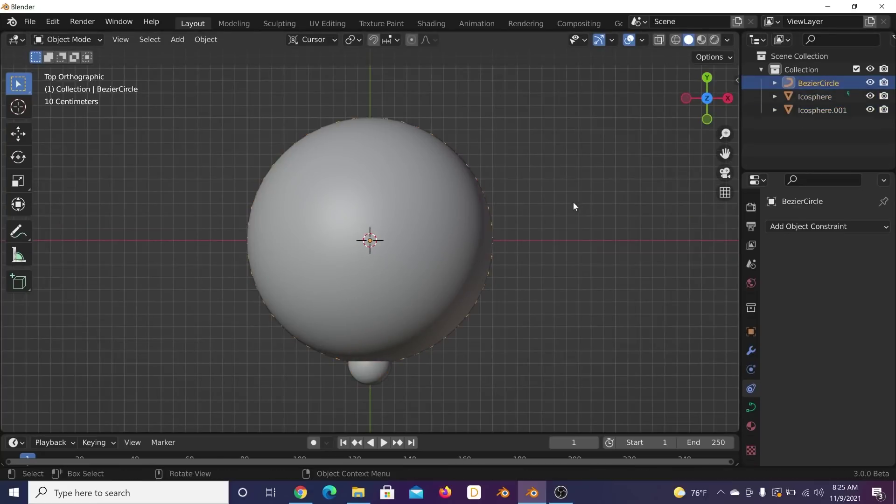
scroll(565, 231, up, 3)
shift+middle_drag(564, 276, 569, 202)
key(s)
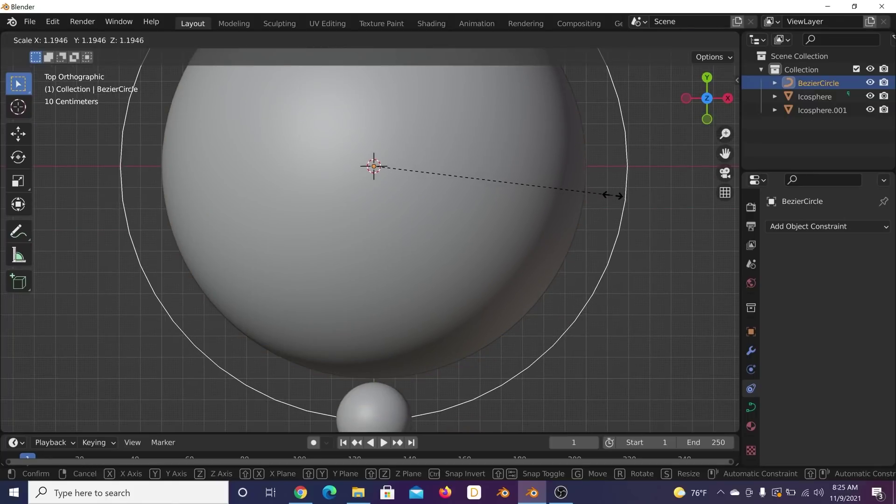
click(494, 278)
Step: Scale the small icosphere up by a factor of about 1.278
shift+middle_drag(494, 278, 414, 278)
click(413, 278)
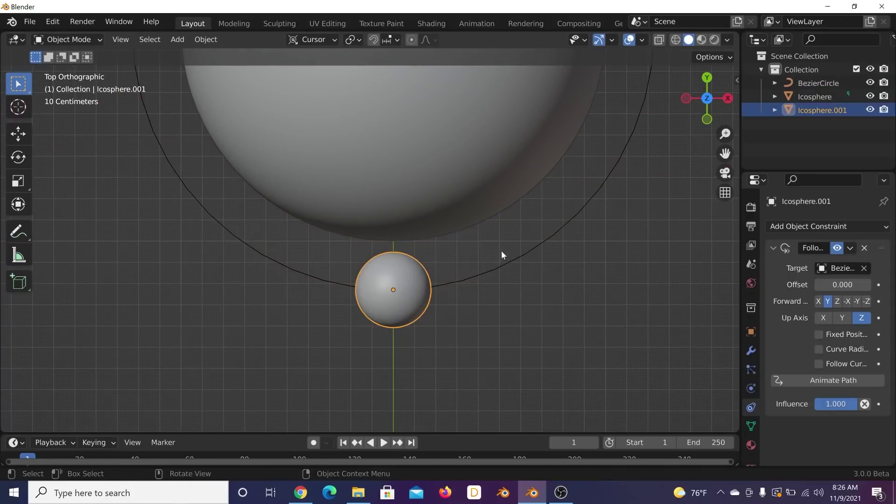
key(s)
click(541, 240)
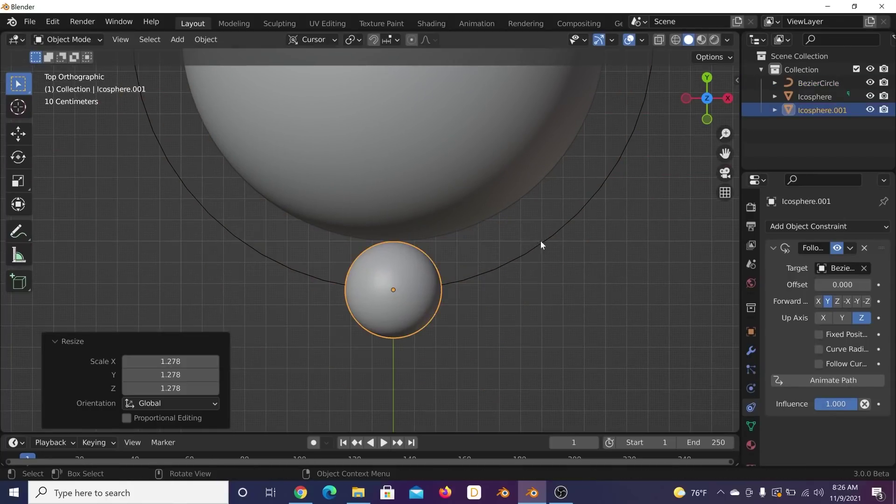
middle_drag(540, 240, 428, 267)
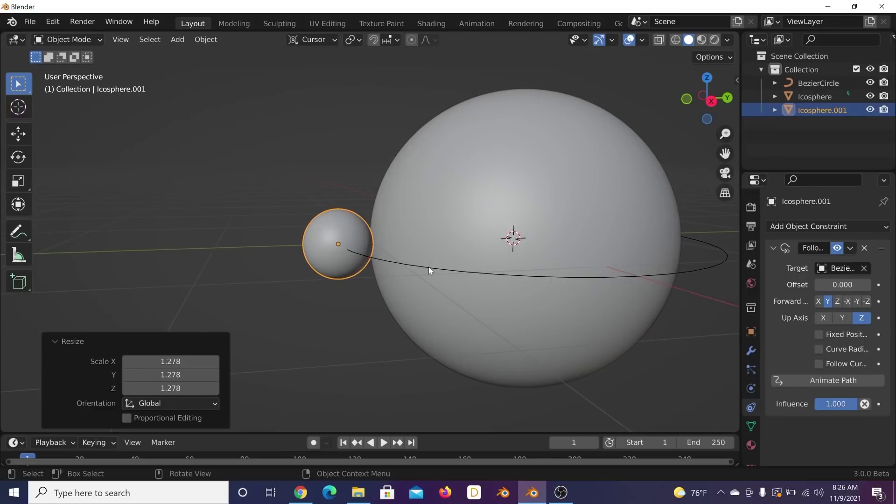
Step: Return to top view and enlarge the Bezier circle slightly to move the small icosphere farther from the large one
key(grave)
click(436, 197)
key(grave)
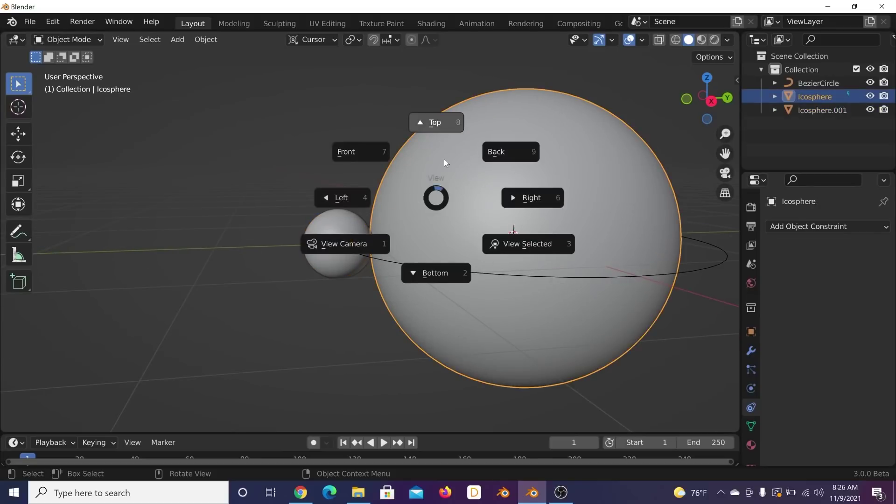
click(444, 158)
click(389, 282)
click(502, 241)
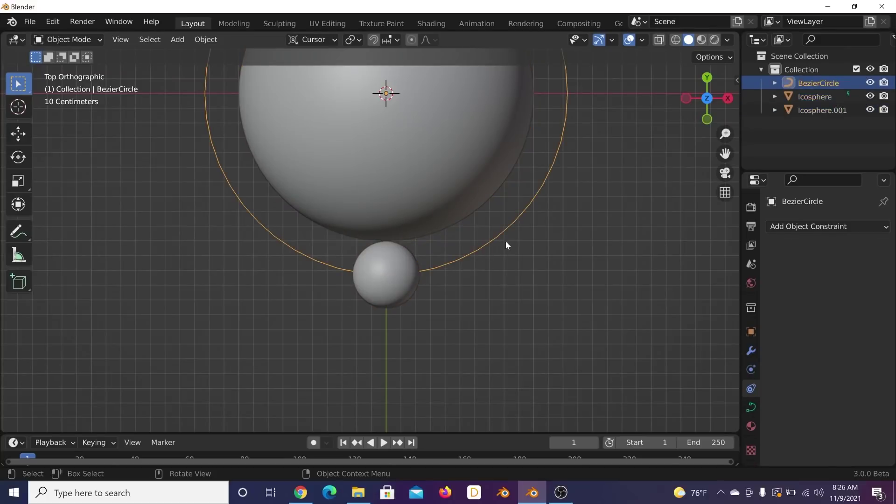
key(s)
click(518, 237)
Step: Enlarge the small icosphere slightly within its gap to the large one, and deselect it
scroll(455, 260, up, 3)
click(449, 261)
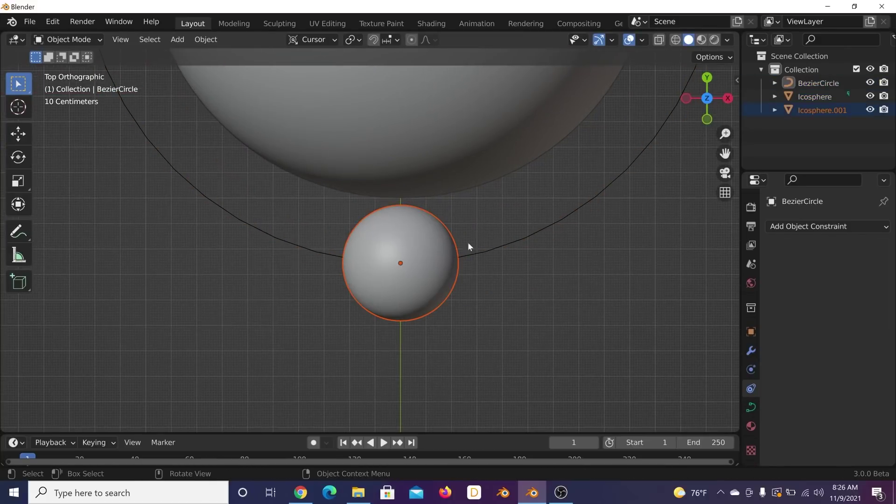
key(s)
click(498, 233)
middle_drag(564, 262, 205, 308)
click(205, 306)
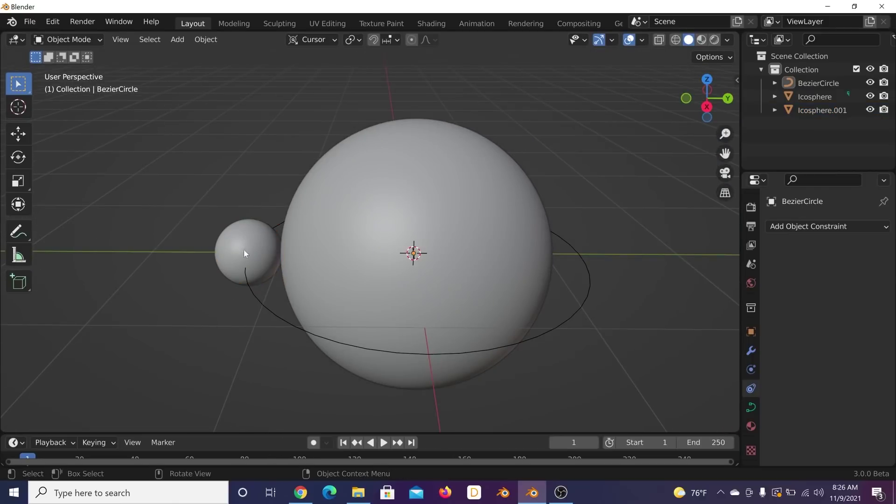
Step: Change the default F-curve interpolation in the Animation preferences and close the preferences window
click(52, 21)
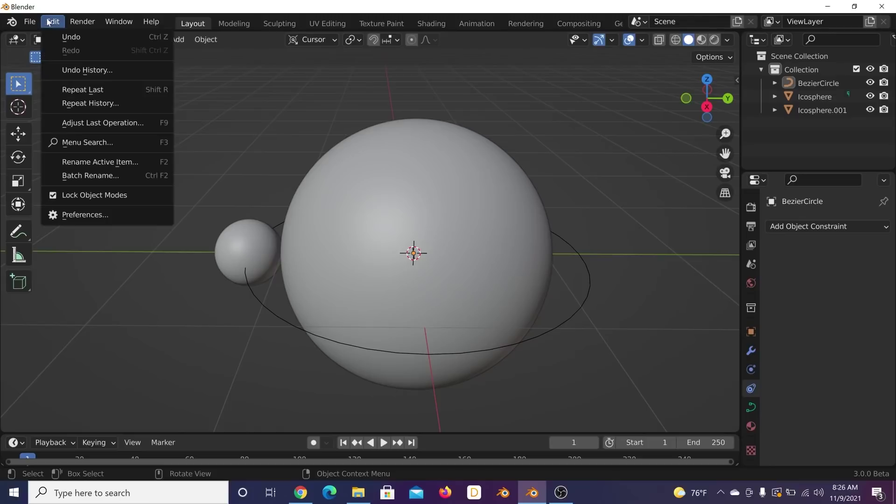
click(90, 215)
click(41, 143)
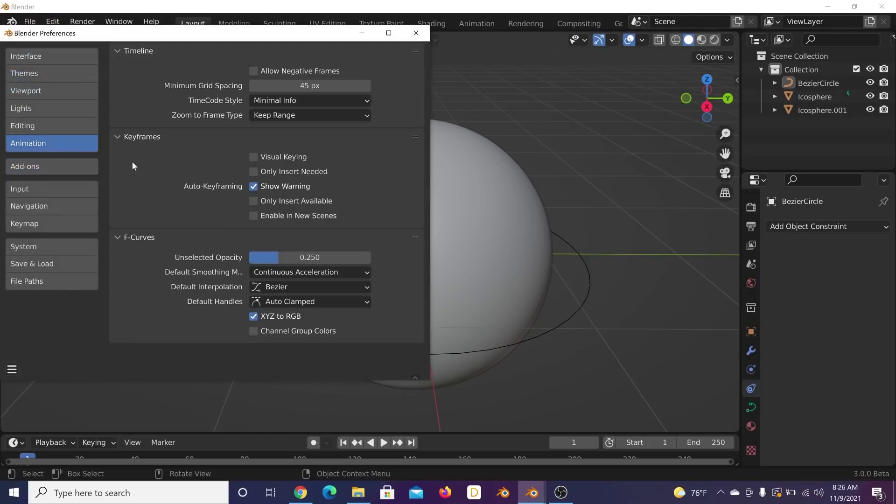
click(275, 292)
click(174, 201)
click(416, 32)
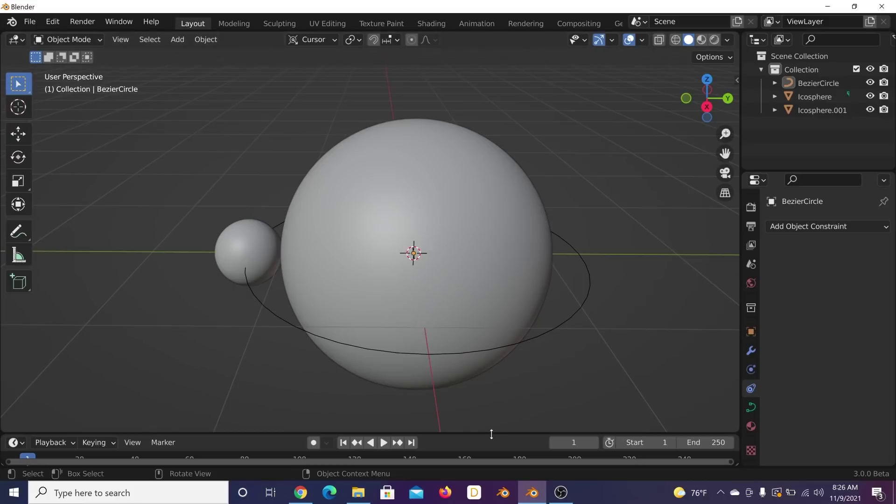
Step: Enlarge the timeline area and keyframe the small icosphere's Follow Path offset of 0 at frame 0
drag(491, 434, 494, 398)
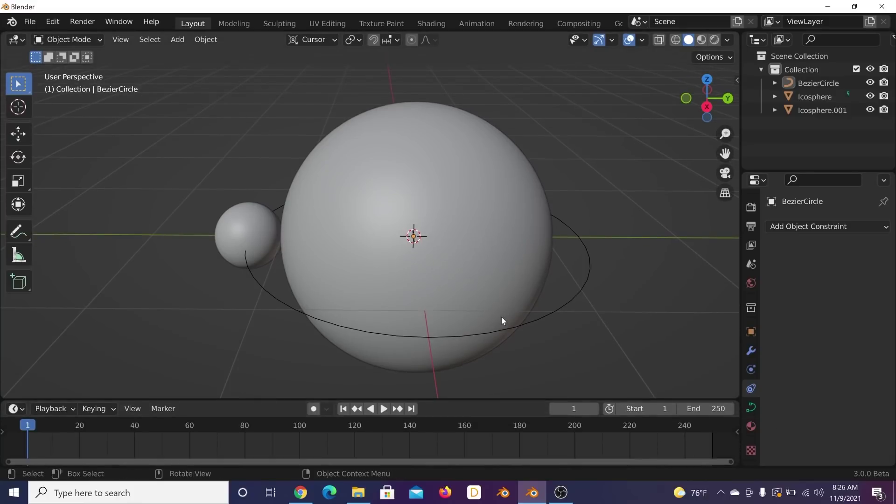
shift+middle_drag(501, 317, 471, 245)
middle_drag(371, 240, 345, 240)
click(207, 215)
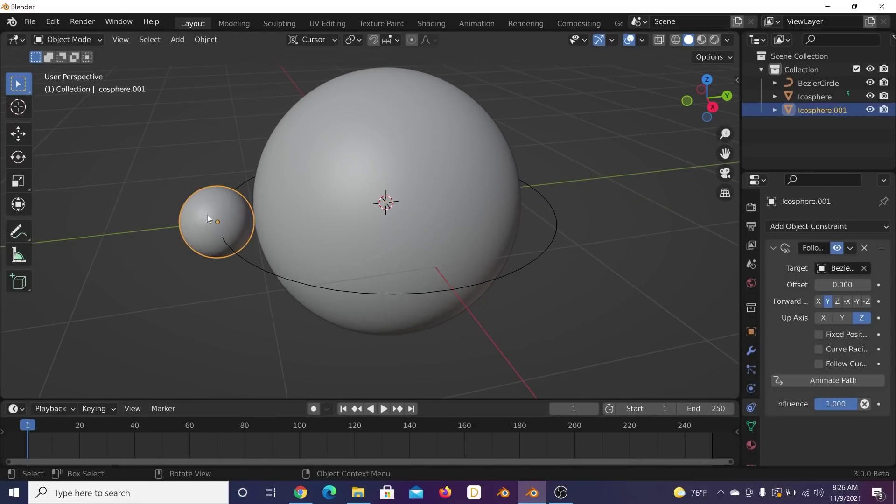
scroll(750, 387, down, 1)
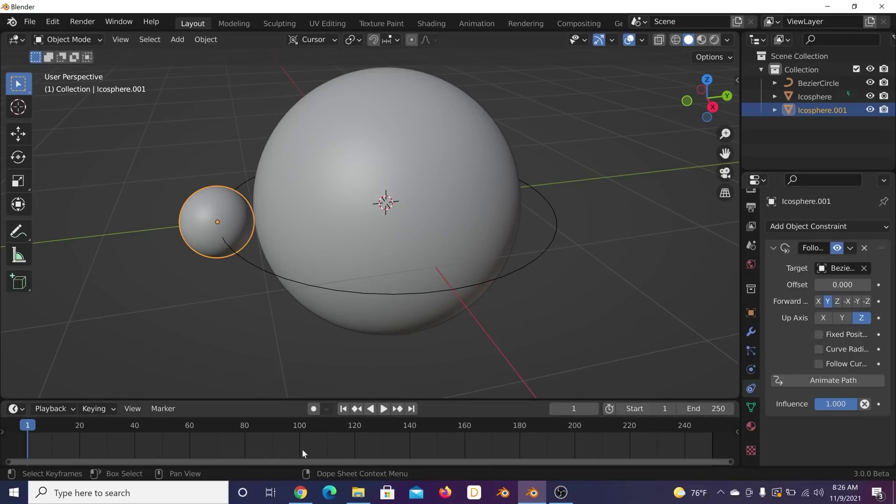
key(Left)
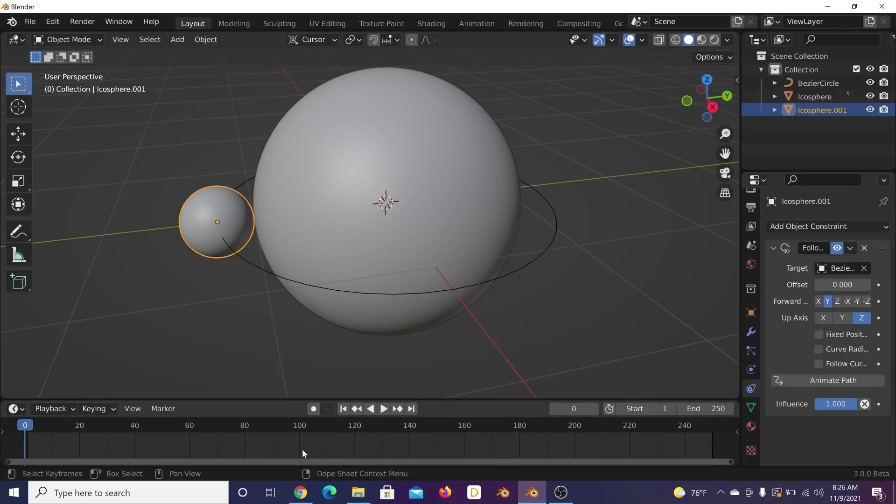
click(879, 285)
Step: Keyframe the small icosphere's Follow Path offset at 100 on frame 250 and play the animation
click(411, 408)
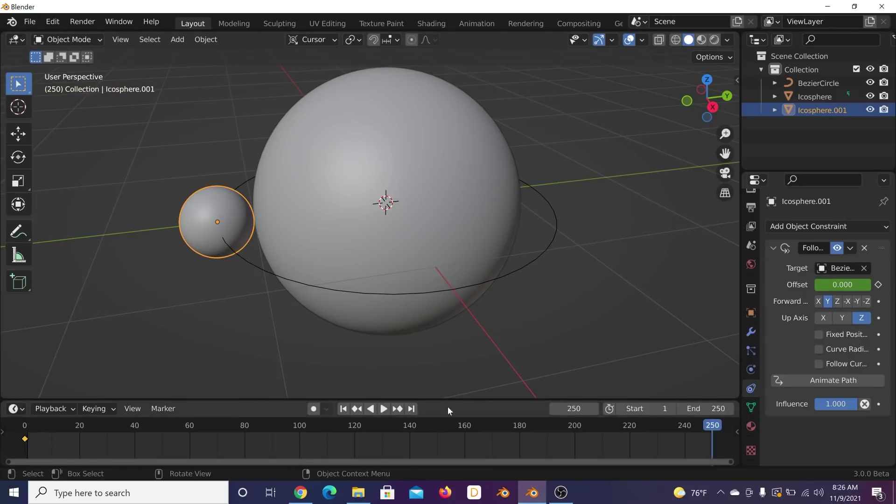
click(840, 285)
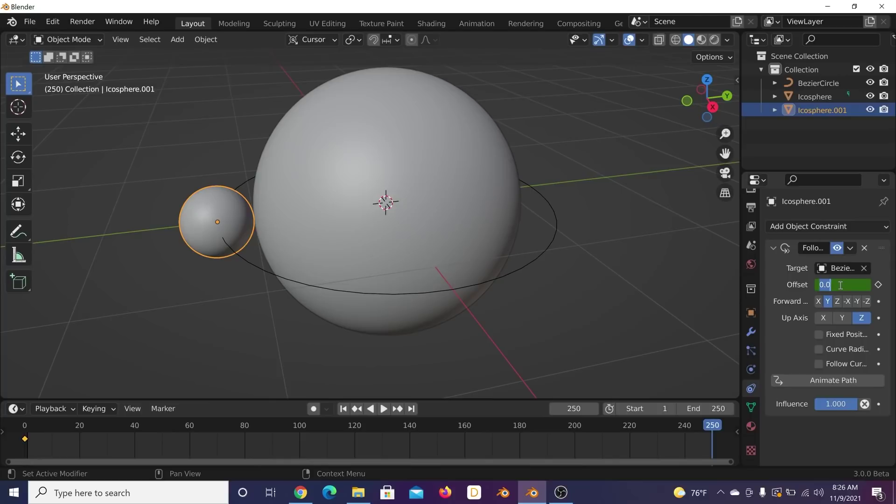
text(100)
key(Return)
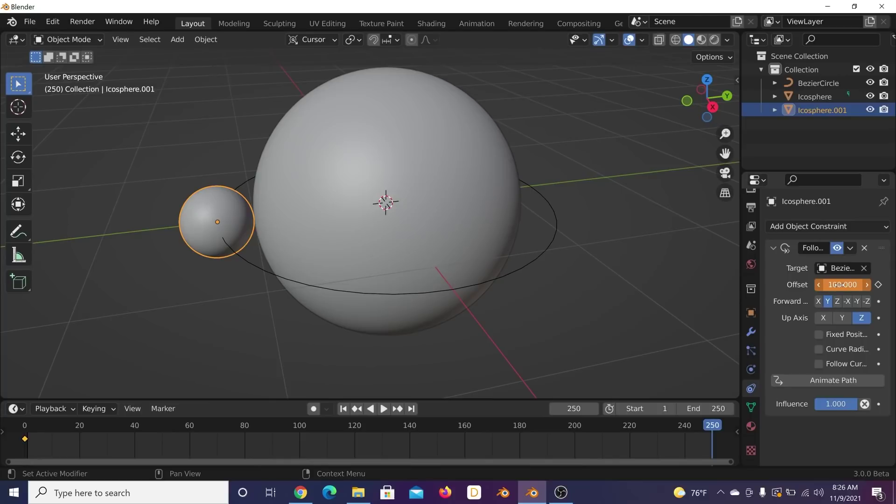
click(878, 284)
key(space)
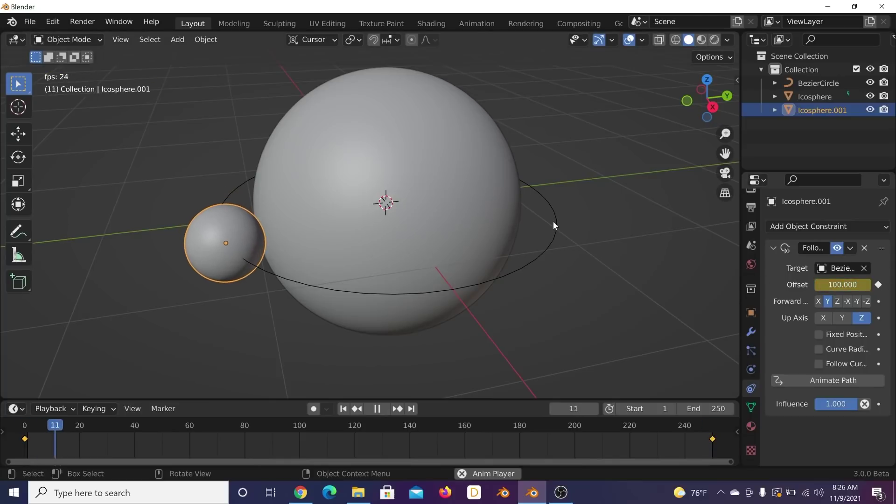
Step: Watch the orbit animation from above, stop it and return to the first frame
middle_drag(536, 217, 472, 273)
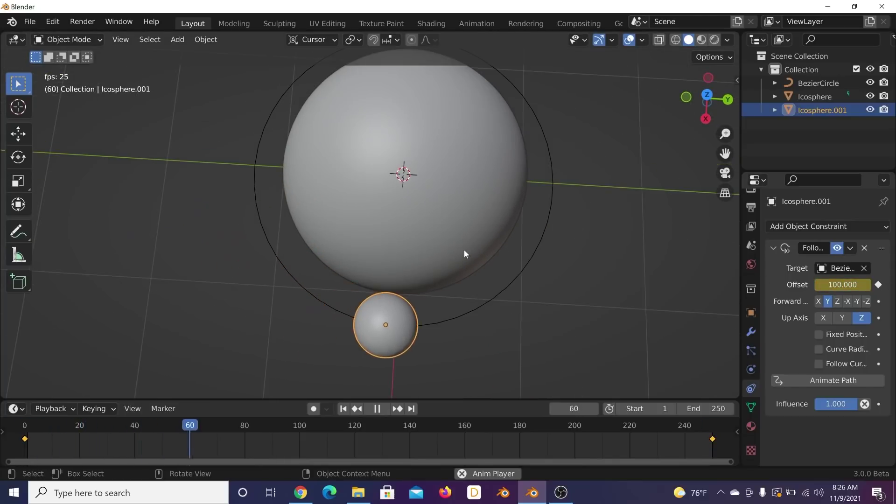
key(space)
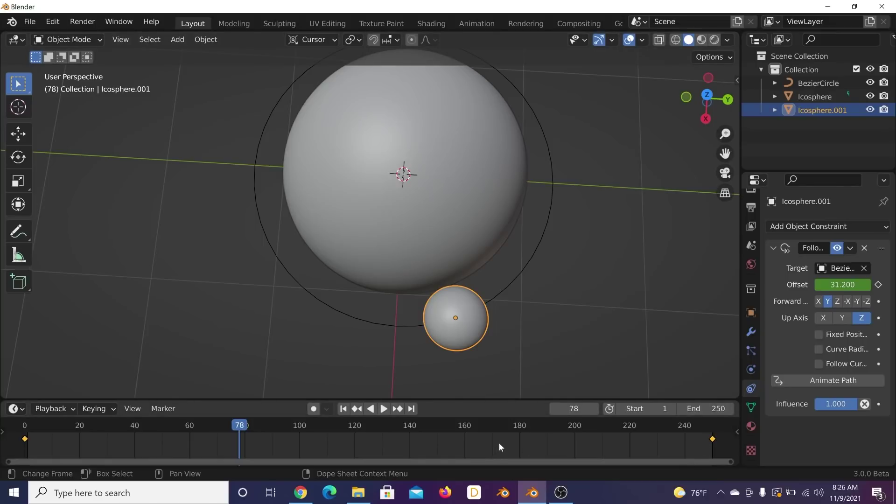
click(343, 409)
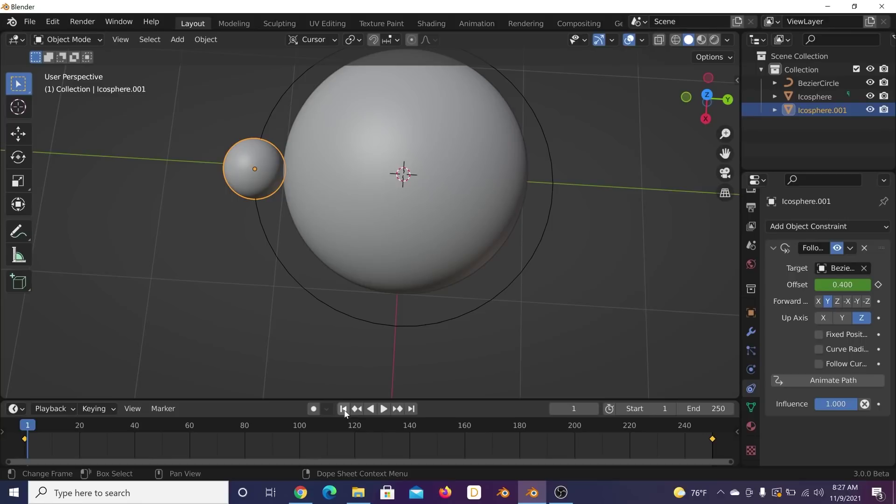
Step: Show the viewport in Material Preview, play the orbit animation and return to the first frame
middle_drag(294, 376, 333, 278)
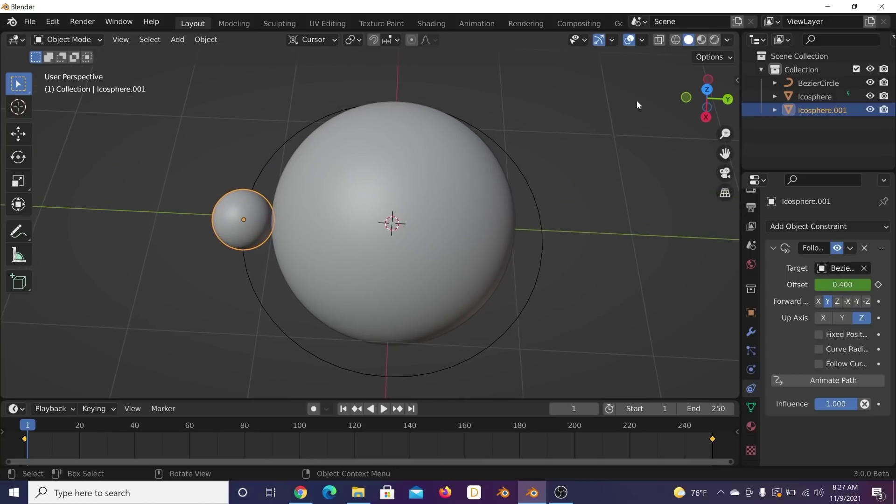
click(699, 43)
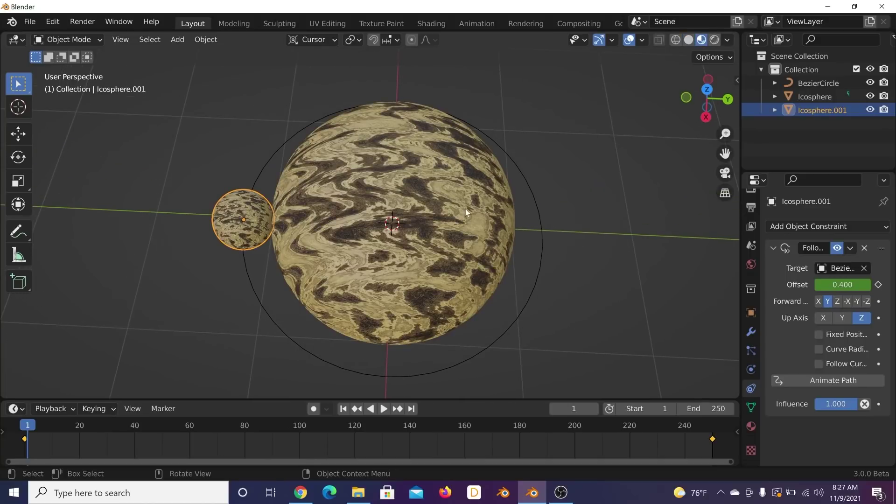
key(space)
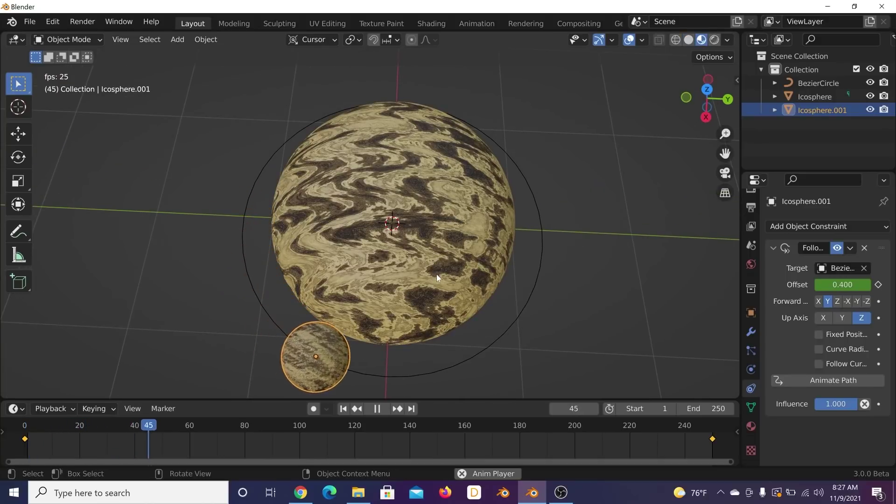
shift+middle_drag(438, 250, 412, 183)
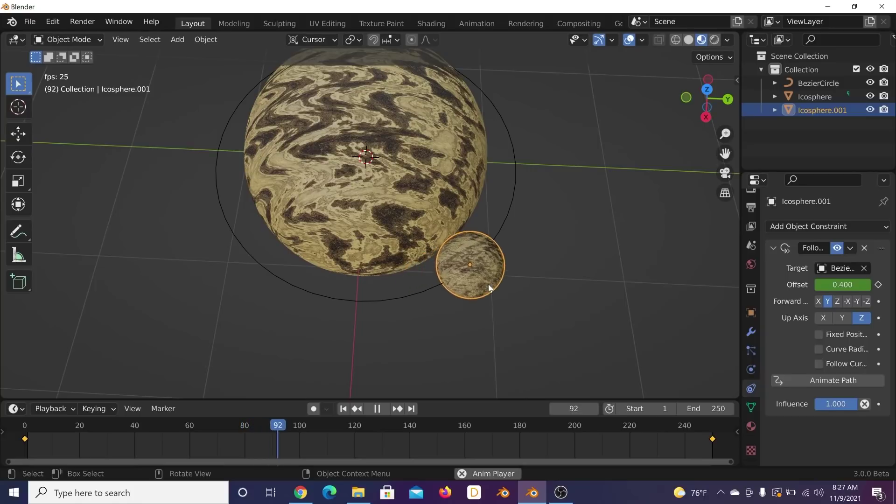
key(space)
click(351, 407)
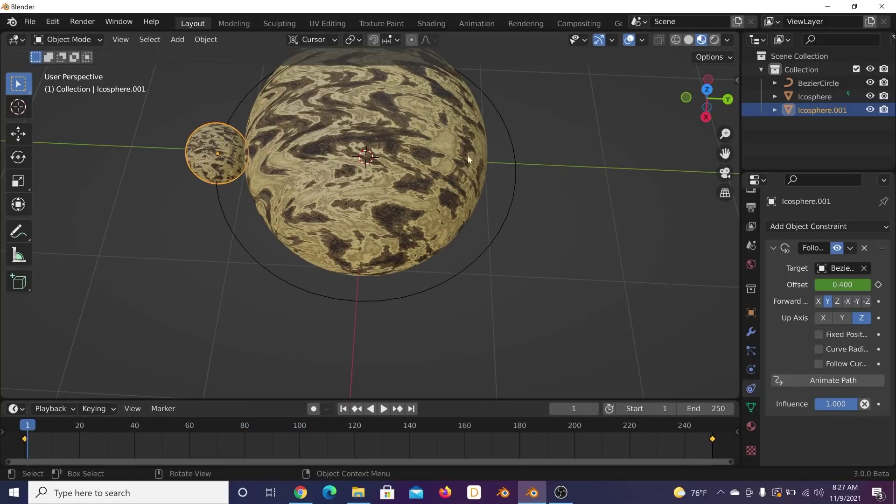
Step: Try changing the small icosphere's Z rotation in its object transform, and undo it
click(751, 313)
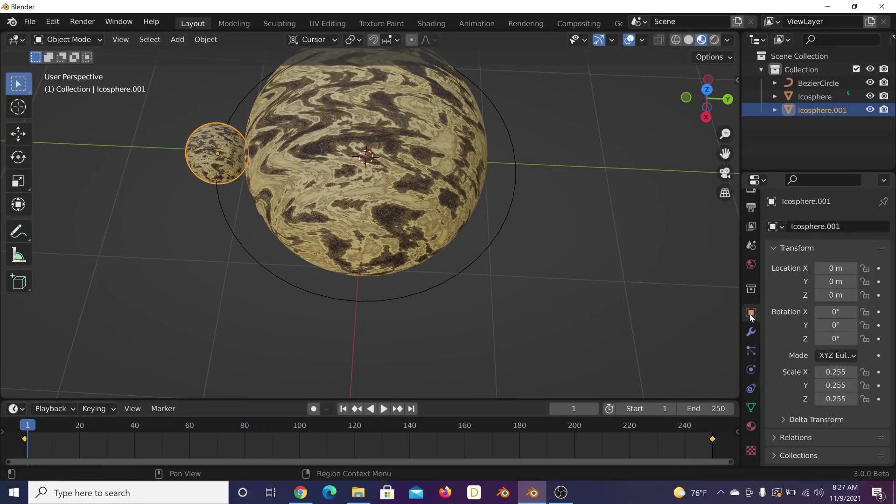
drag(835, 338, 858, 338)
key(ctrl+z)
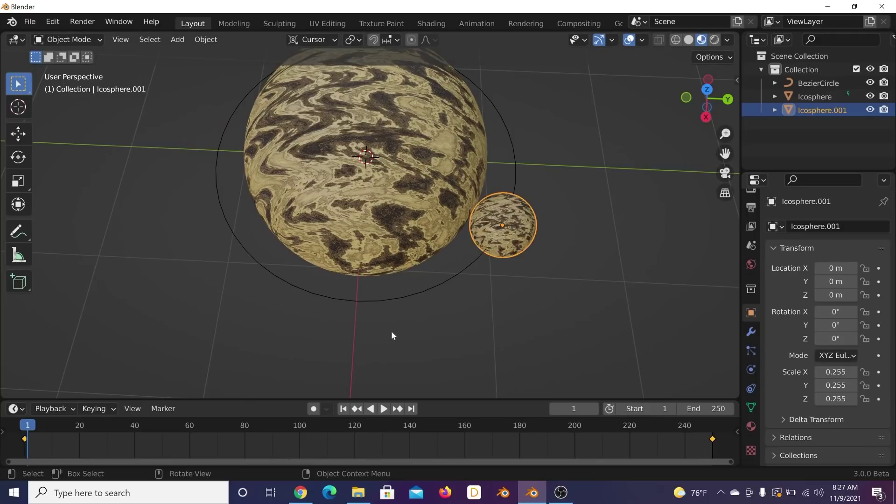
Step: Move to frame 0 and widen the properties area beside the viewport
key(Left)
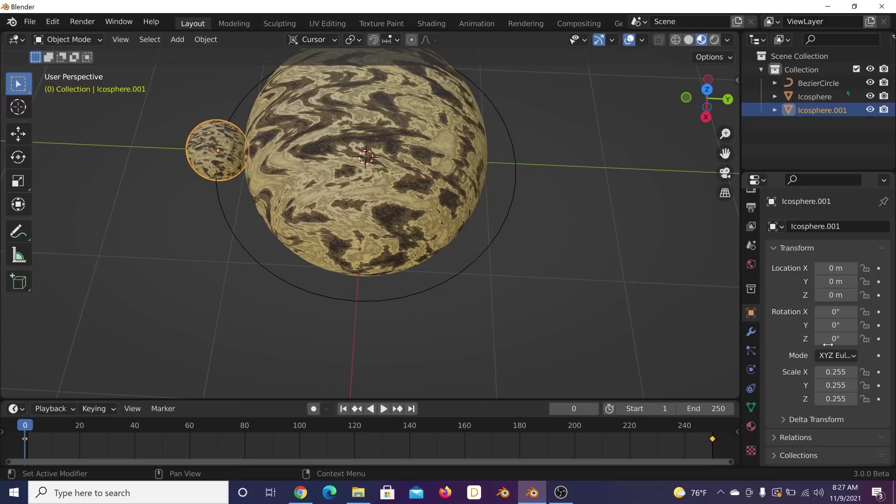
drag(740, 336, 708, 336)
shift+middle_drag(384, 254, 390, 248)
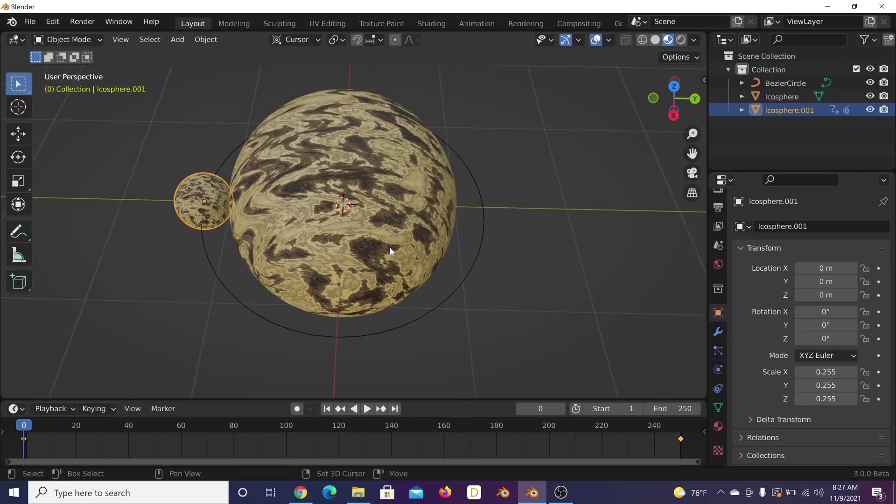
scroll(392, 247, up, 1)
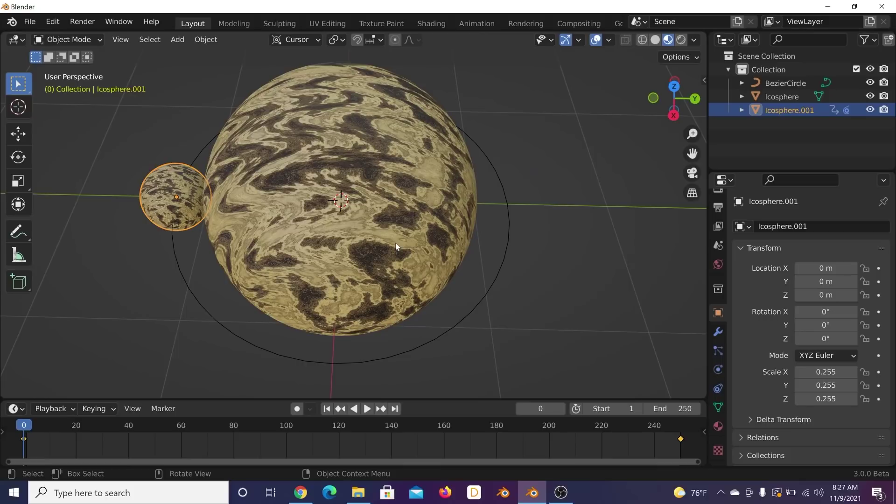
Step: Set the small icosphere's Z rotation to 360*5 degrees on frame 0
click(834, 339)
text(3)
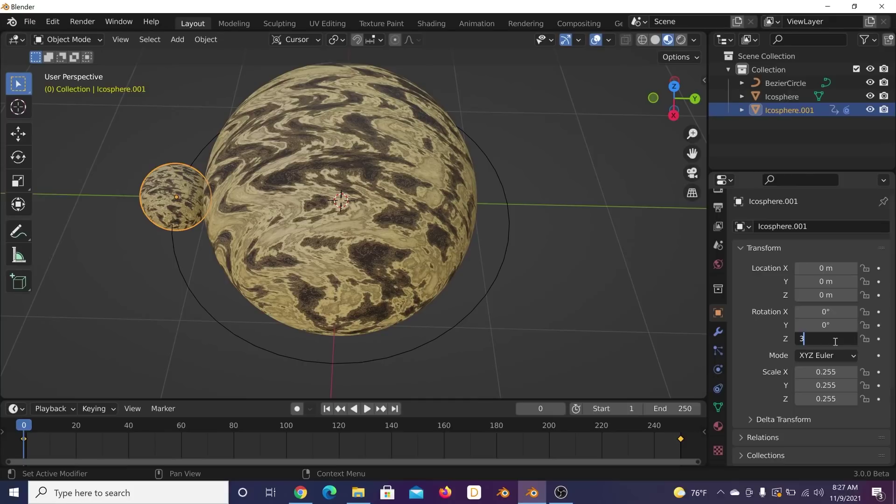
text(60*5)
key(Return)
Step: Set the small icosphere's Z rotation to 0° and keyframe its rotation on frame 0
click(834, 339)
text(0)
key(Return)
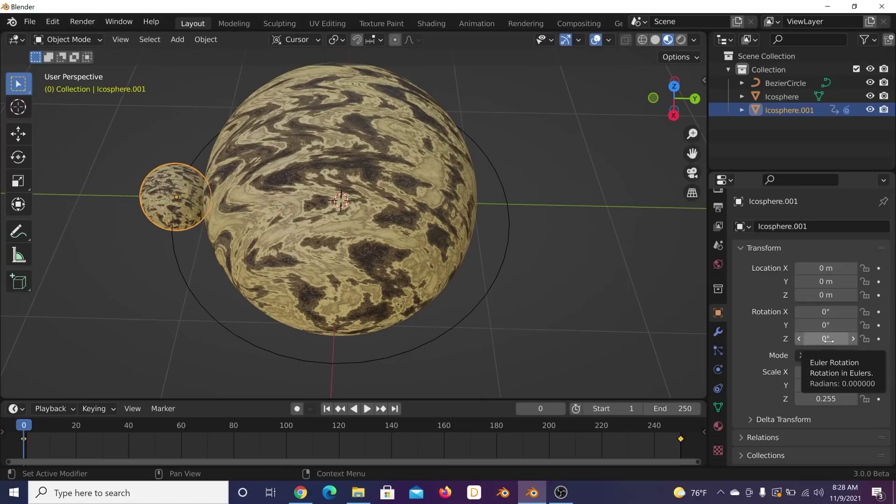
key(i)
Step: Set the small icosphere's Z rotation to 1800° on frame 250 and keyframe it
click(399, 408)
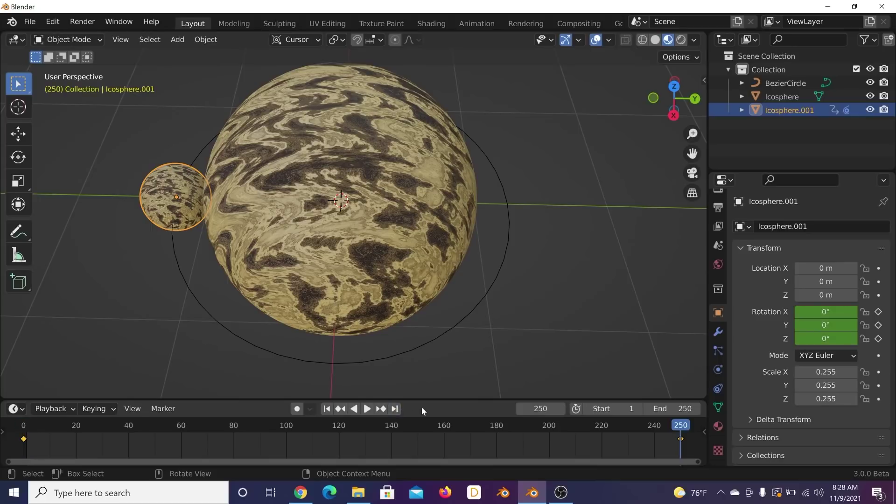
click(815, 345)
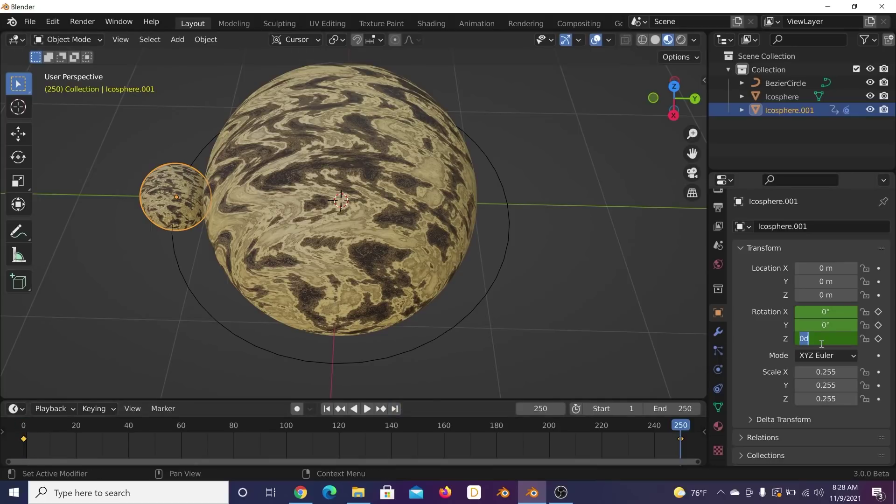
text(1800)
key(Return)
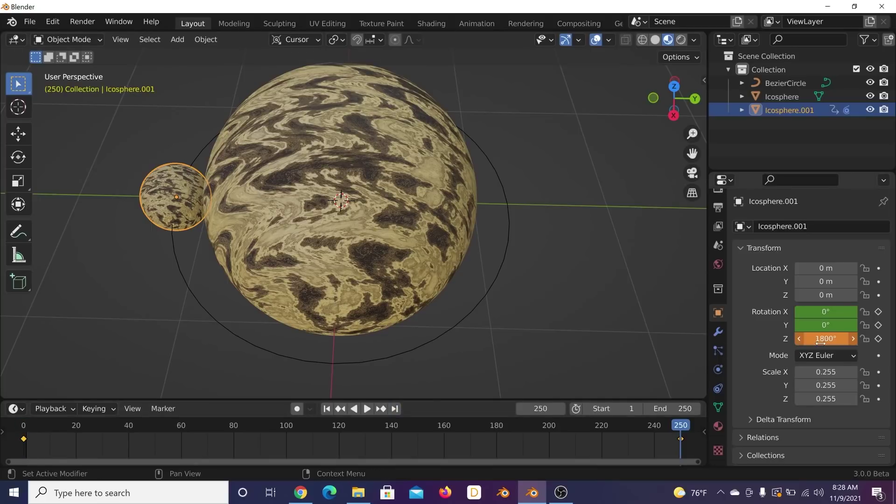
click(883, 339)
Step: Play the animation with the icosphere deselected to check its spin along the orbit, and stop it
key(space)
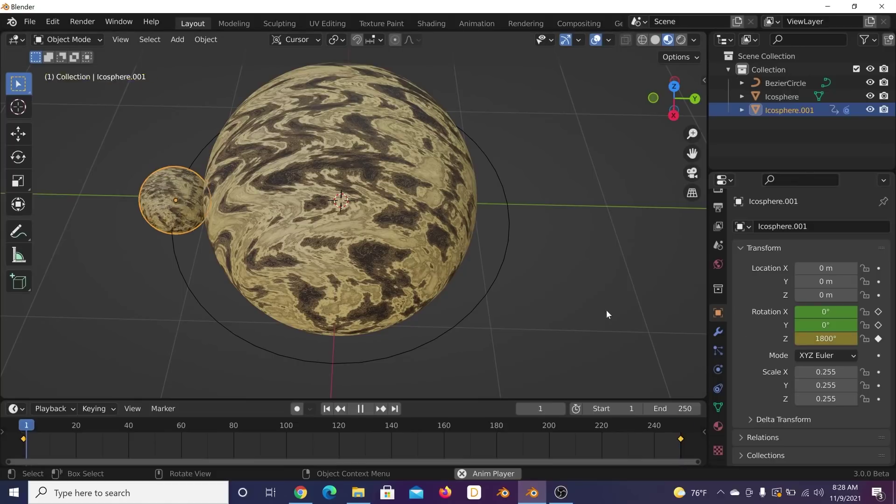
click(586, 253)
middle_drag(586, 257, 502, 255)
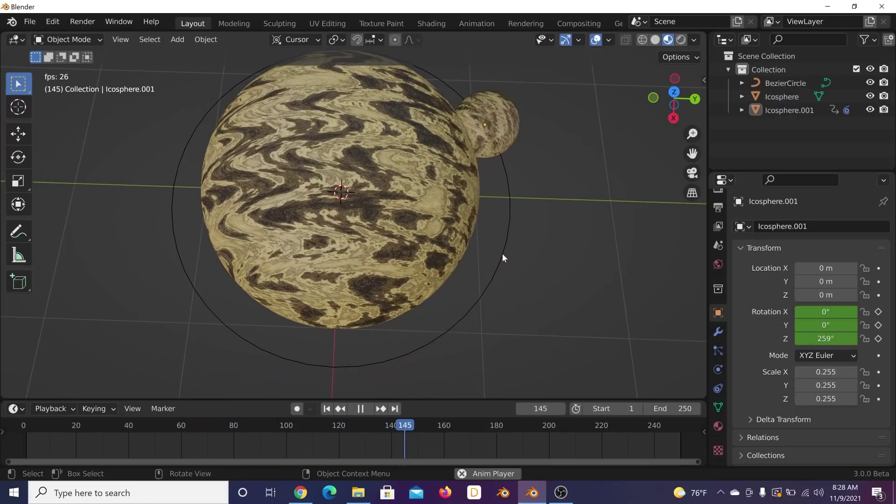
key(space)
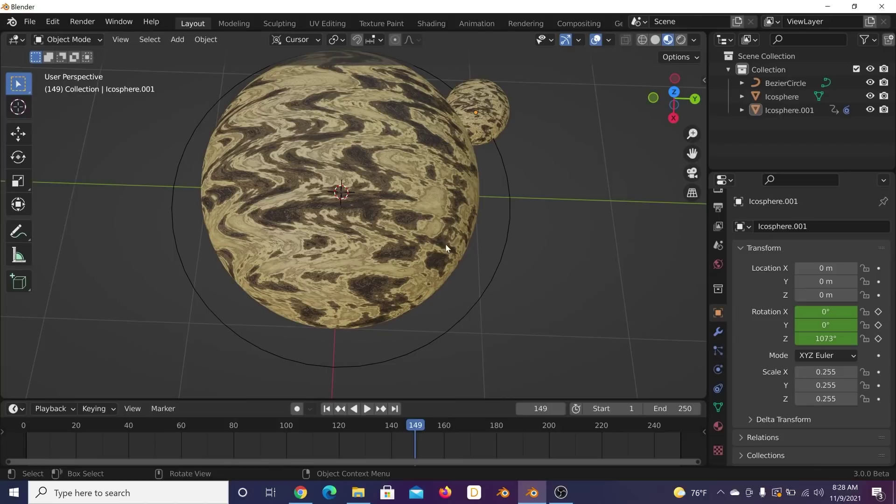
Step: Select the small icosphere and make its wood material an independent copy in the Shading workspace
middle_drag(489, 231, 471, 182)
click(554, 184)
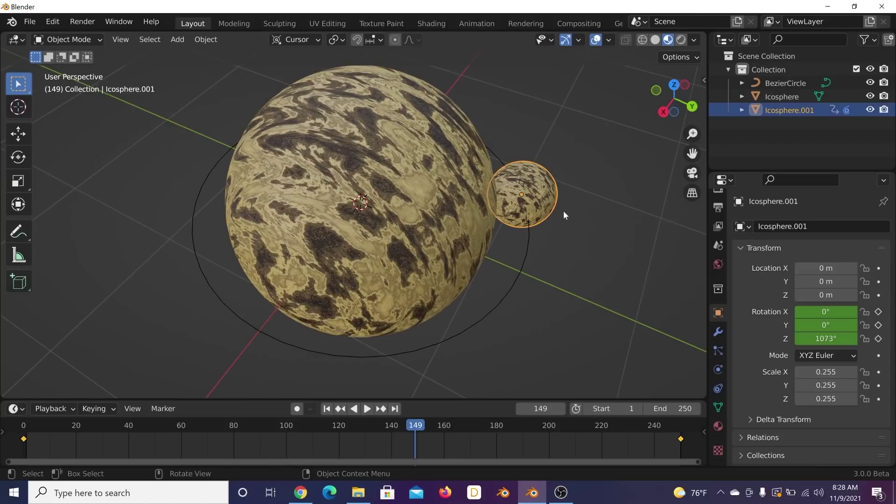
middle_drag(564, 211, 458, 191)
shift+middle_drag(500, 234, 385, 149)
scroll(444, 262, up, 3)
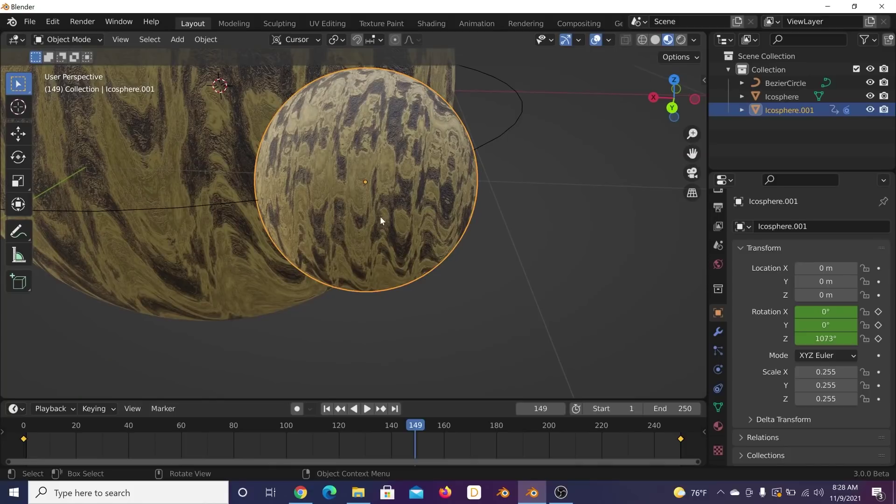
click(718, 426)
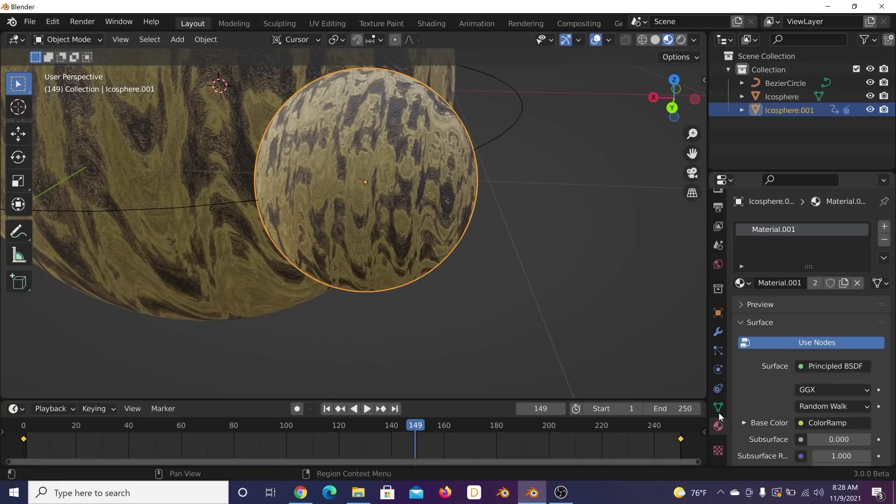
scroll(795, 341, down, 2)
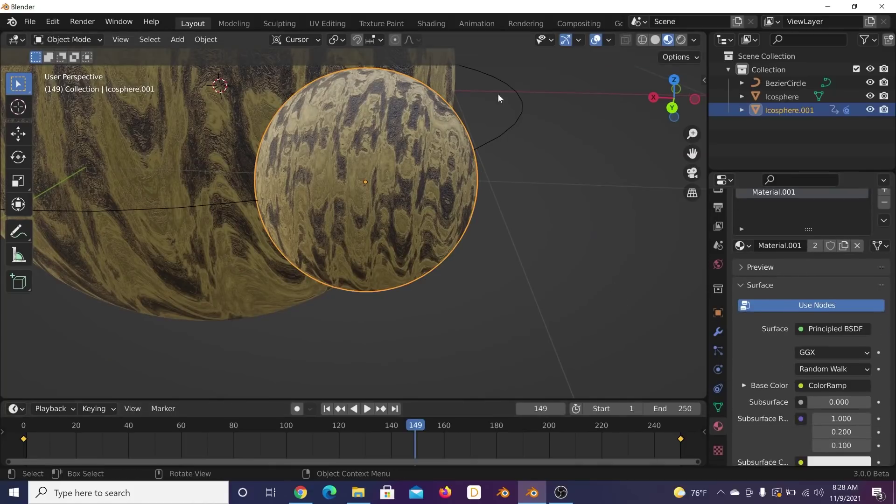
click(434, 27)
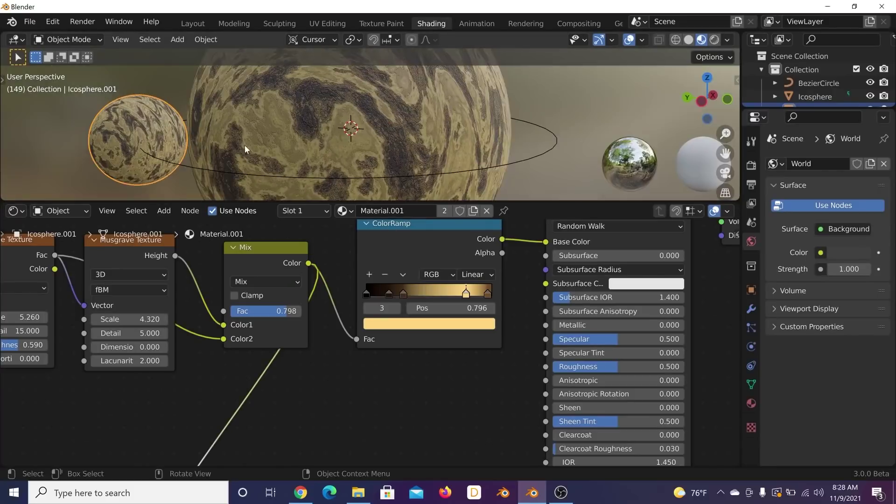
click(446, 210)
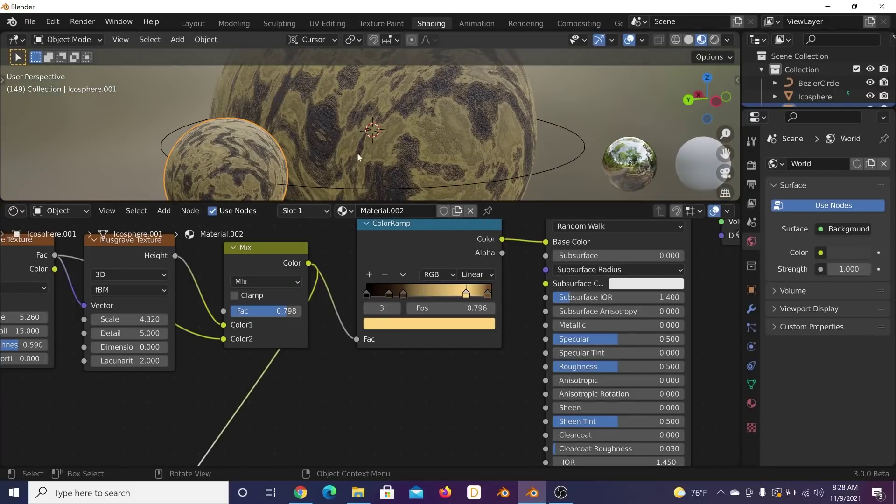
Step: Set the Noise Texture scale of the small icosphere's material to 4.500
scroll(187, 310, up, 2)
middle_drag(196, 322, 327, 318)
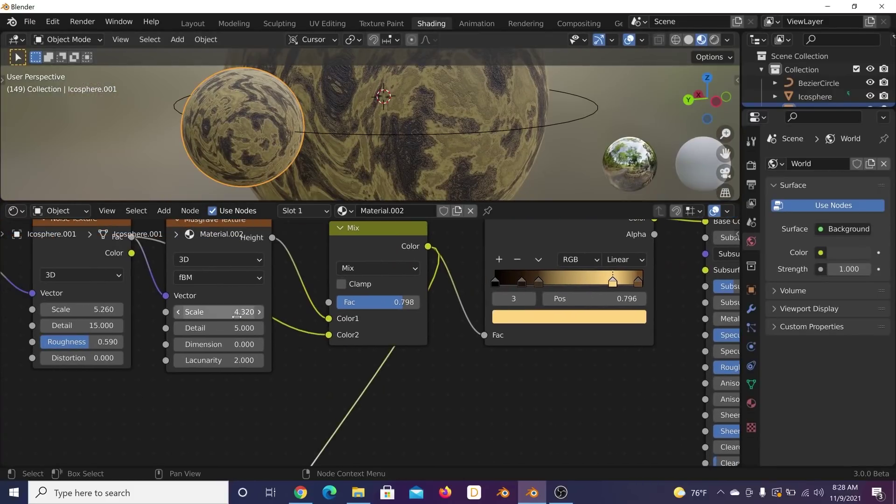
drag(234, 314, 234, 314)
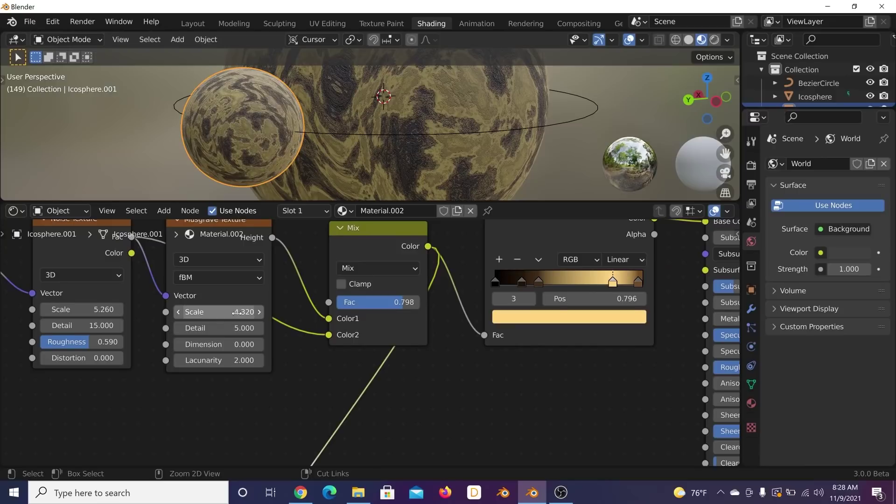
middle_drag(209, 328, 313, 330)
middle_drag(215, 312, 275, 318)
shift+drag(269, 317, 233, 318)
middle_drag(209, 313, 435, 321)
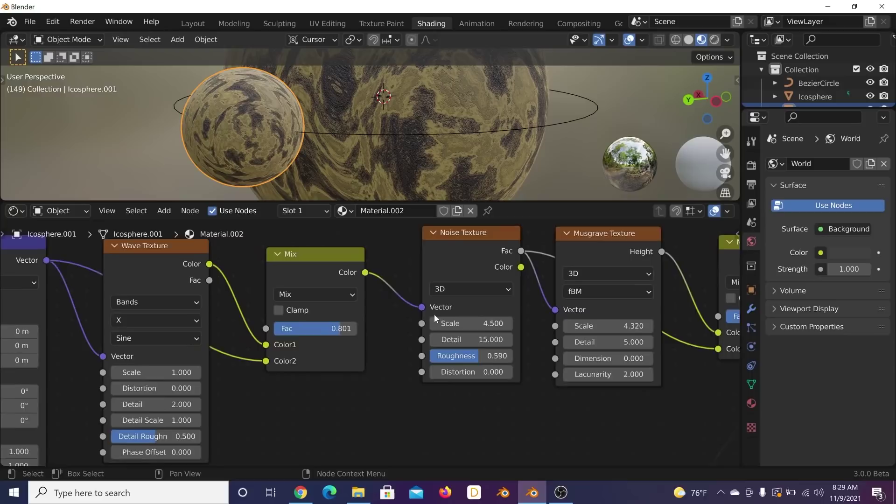
Step: Set the Wave Texture scale to 0.790 and the Noise Texture scale to 1.830 in the small icosphere's material
scroll(434, 321, down, 1)
drag(179, 370, 162, 370)
middle_drag(290, 155, 356, 154)
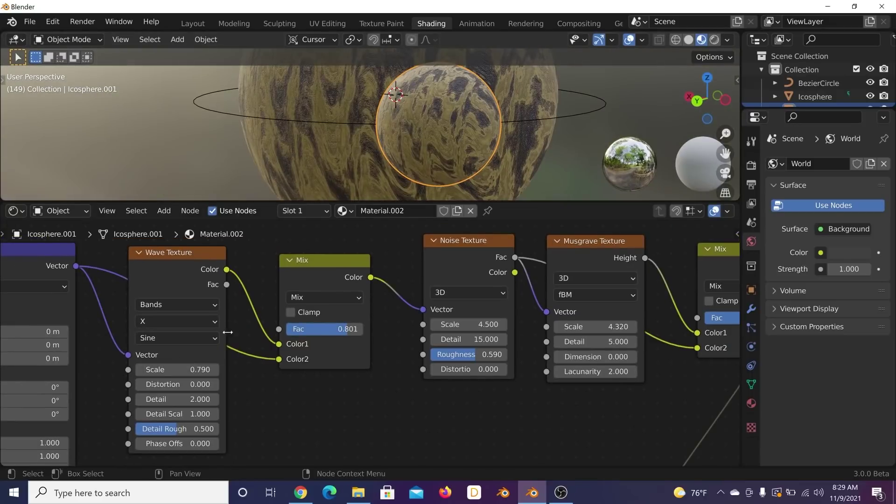
drag(466, 324, 434, 325)
middle_drag(439, 129, 509, 97)
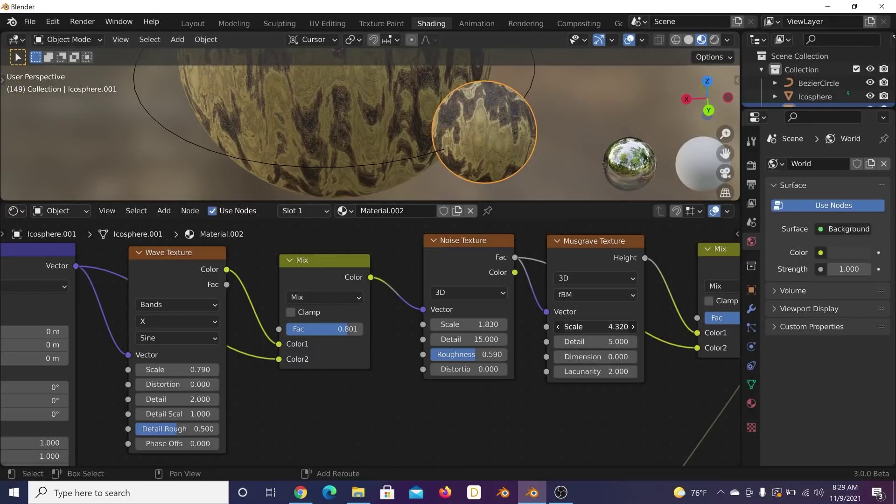
Step: Set the Musgrave Texture scale to 3.880 and the Wave Texture scale to 0.870 in the small icosphere's material
mouse_move(593, 326)
mouse_down()
mouse_move(572, 327)
mouse_move(595, 327)
mouse_up()
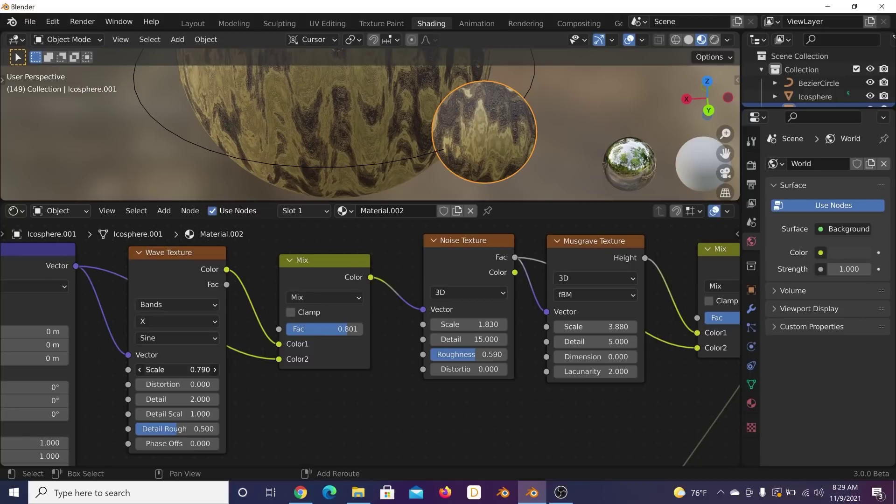
mouse_move(178, 369)
mouse_down()
mouse_move(189, 369)
mouse_move(181, 369)
mouse_up()
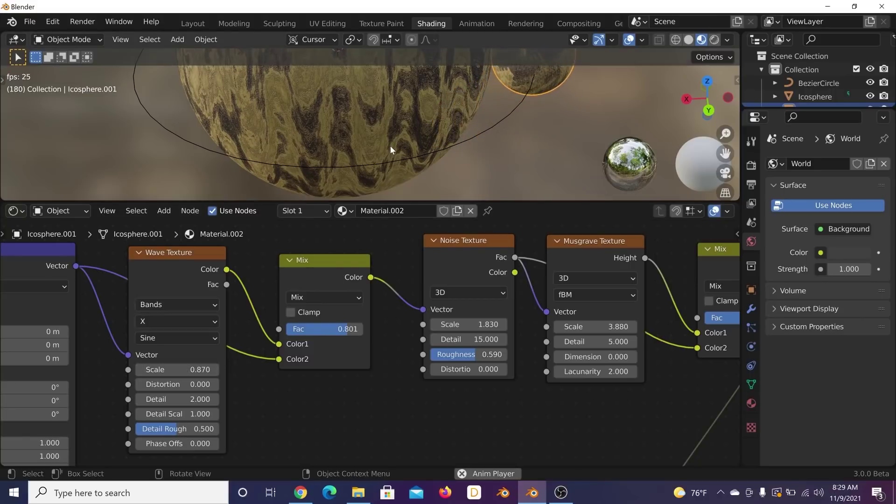
scroll(390, 145, down, 4)
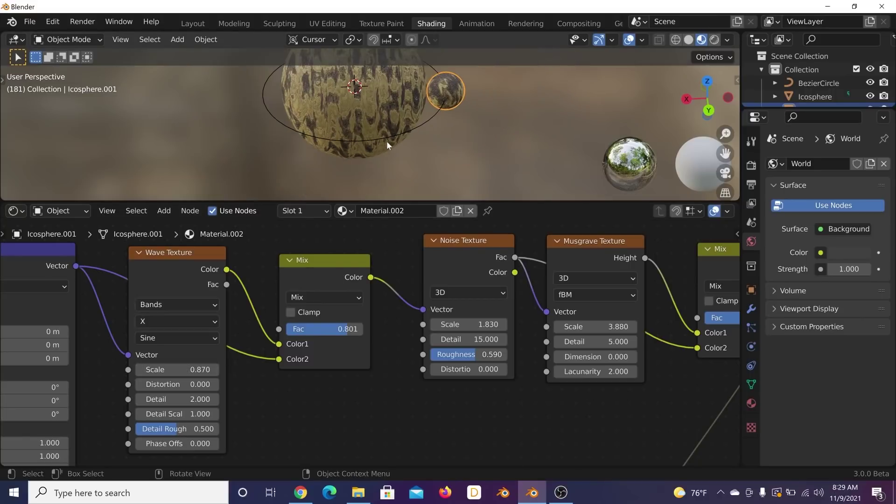
Step: Return to the Layout workspace and show the viewport in Solid shading
click(191, 22)
scroll(576, 82, down, 3)
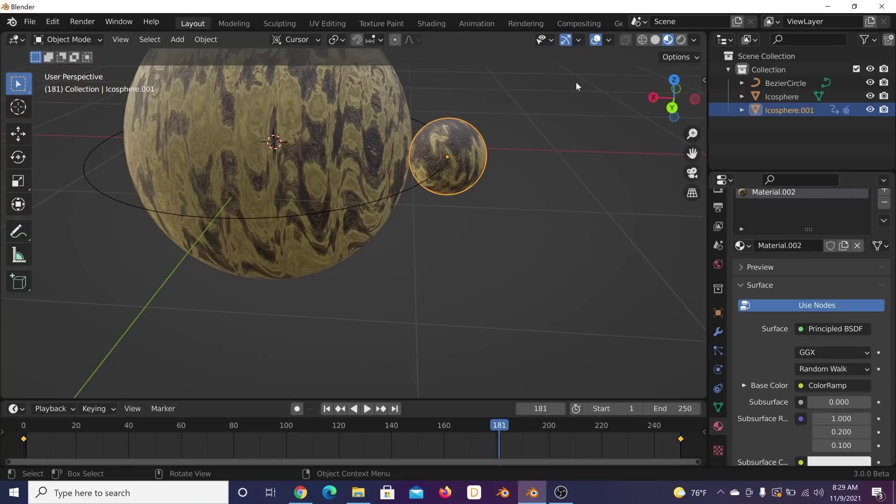
click(654, 40)
shift+middle_drag(429, 137, 474, 228)
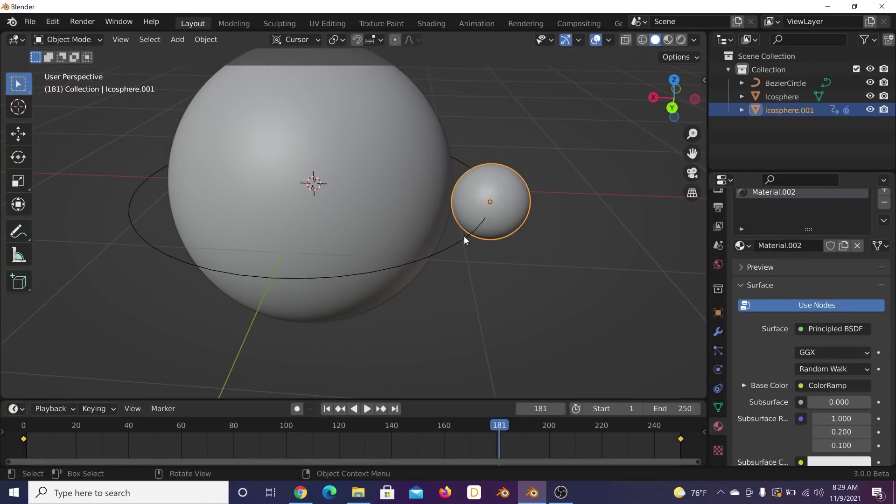
Step: Duplicate the Bezier circle together with its small icosphere, leaving the copies in place
click(464, 236)
shift+click(510, 199)
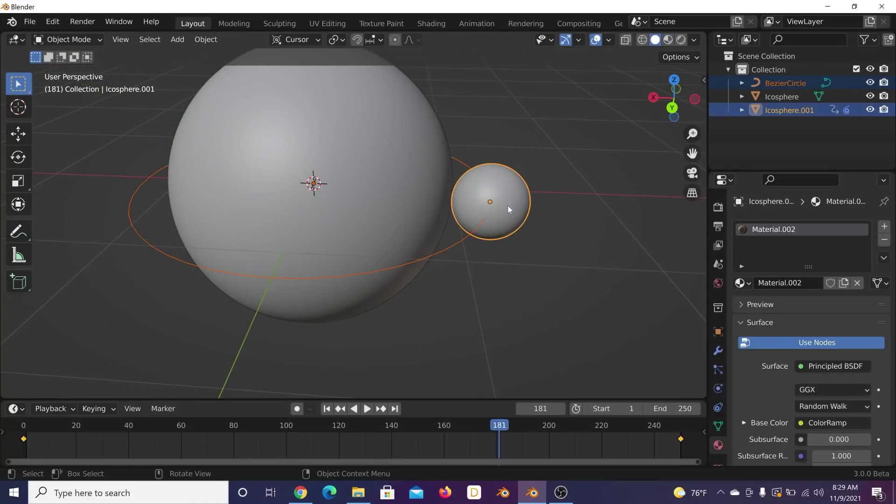
key(shift+d)
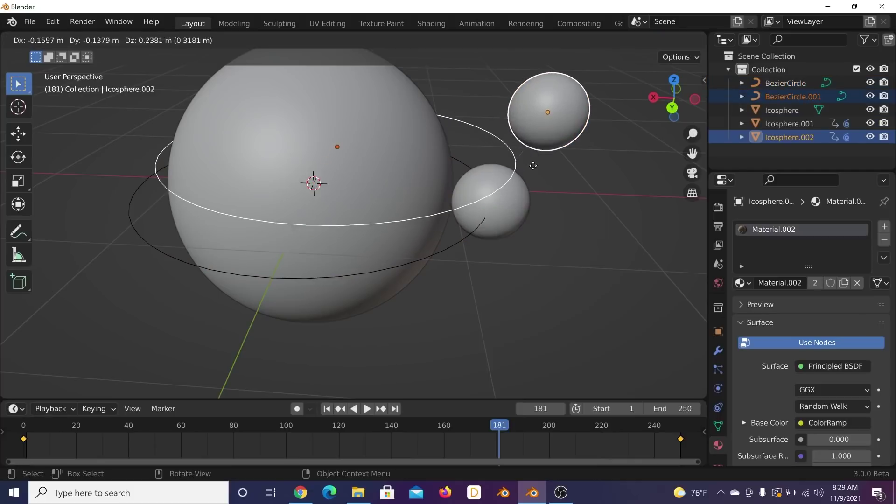
right_click(532, 164)
Step: Trackball-rotate the duplicated Bezier circle by about -36.1° and -111°, and play the animation to check its orbit
click(444, 249)
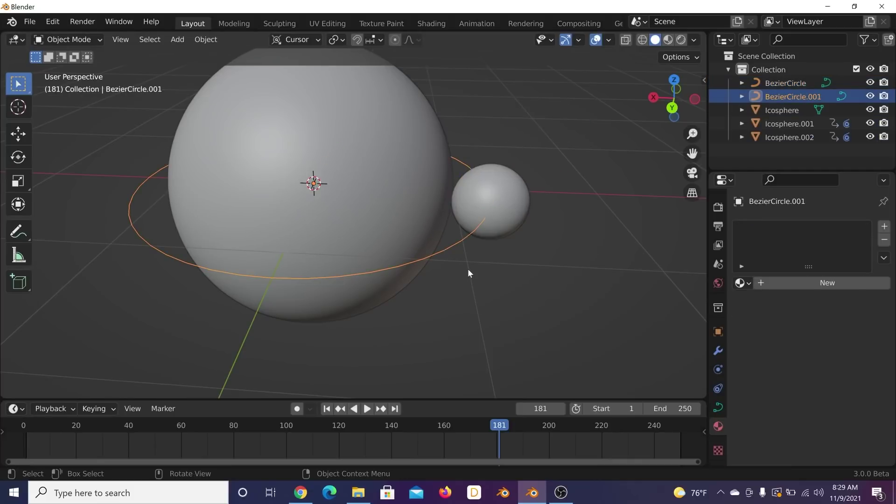
scroll(468, 268, down, 2)
key(r)
key(r)
click(435, 245)
key(space)
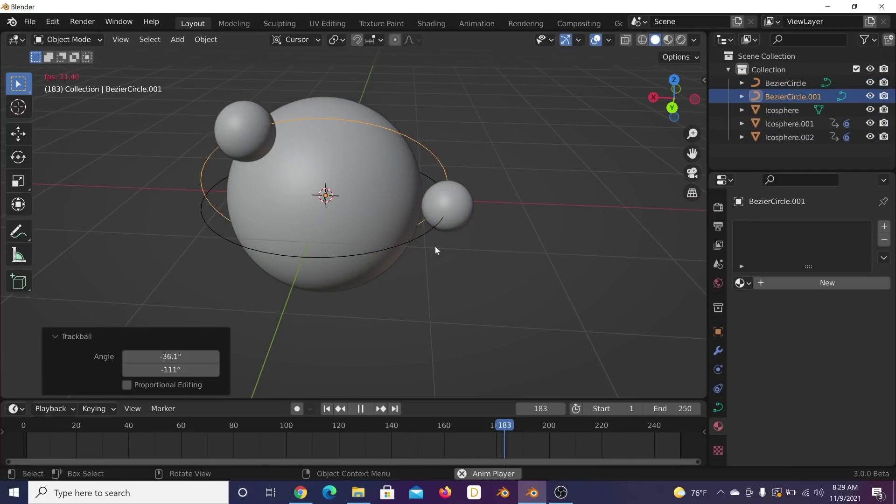
key(space)
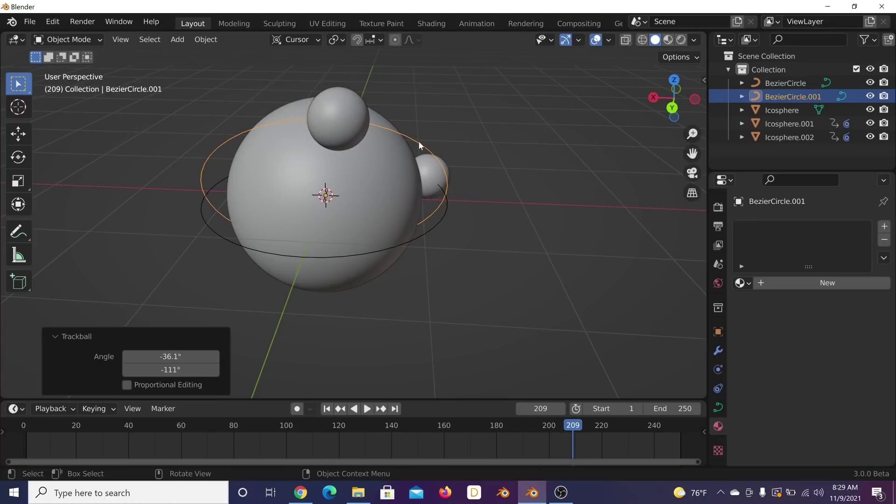
Step: Duplicate the second Bezier circle and its small icosphere in place, and clear the selection
click(362, 123)
shift+click(408, 134)
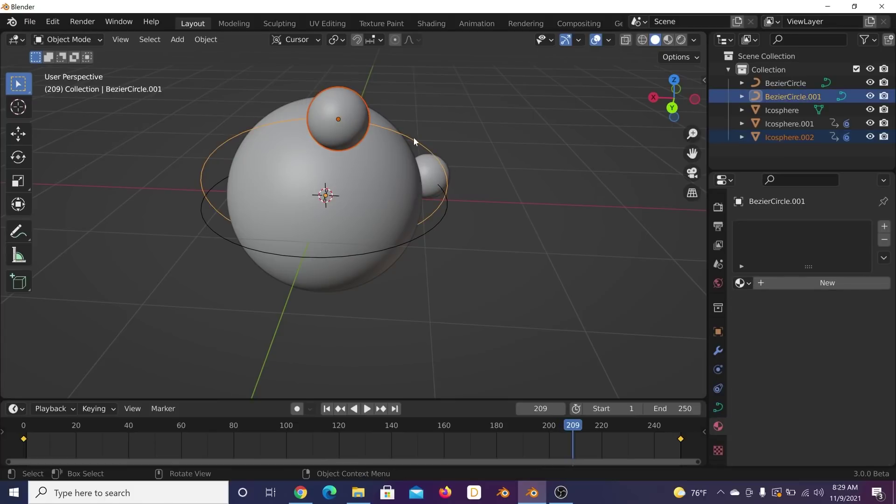
key(shift+d)
right_click(423, 139)
key(alt+a)
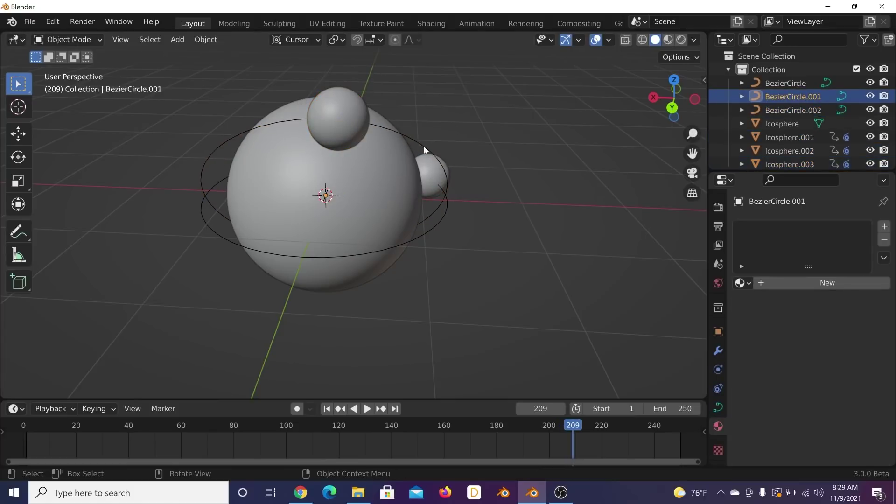
Step: Tilt the third Bezier circle with Trackball rotations of about 72.8° and -67.6°, followed by about 99.1° and 143°
click(424, 145)
key(r)
key(r)
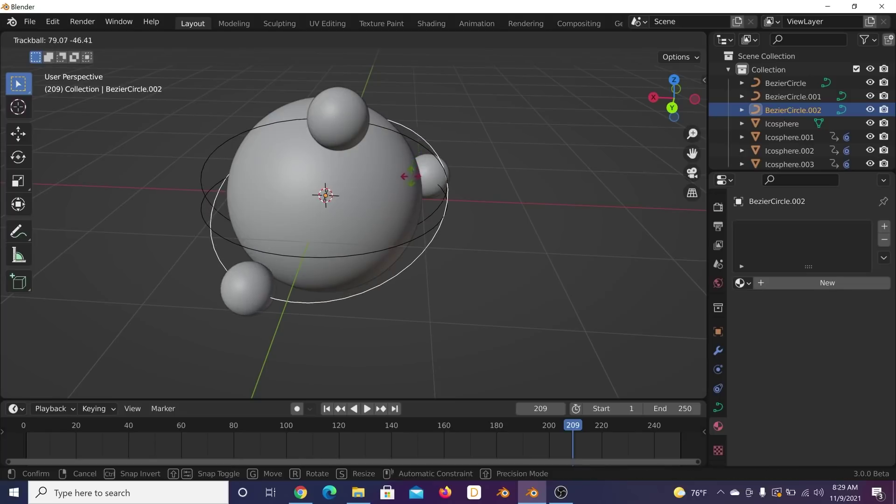
click(396, 149)
key(r)
key(r)
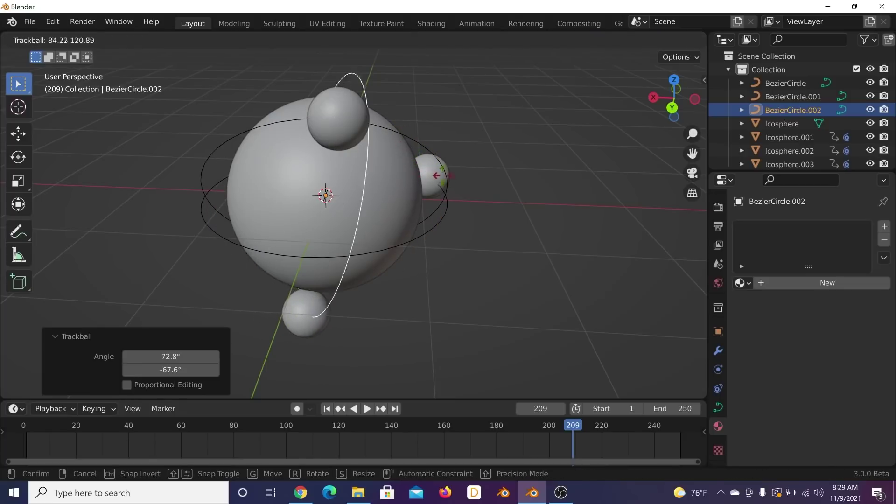
click(451, 185)
Step: Check the three orbits in playback and trackball-rotate the third Bezier circle by about -26.4° and 24.1°
key(space)
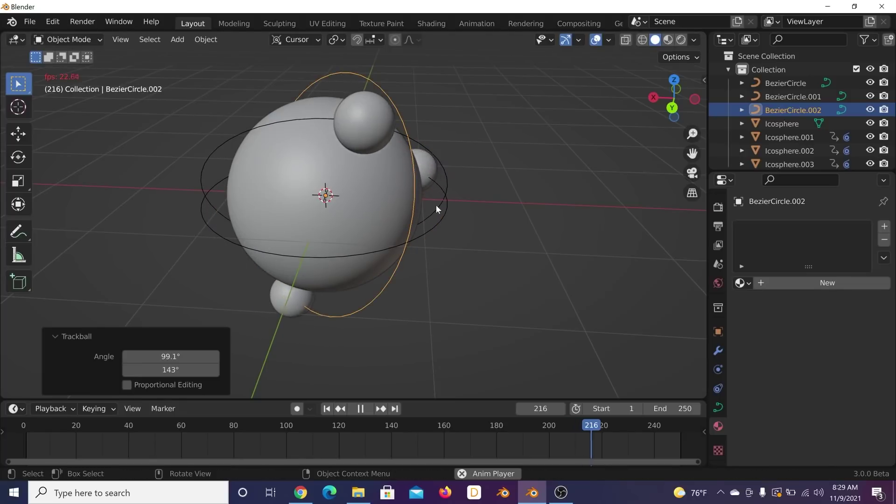
middle_drag(372, 207, 324, 200)
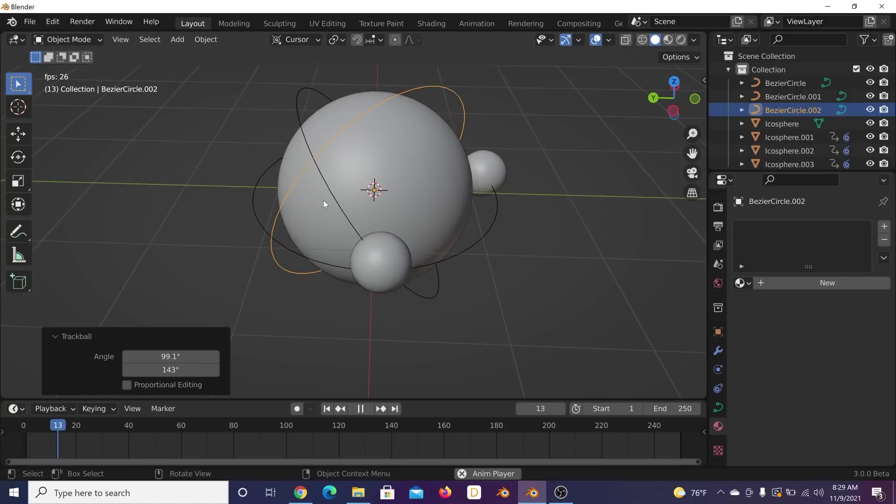
key(space)
middle_drag(460, 173, 428, 163)
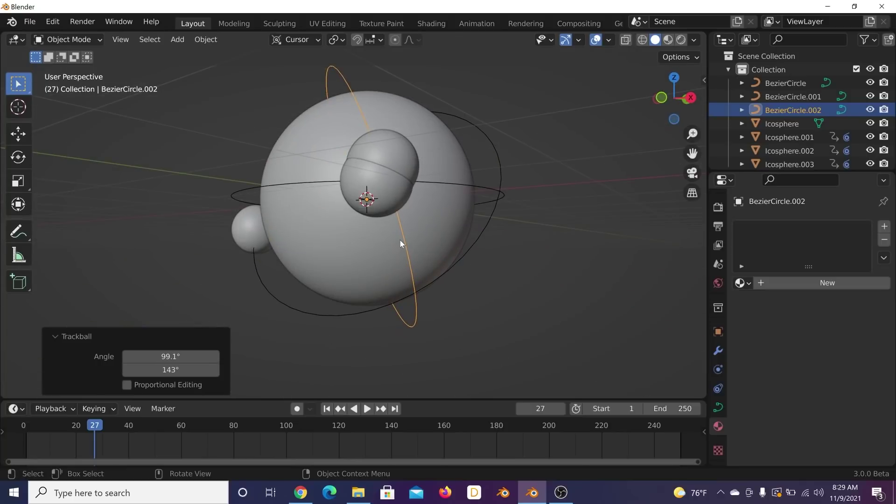
key(r)
key(r)
click(410, 228)
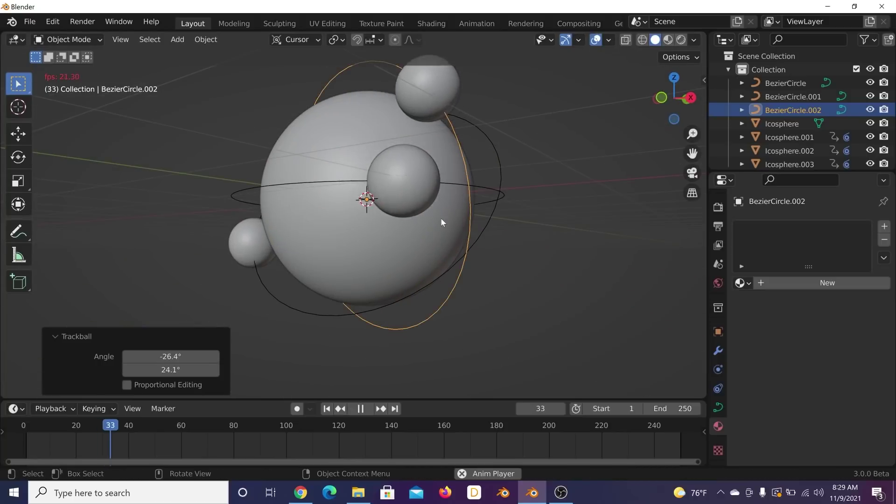
Step: Duplicate the original horizontal Bezier circle and its small icosphere in place
middle_drag(437, 217, 264, 278)
click(266, 256)
click(224, 232)
shift+click(254, 256)
key(shift+d)
right_click(388, 273)
Step: Select the new fourth Bezier circle and trackball-rotate it by about -21.8° and 141°
click(370, 267)
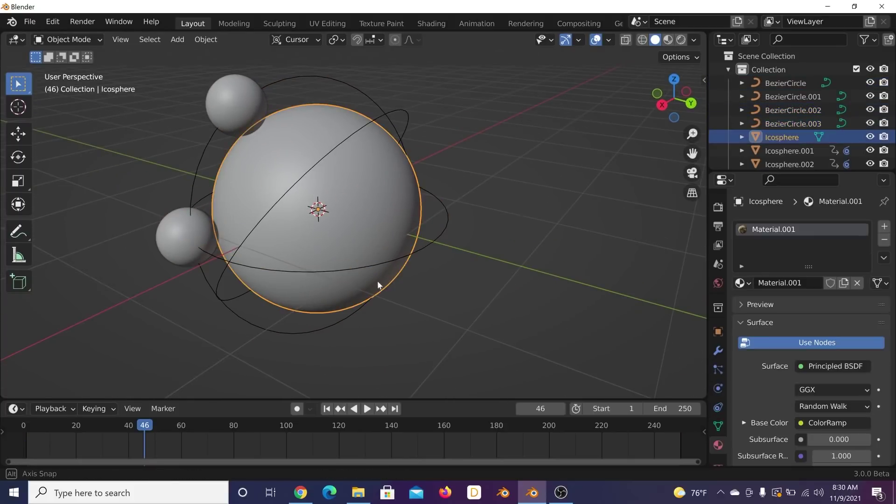
middle_drag(377, 281, 235, 245)
click(225, 249)
click(225, 251)
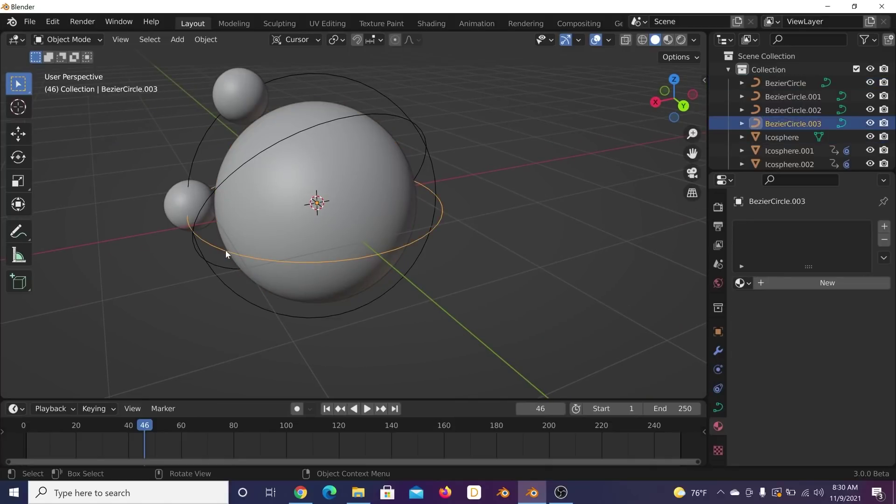
key(r)
key(r)
click(283, 238)
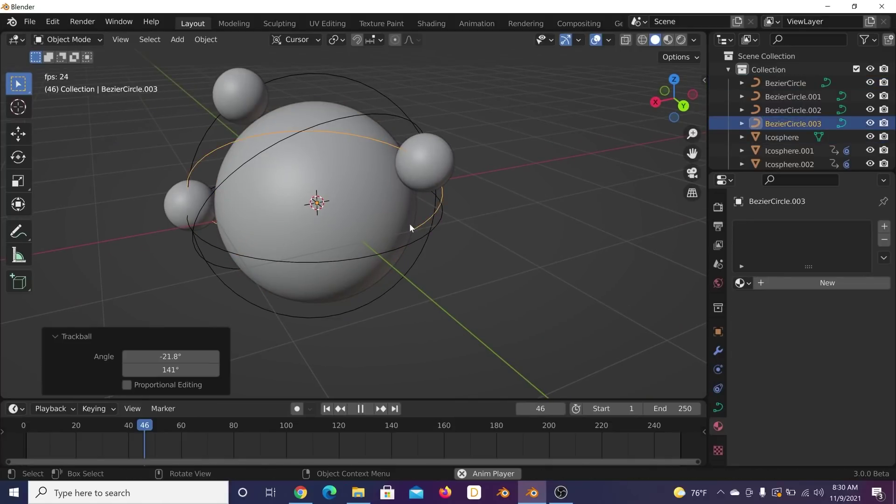
Step: Trackball-rotate the fourth Bezier circle by about -167° and -15.5°
key(r)
key(r)
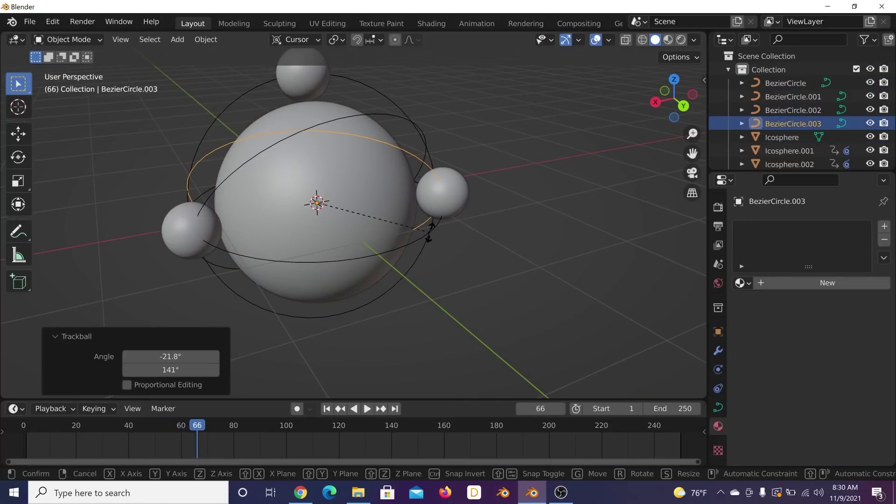
click(424, 166)
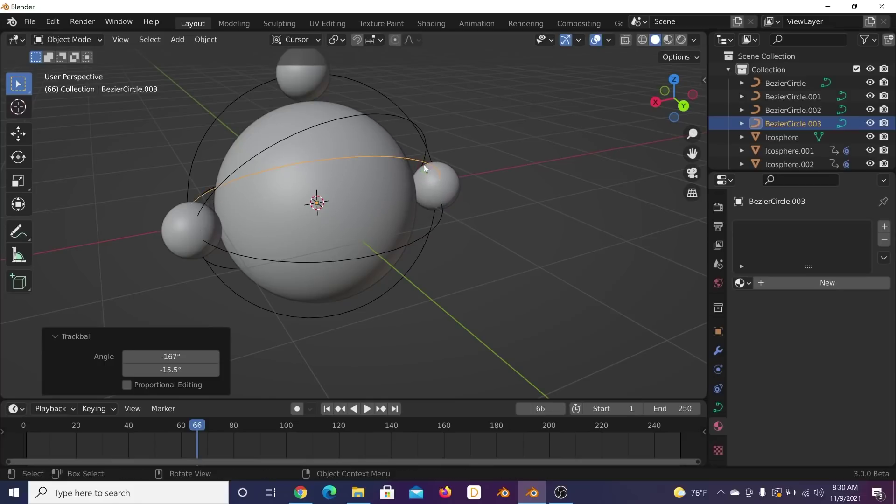
key(r)
Step: Adjust the fourth Bezier circle's tilt with Trackball, rotate it about 28.8° around the view axis, and play the animation
key(r)
key(Escape)
key(r)
key(r)
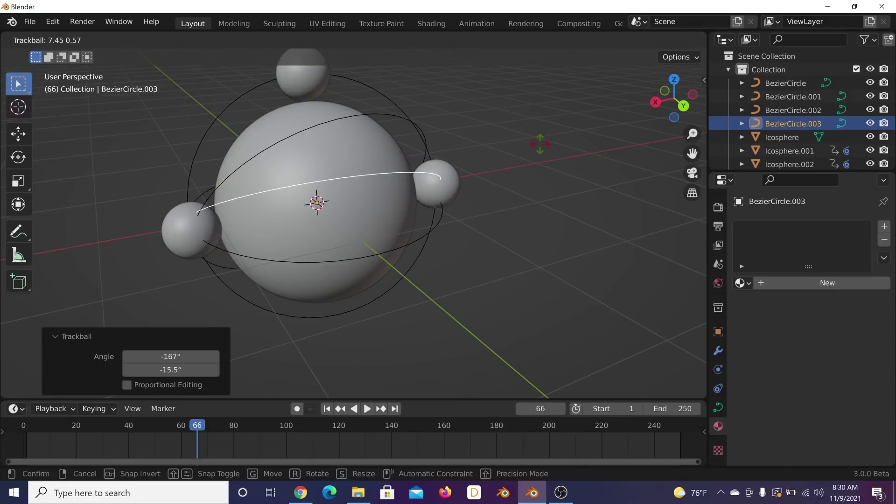
click(503, 127)
key(r)
click(474, 210)
key(space)
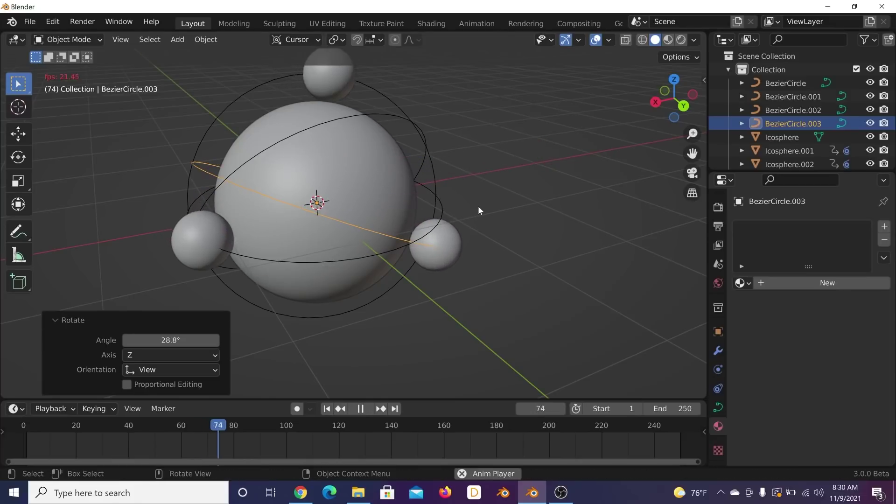
key(space)
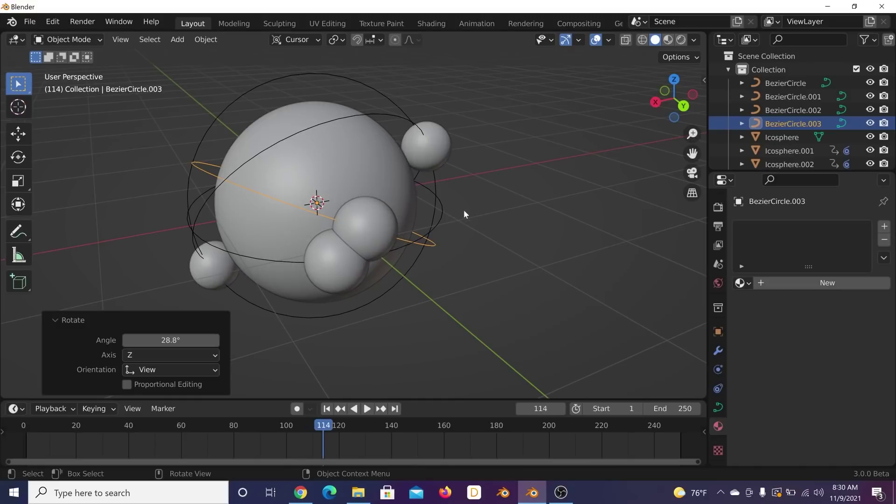
Step: Trackball-rotate the fourth Bezier circle by about -15.5° and -2.29°, and check the orbit in playback
key(r)
key(r)
click(444, 212)
key(space)
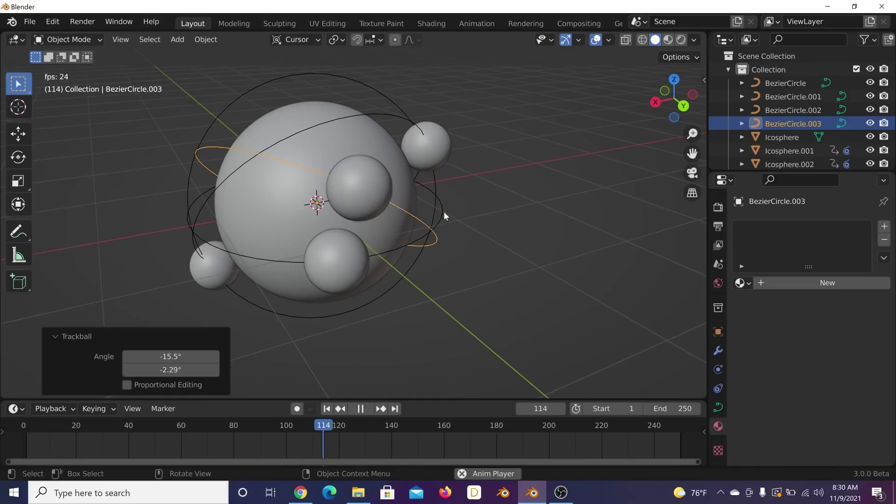
key(space)
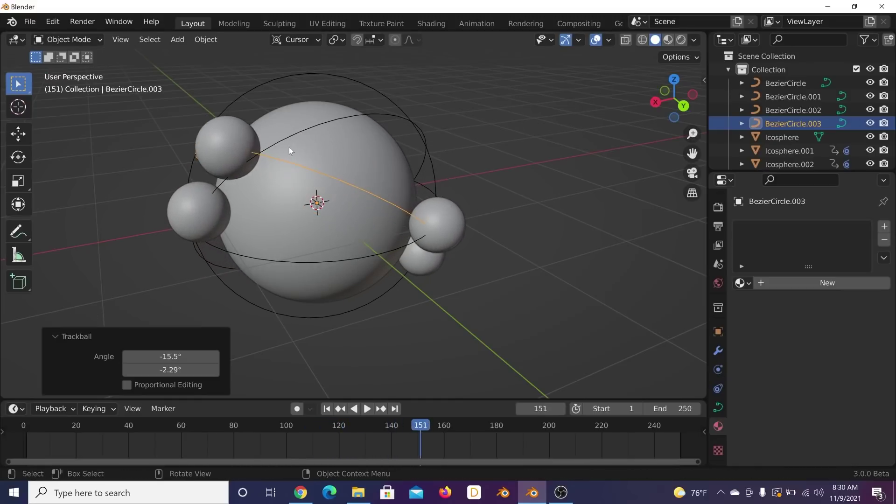
Step: Trackball-rotate the fourth Bezier circle by about -5.16° and 15.5°, and start playback
key(r)
key(r)
click(296, 141)
key(space)
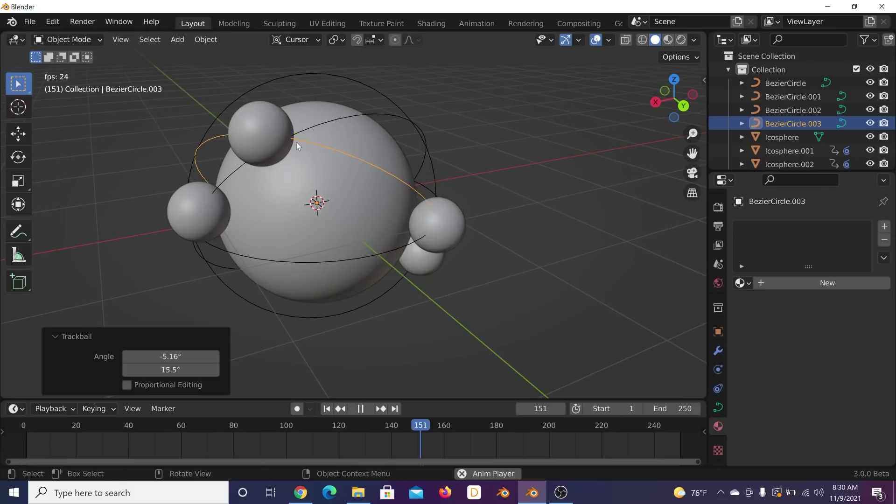
Step: Fine-tune the fourth Bezier circle's tilt with one more Trackball rotation and a rotation around the view axis
key(r)
key(r)
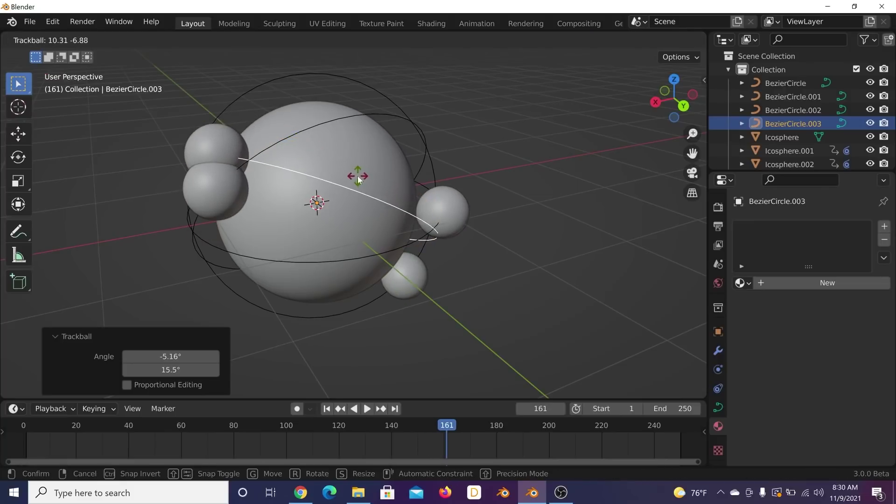
click(358, 173)
key(r)
click(365, 192)
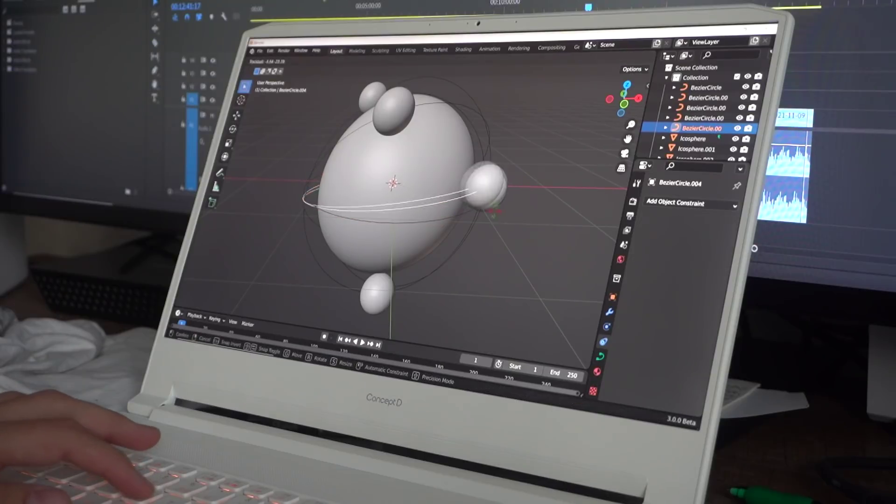
click(465, 209)
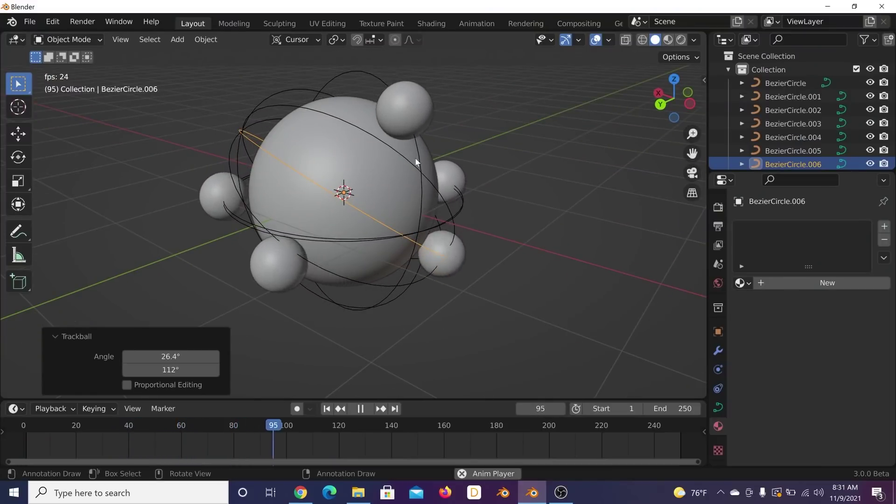
Step: Try to trackball-rotate BezierCircle.004 together with its small icosphere by about -16.6° and 22.3°
key(space)
middle_drag(382, 162, 265, 184)
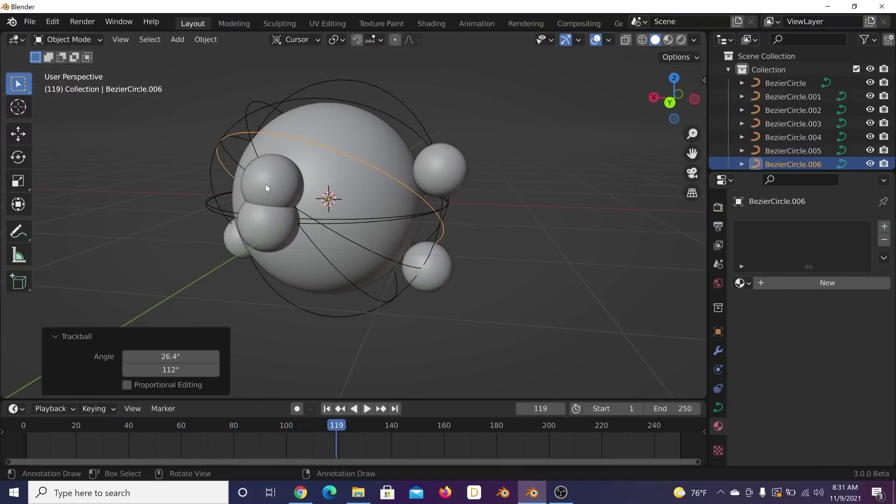
click(265, 175)
click(256, 171)
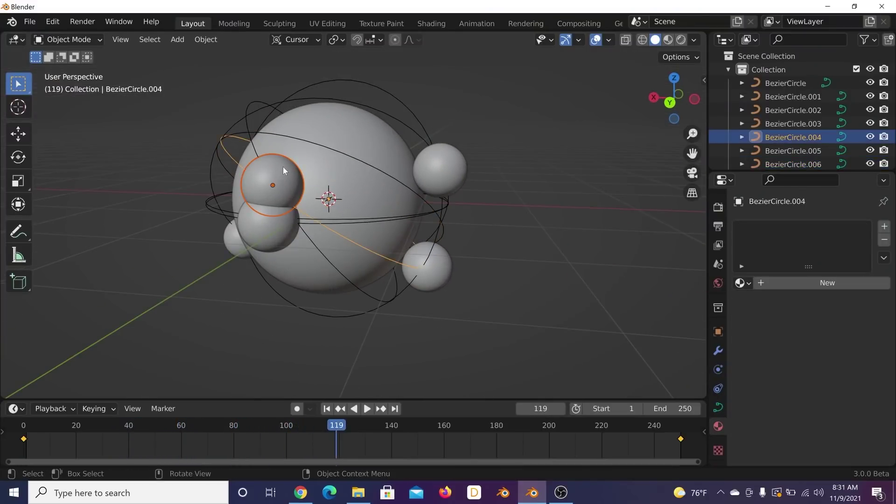
key(r)
key(r)
click(293, 161)
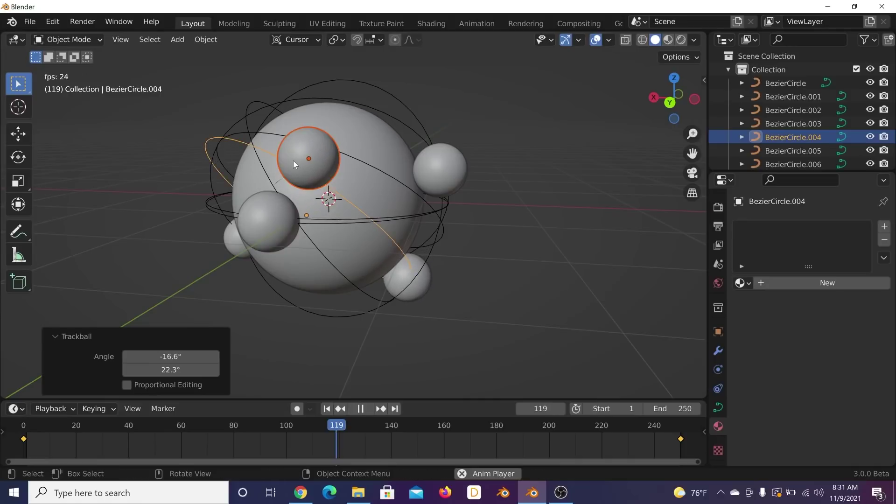
key(space)
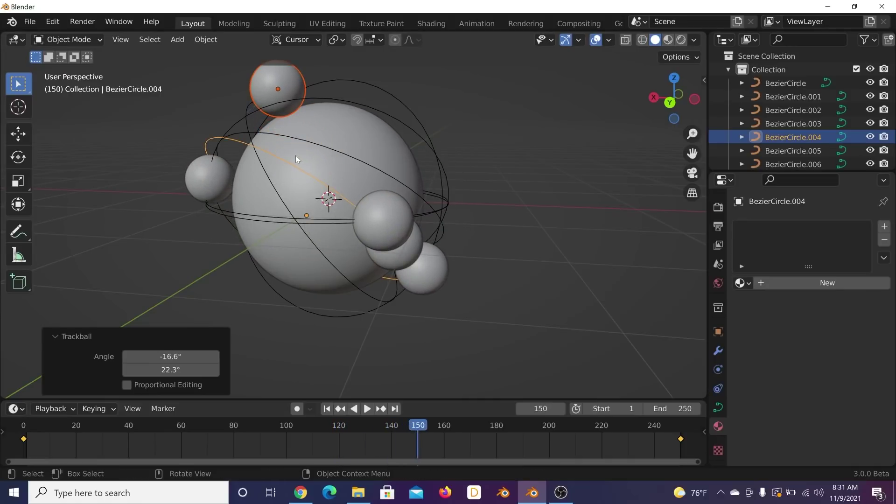
Step: Undo the last rotation and the selection of BezierCircle.004 and its icosphere
key(ctrl+z)
key(ctrl+z)
key(ctrl+z)
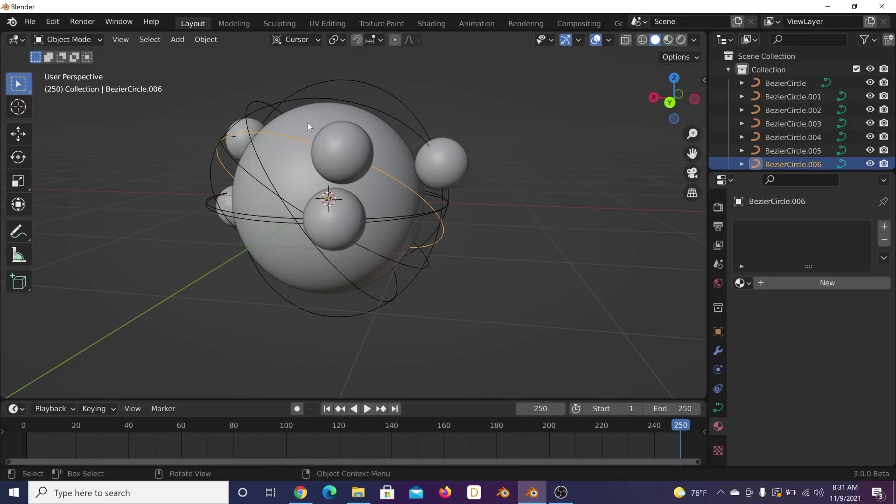
Step: Play the animation and examine all the orbits around the large icosphere from another angle
key(space)
key(space)
middle_drag(397, 142, 621, 54)
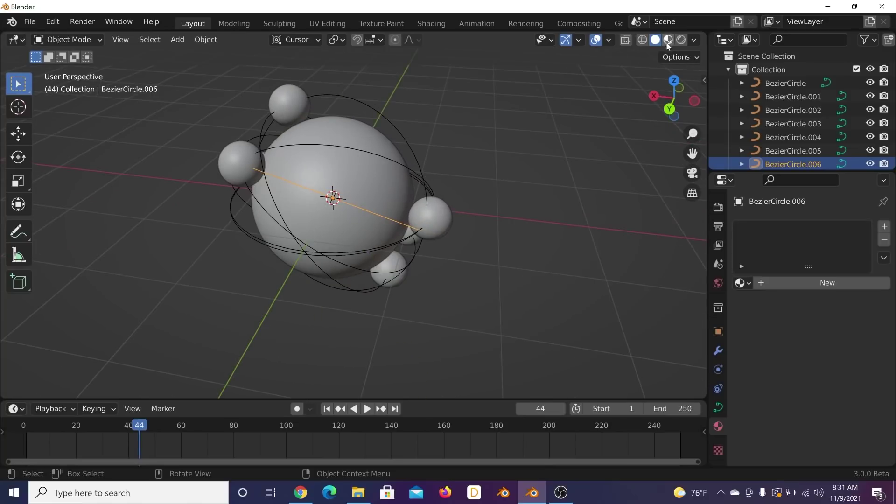
Step: Add a mesh plane at the center of the large icosphere
key(shift+a)
mouse_move(438, 124)
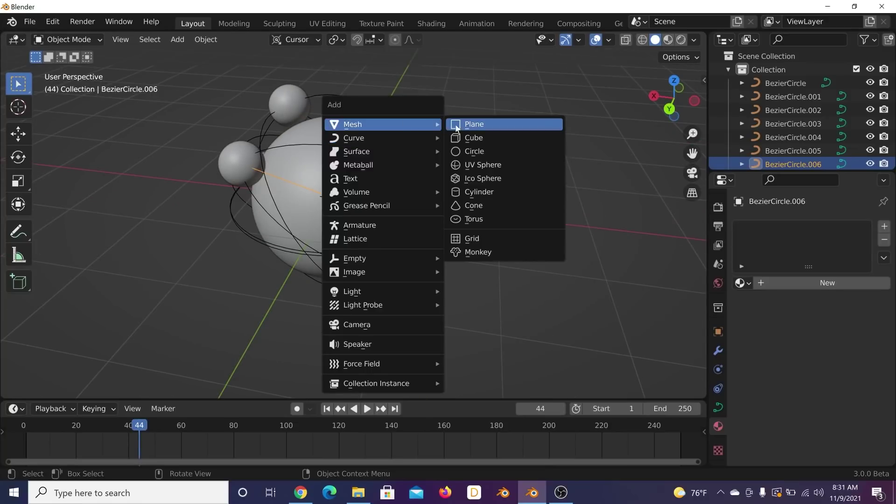
click(478, 127)
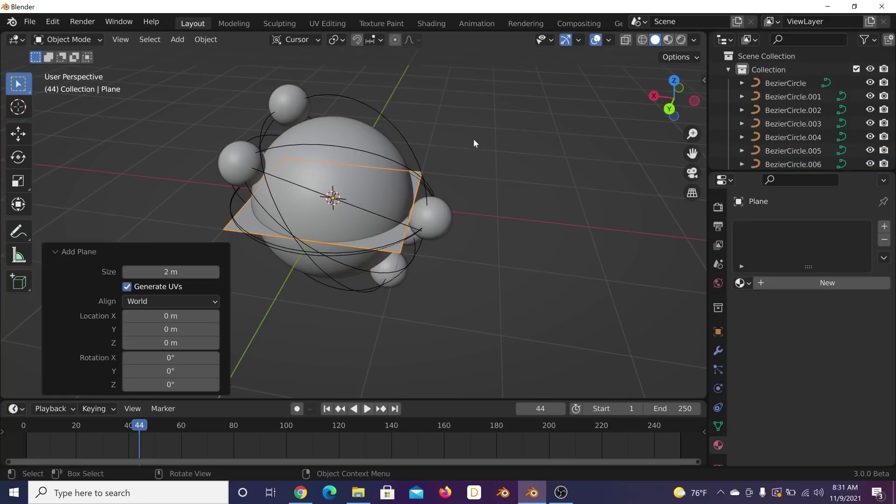
key(s)
key(0)
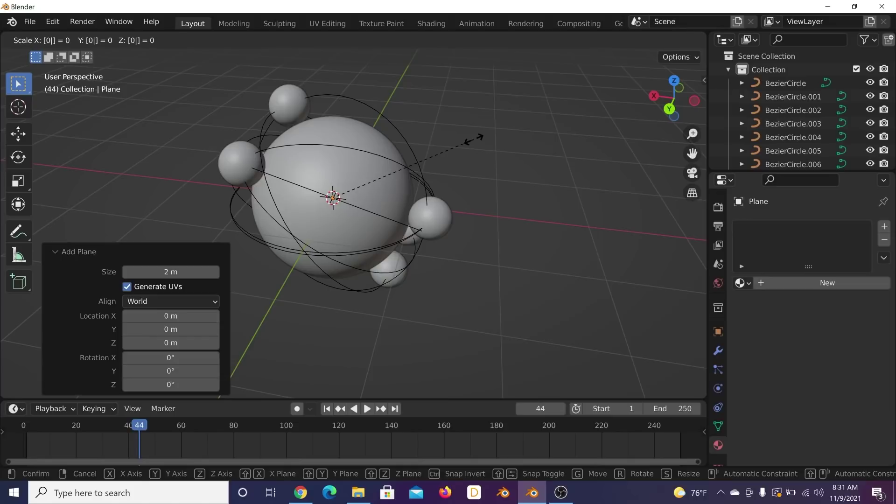
key(Escape)
Step: Scale the new plane uniformly by a factor of 5
key(s)
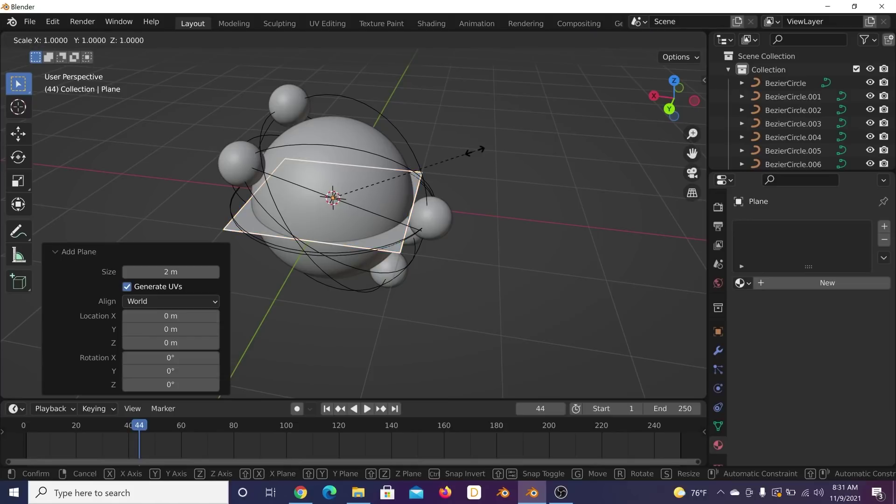
key(5)
key(Return)
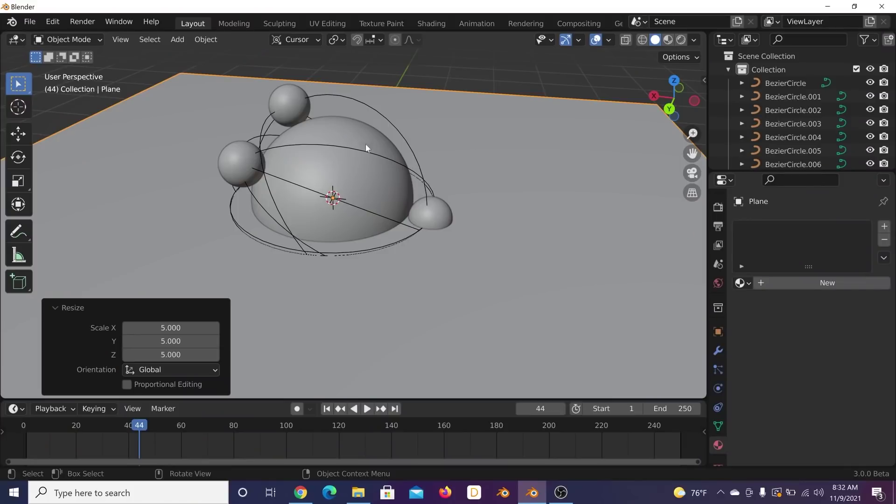
Step: Lower the plane about 1.65 m along the Z axis so it lies beneath the icospheres and their orbits
click(18, 135)
scroll(402, 187, down, 3)
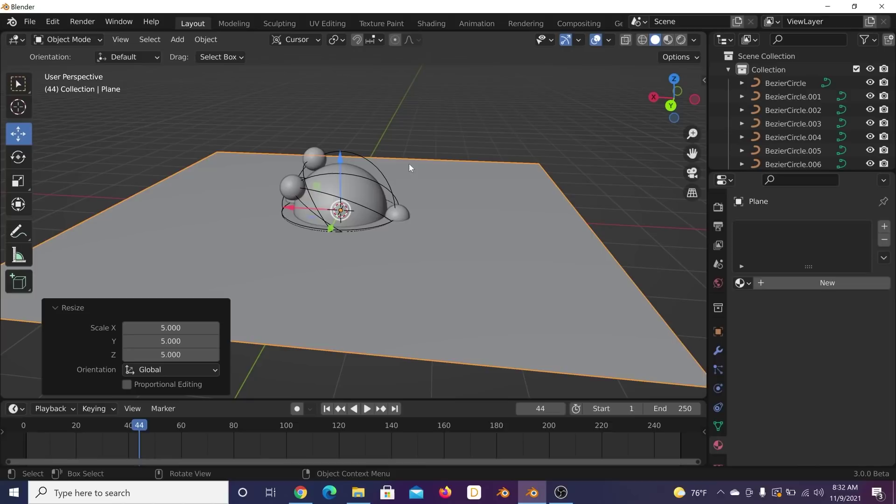
drag(340, 160, 351, 230)
middle_drag(429, 217, 428, 213)
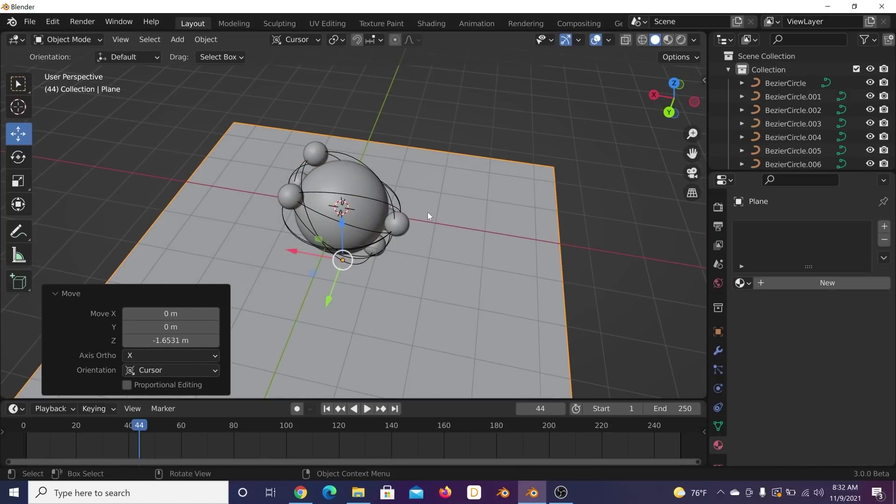
Step: Enlarge the ground plane uniformly by a further factor of about 1.47
key(s)
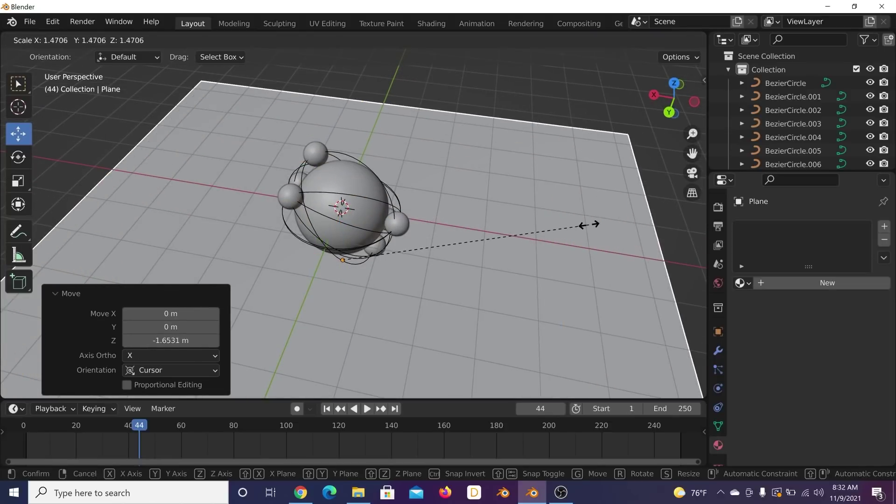
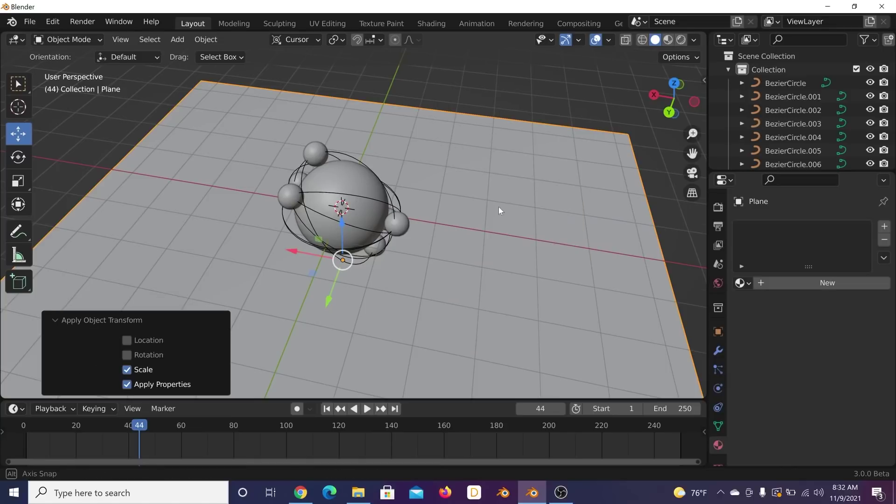
Step: Subdivide the ground plane's mesh with 100 cuts and return to object mode
key(Tab)
right_click(498, 181)
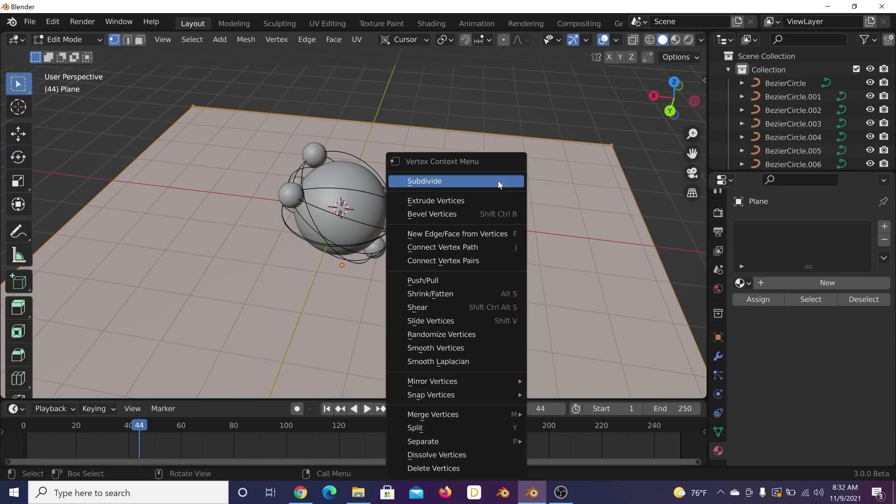
click(497, 181)
click(190, 292)
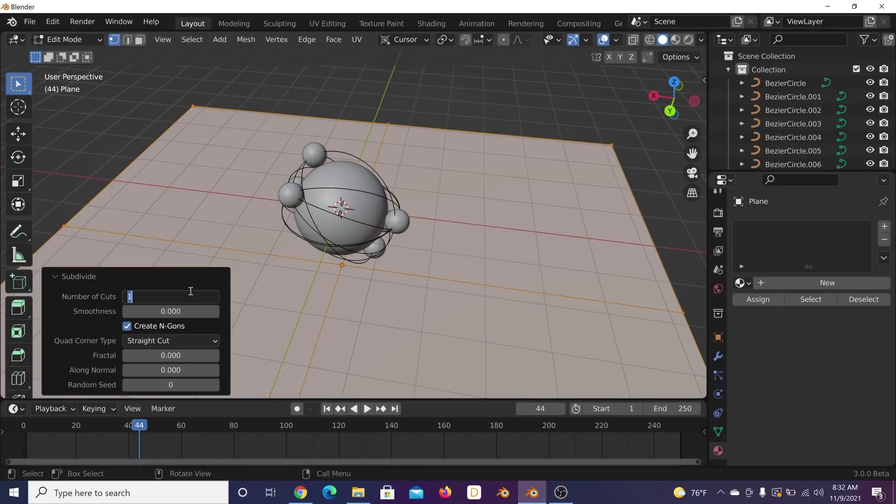
text(100)
key(Return)
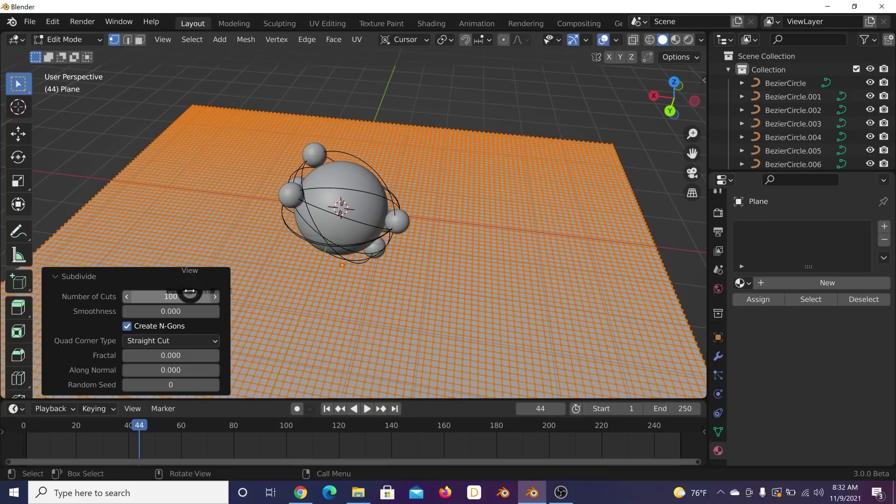
key(grave)
key(Tab)
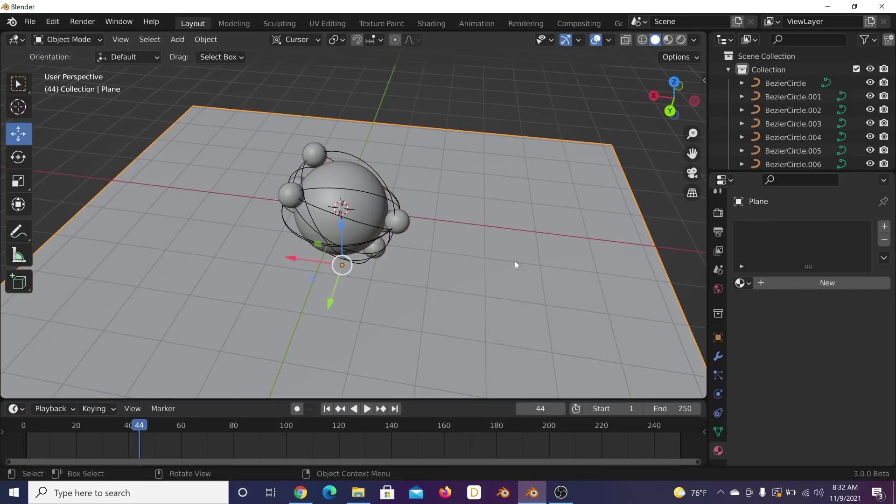
Step: Add a Displace modifier to the ground plane with a new texture of type Clouds
click(718, 356)
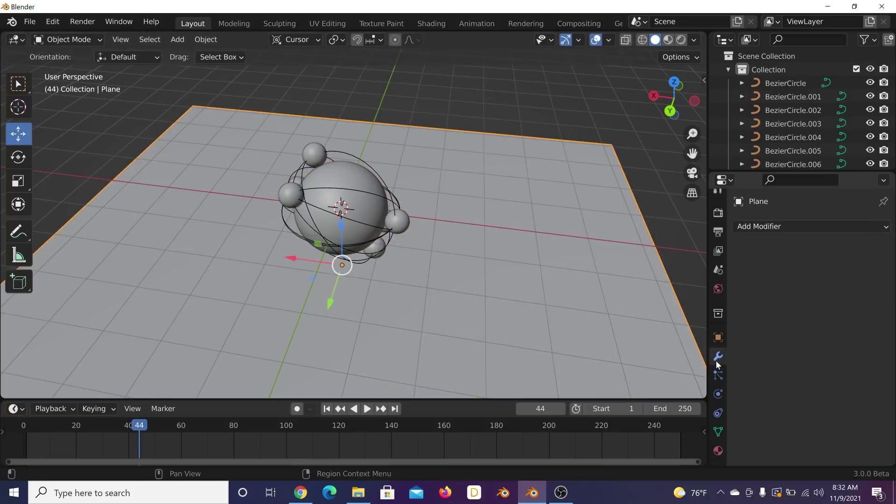
click(751, 229)
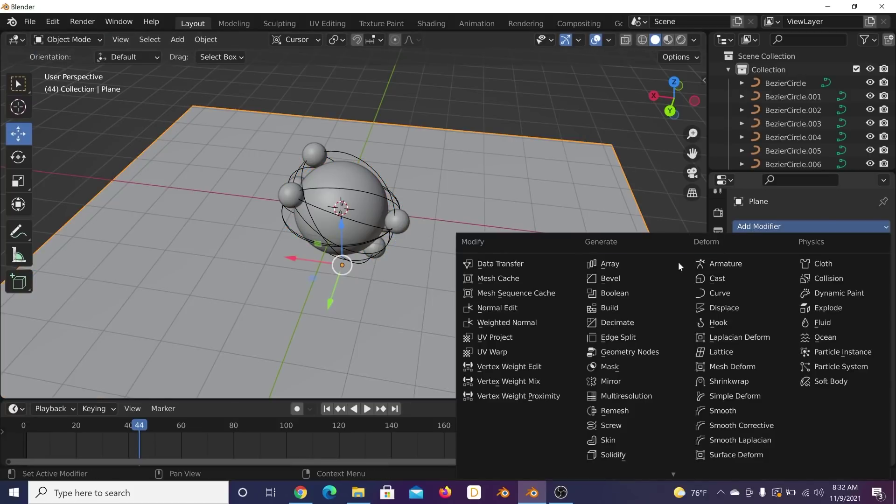
click(725, 308)
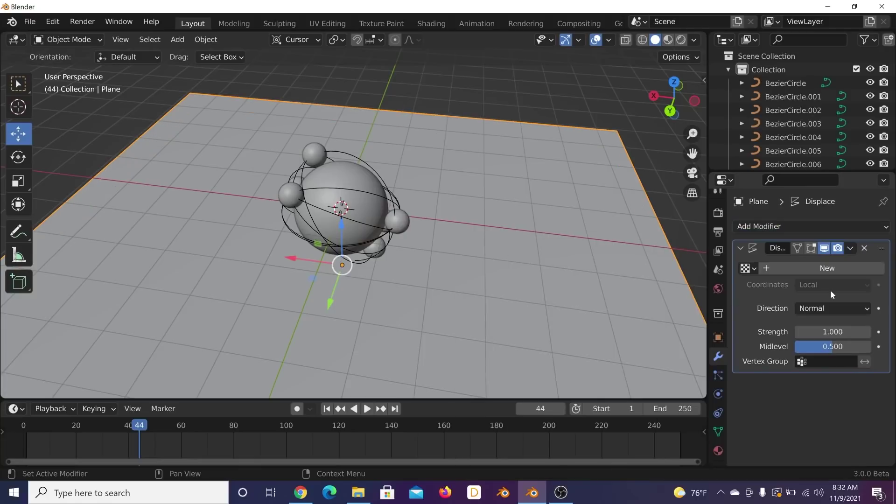
click(831, 273)
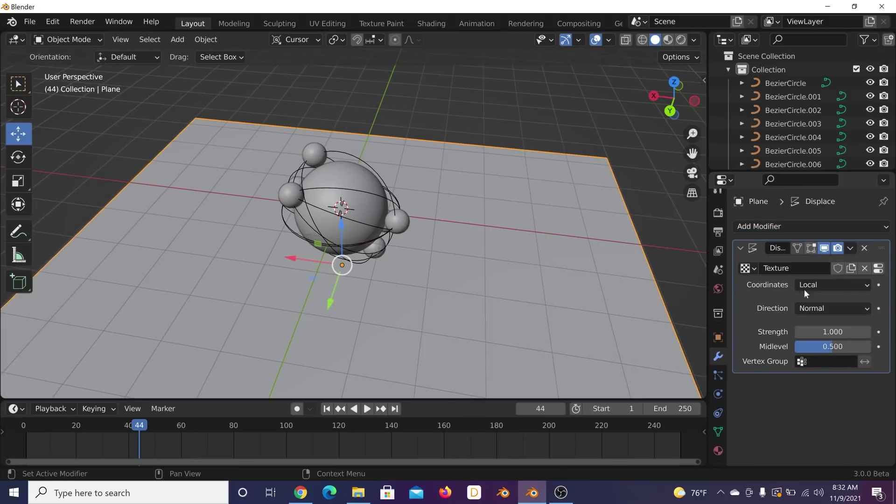
click(878, 268)
click(806, 269)
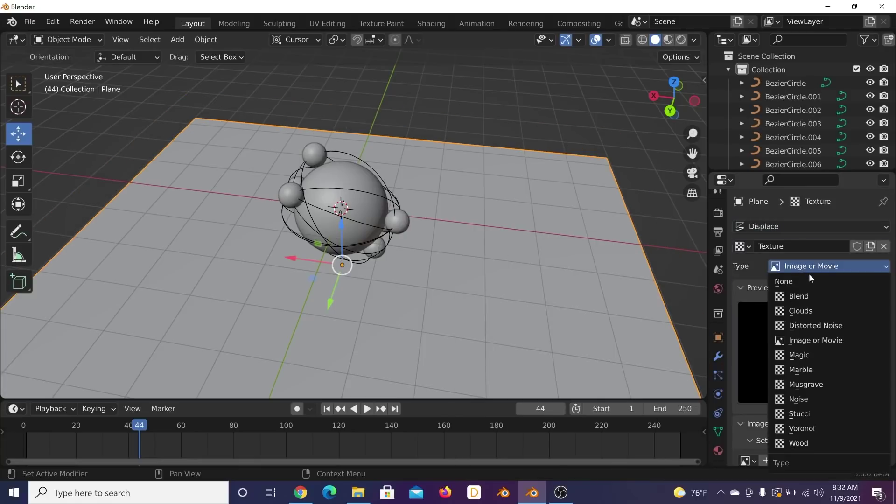
click(808, 310)
Step: Set the Clouds texture's size to 2.00 and depth to 0, and shade the ground plane smooth
scroll(805, 380, down, 5)
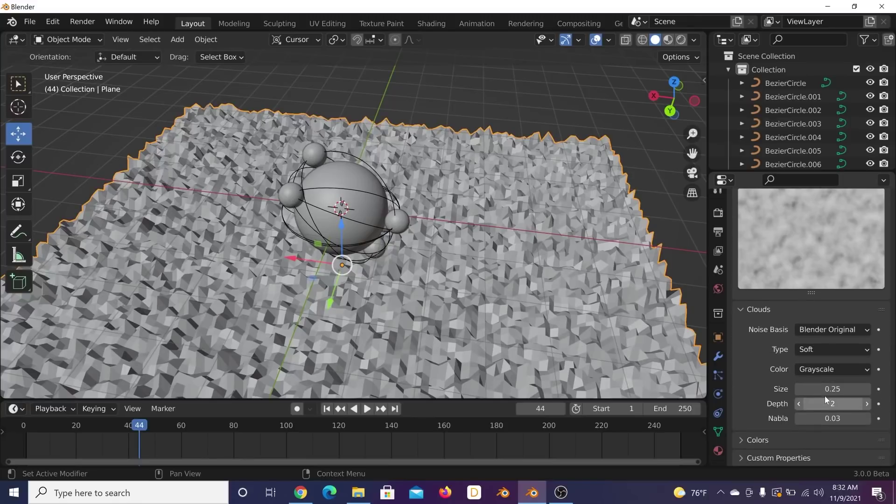
drag(825, 403, 869, 389)
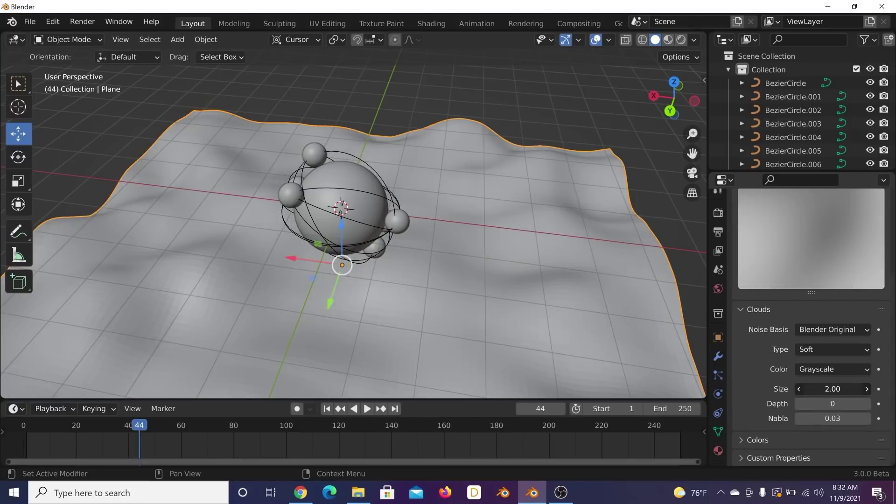
right_click(550, 286)
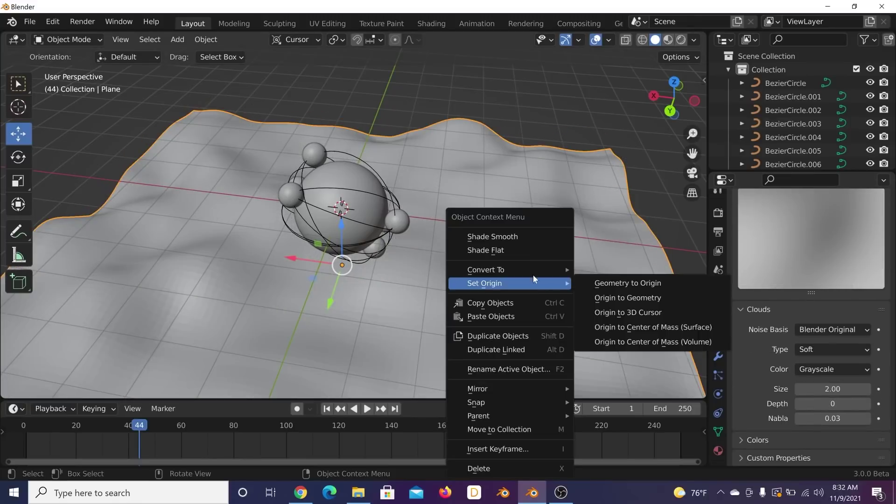
click(468, 228)
mouse_move(468, 227)
middle_down()
mouse_move(469, 257)
mouse_move(469, 237)
middle_up()
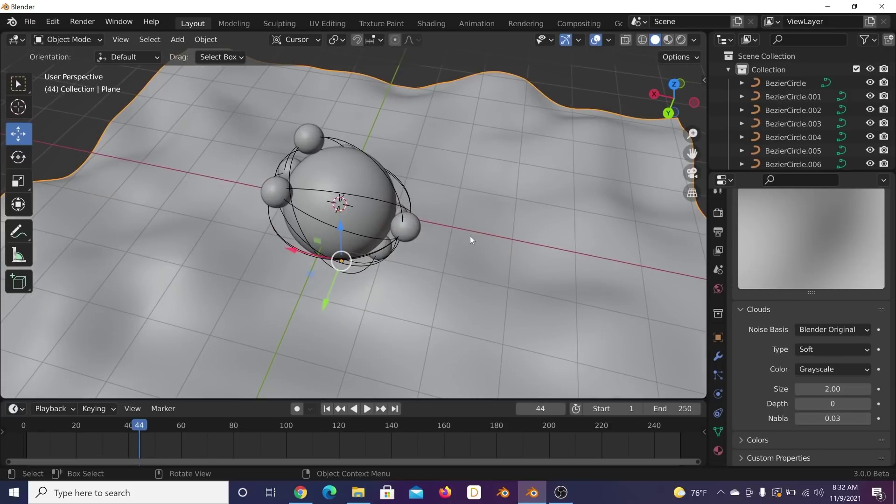
Step: Add a camera and align it to the current view of the icospheres
key(shift+a)
click(430, 402)
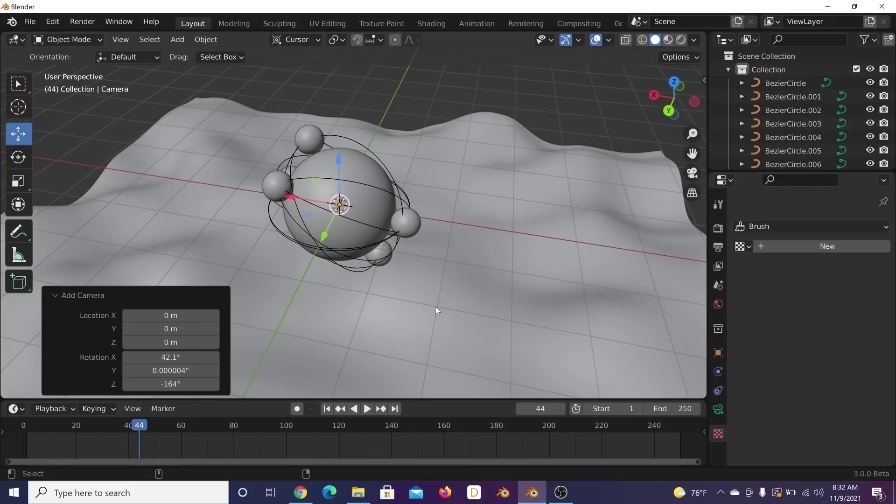
key(ctrl+alt+KP_0)
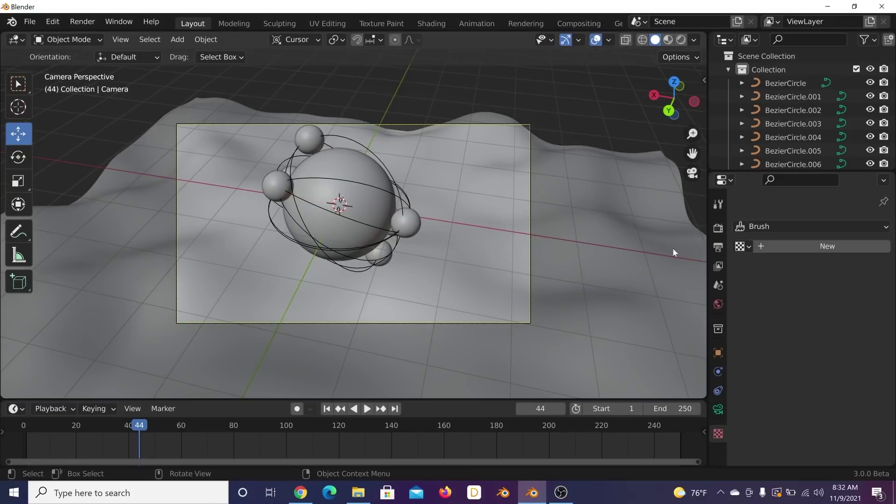
Step: Make the camera orthographic and shift it about 0.37 m to reframe the icospheres near the frame's vertical middle
click(717, 410)
click(824, 270)
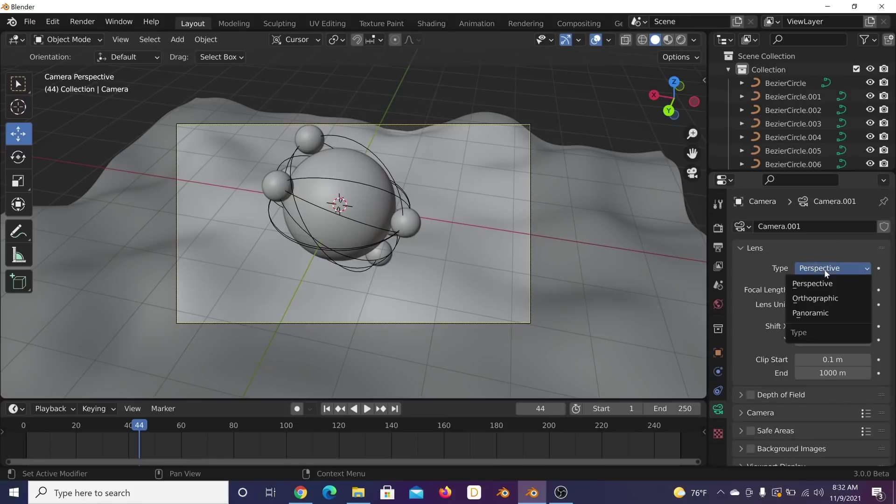
click(822, 301)
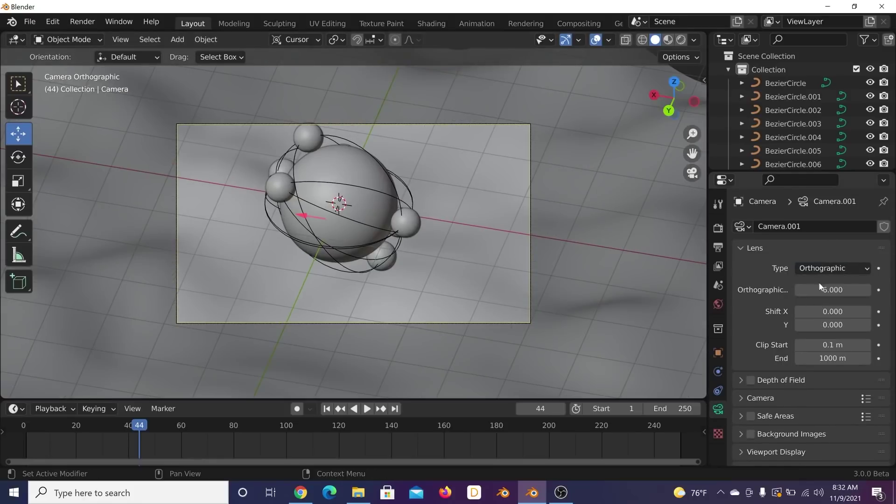
key(g)
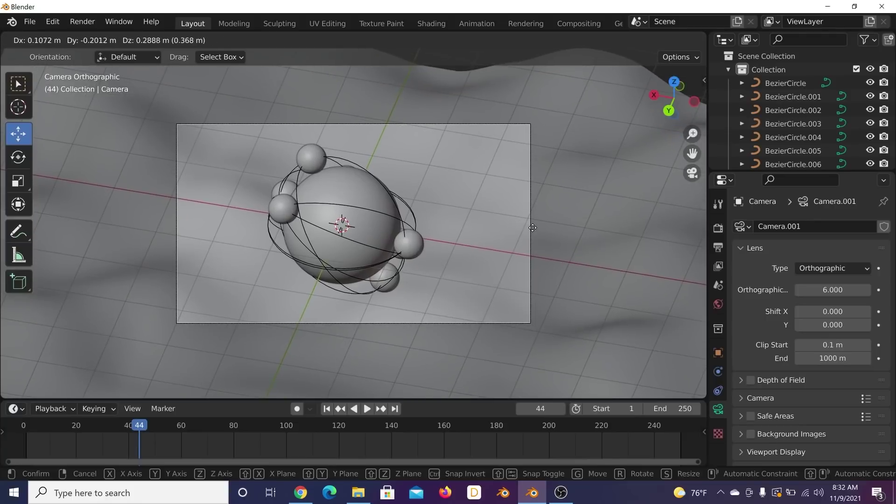
click(602, 181)
Step: Scale the displaced ground plane uniformly by a factor of about 0.697
click(631, 175)
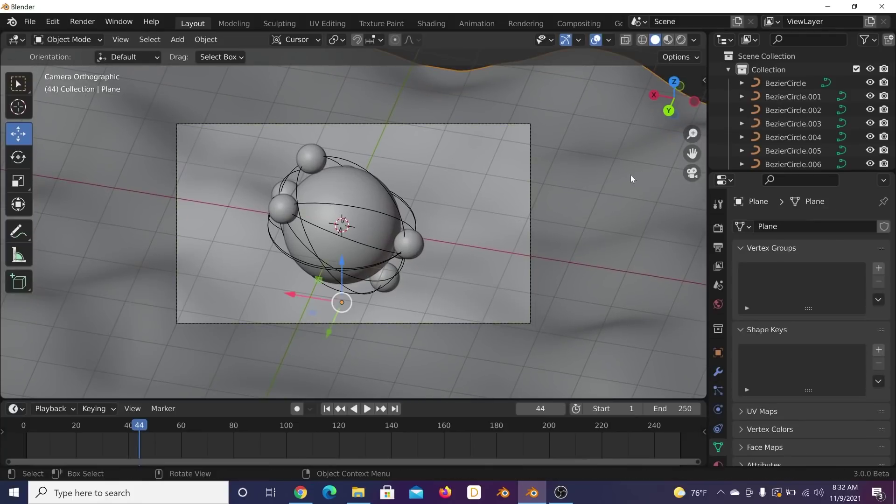
click(718, 371)
key(s)
click(506, 258)
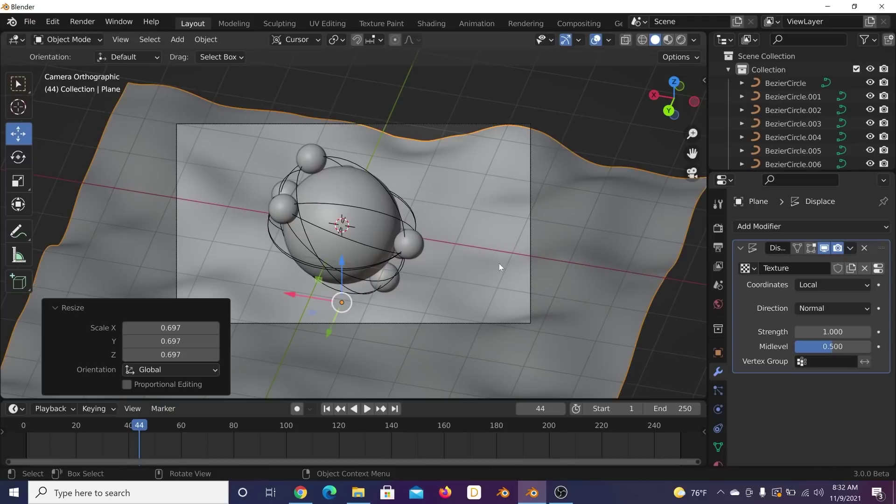
Step: Reposition the ground plane to fill the camera frame, finishing with a move of about -0.46 m along Z
key(g)
click(478, 223)
key(g)
click(468, 243)
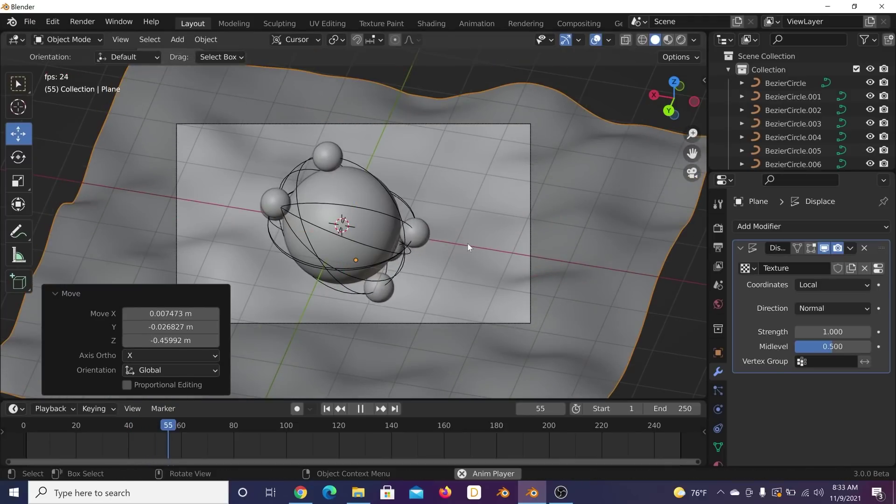
Step: Set the render engine to Cycles with GPU Compute as the device
click(718, 228)
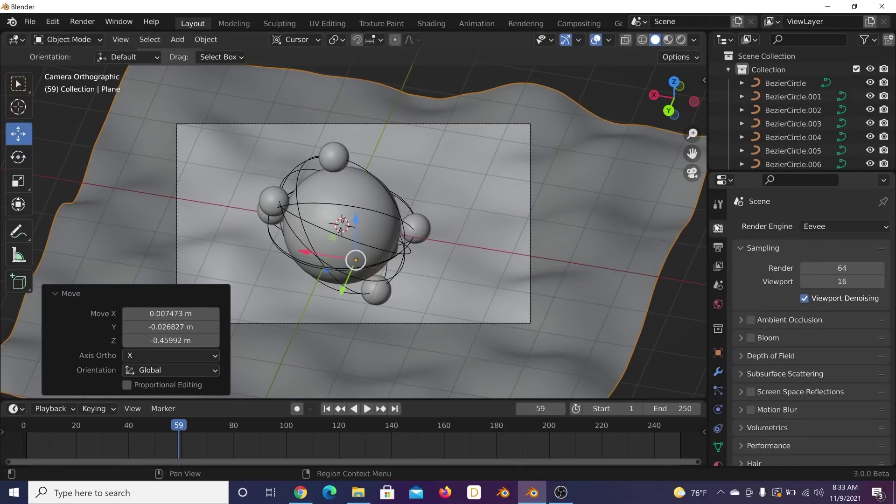
click(825, 227)
click(824, 276)
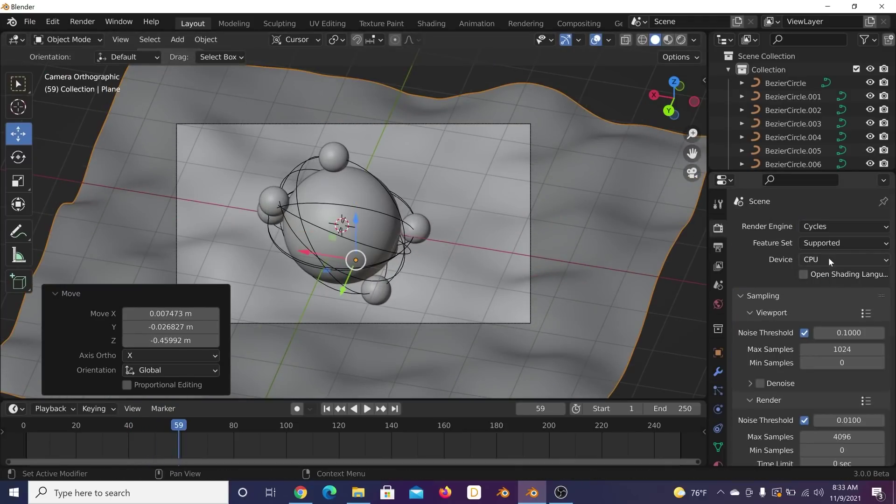
click(828, 258)
click(829, 289)
Step: Check the OptiX entry and its devices among the Cycles render devices in the system preferences
click(53, 22)
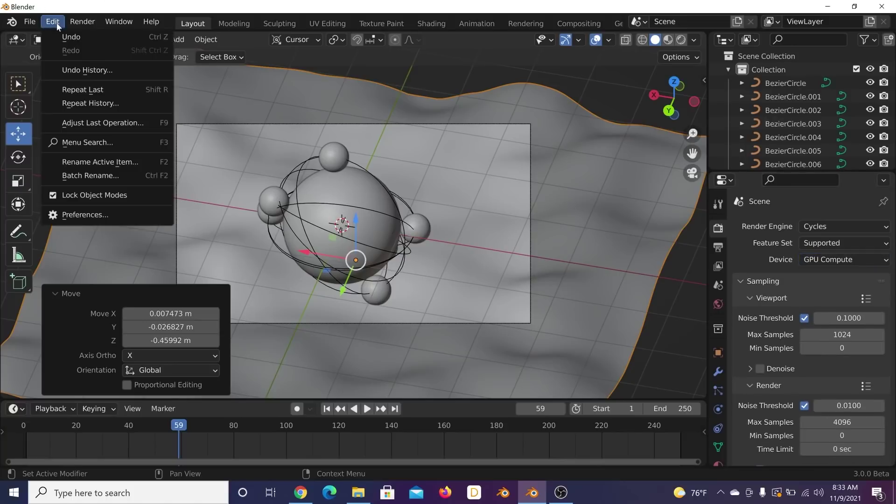
click(104, 211)
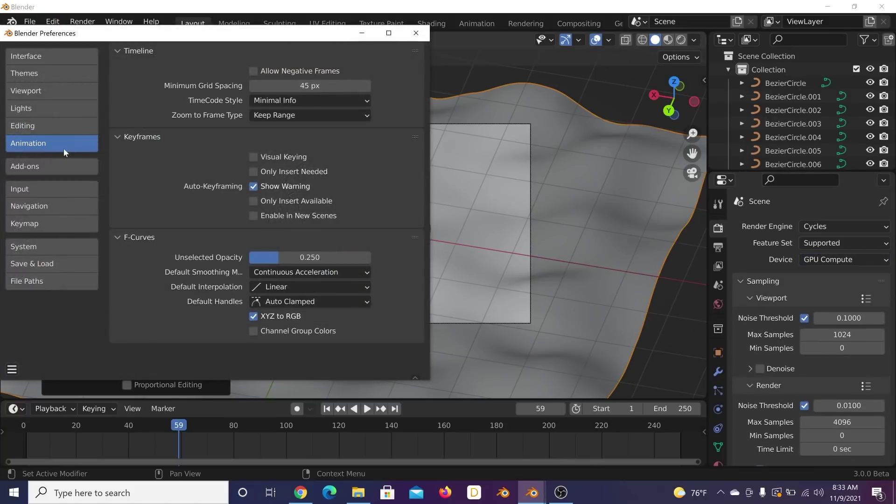
click(45, 244)
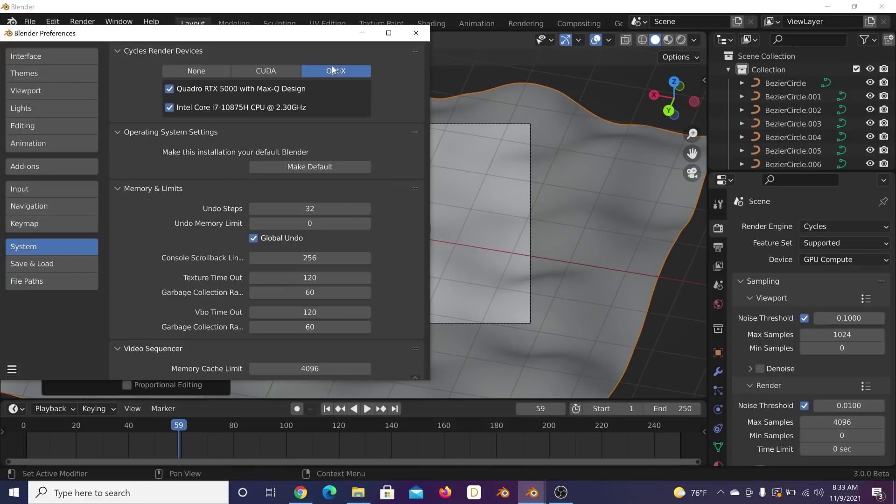
click(415, 33)
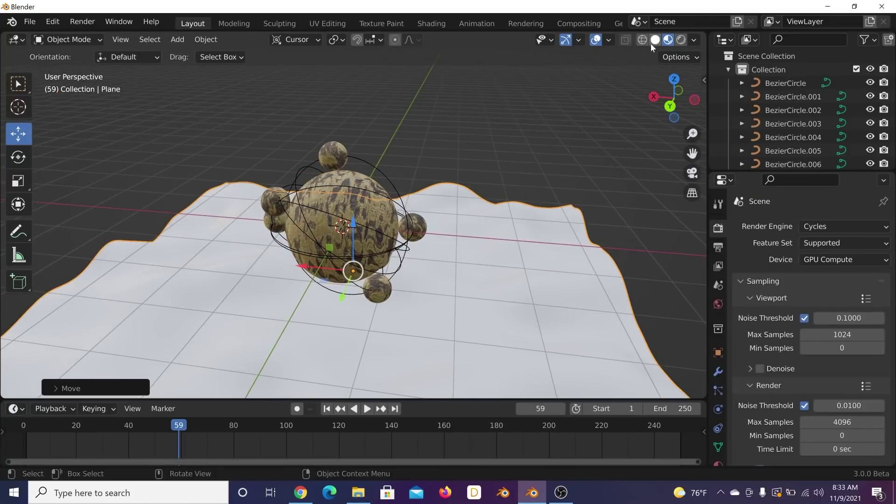
Step: Switch the material preview to the scene's own lighting in place of the HDRI
click(694, 40)
click(617, 104)
mouse_move(401, 224)
middle_down()
mouse_move(407, 233)
mouse_move(421, 205)
mouse_move(394, 264)
middle_up()
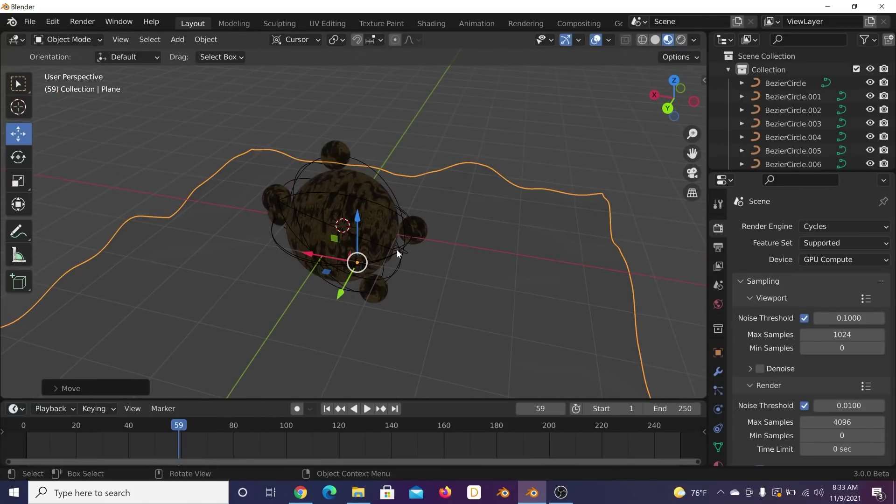
key(KP_0)
middle_drag(413, 249, 411, 218)
Step: Add an area light and move it up and away to one side of the icospheres
key(shift+a)
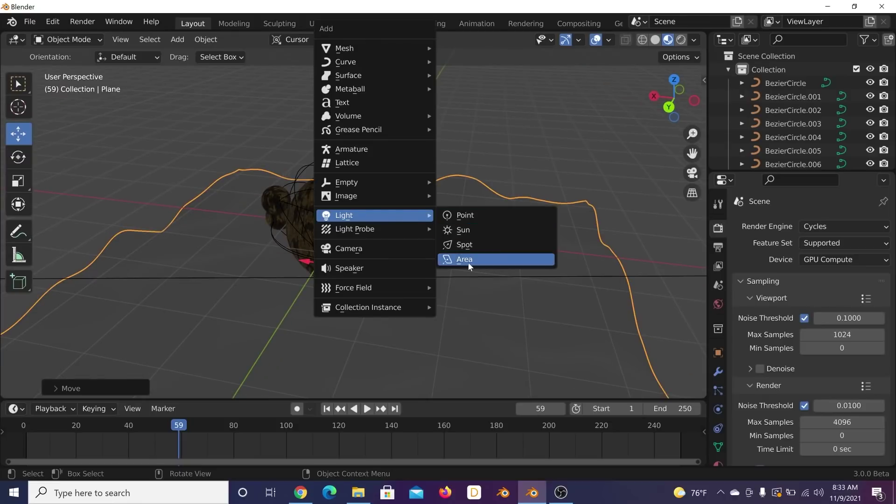
click(470, 262)
middle_drag(469, 259, 465, 276)
key(g)
click(160, 152)
Step: Move and freely rotate the area light so that it aims at the icospheres
middle_drag(208, 181, 396, 230)
scroll(390, 230, down, 3)
key(g)
key(r)
key(r)
click(392, 249)
key(g)
click(393, 220)
key(r)
key(r)
click(395, 220)
Step: Scale the area light up until it is larger than the main icosphere
key(s)
click(505, 241)
middle_drag(504, 241, 395, 243)
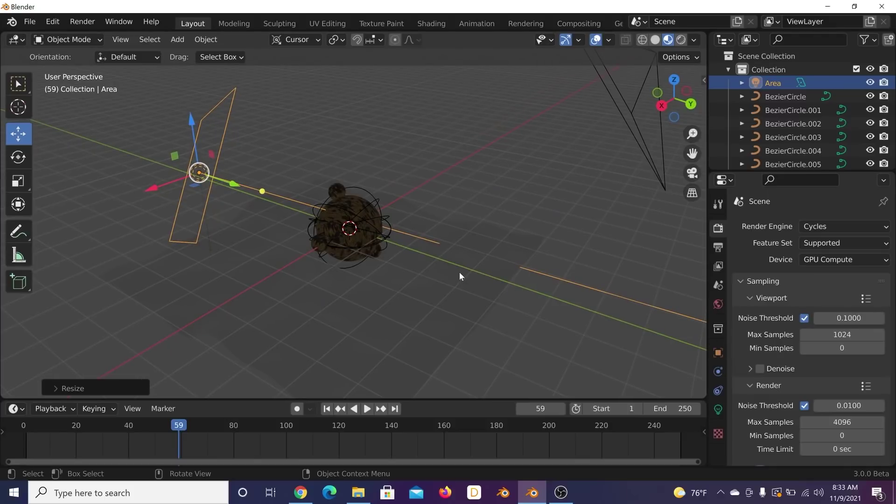
Step: Adjust the enlarged area light's position beside the icospheres and tilt it with a trackball rotation to re-aim it at them
key(g)
click(349, 266)
middle_drag(349, 266, 419, 253)
key(g)
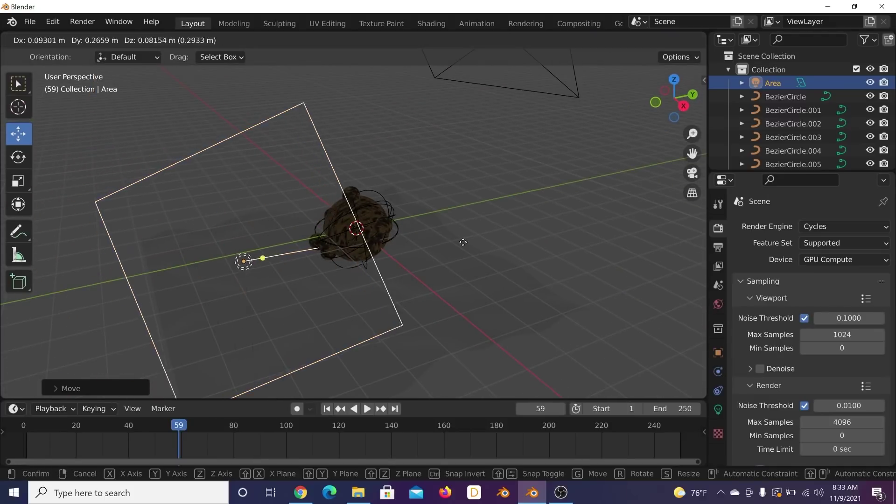
click(486, 245)
key(r)
key(r)
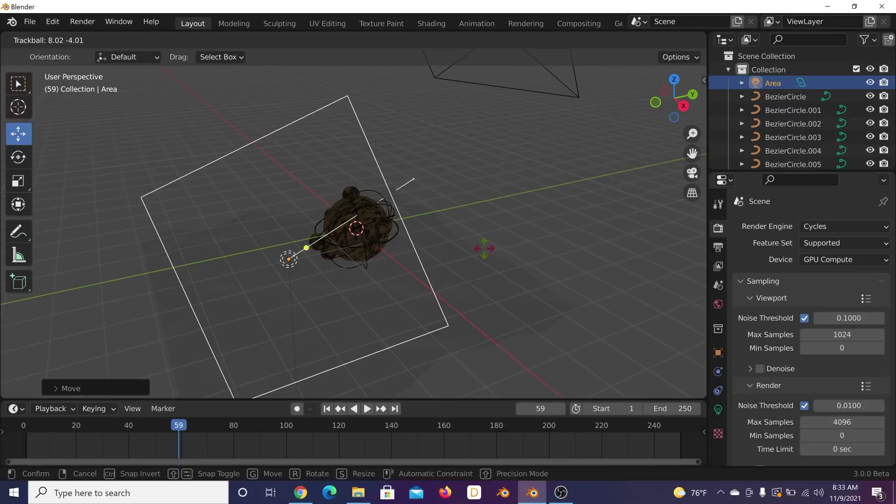
click(484, 248)
Step: Set the area light's power to 800 W
click(718, 409)
click(829, 317)
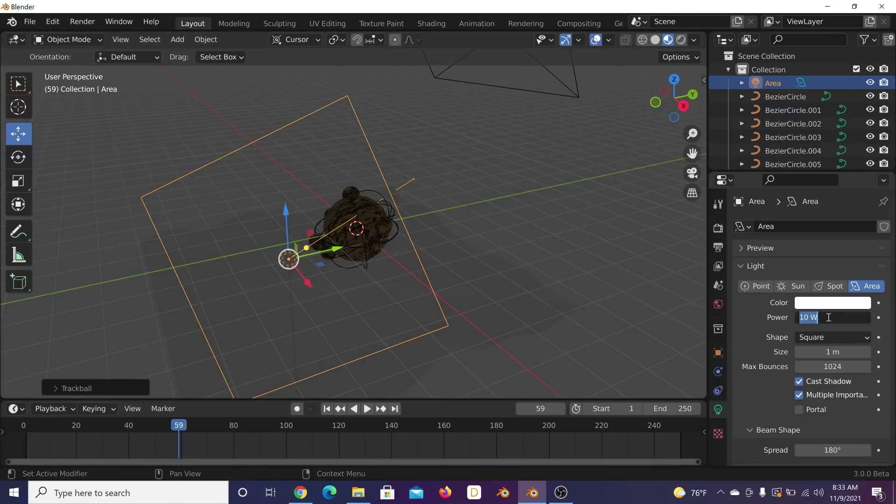
text(80)
key(Return)
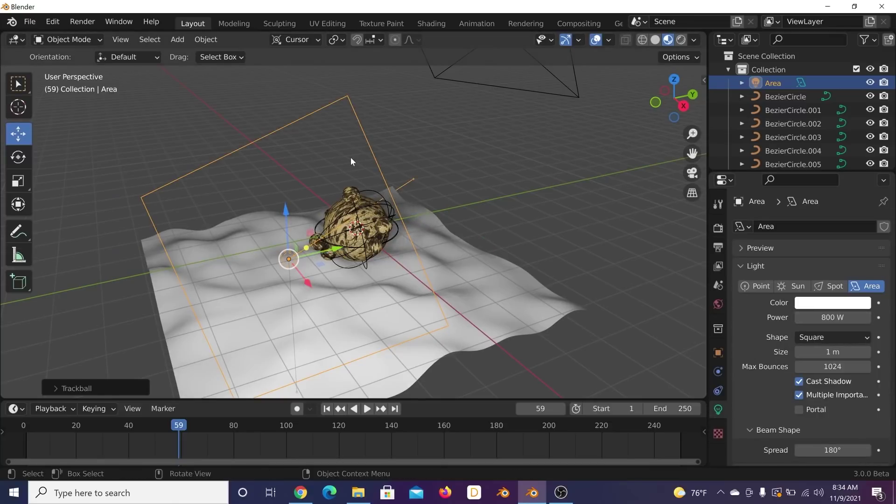
Step: Set the area light's shape to Disk
key(KP_0)
key(KP_0)
middle_drag(391, 228, 477, 260)
click(810, 338)
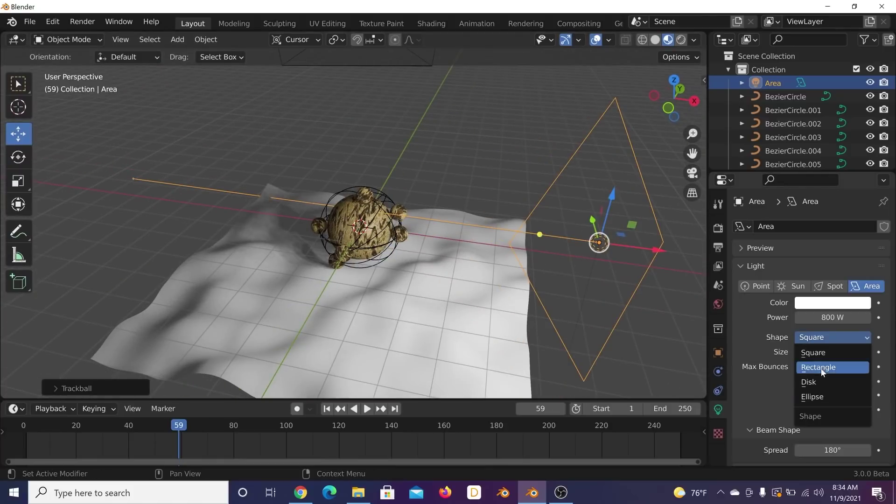
click(809, 381)
Step: Duplicate the disk area light and move the copy to a second position beside the icospheres
mouse_move(536, 290)
middle_down()
mouse_move(510, 280)
mouse_move(509, 326)
mouse_move(509, 300)
mouse_move(538, 297)
middle_up()
key(shift+d)
click(196, 262)
middle_drag(196, 262, 436, 265)
key(g)
click(396, 283)
Step: Tilt the duplicated area light with trackball rotations and adjust its position so that it aims at the icospheres
key(r)
key(r)
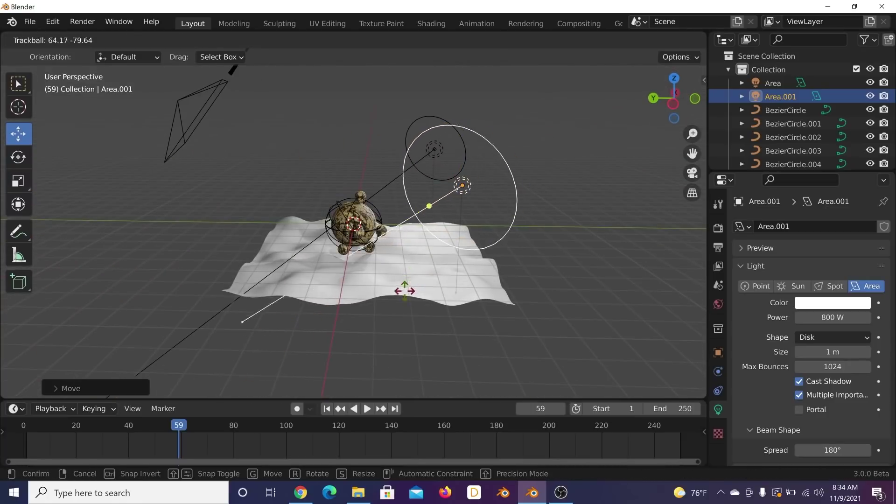
click(406, 296)
key(g)
key(r)
key(r)
click(406, 304)
Step: Preview the lit scene through the camera in rendered shading, then return to solid shading
key(KP_0)
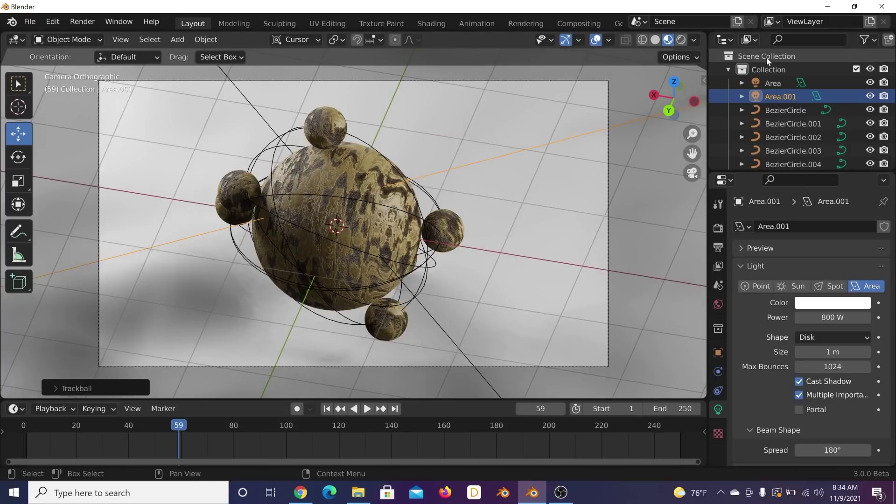
click(681, 41)
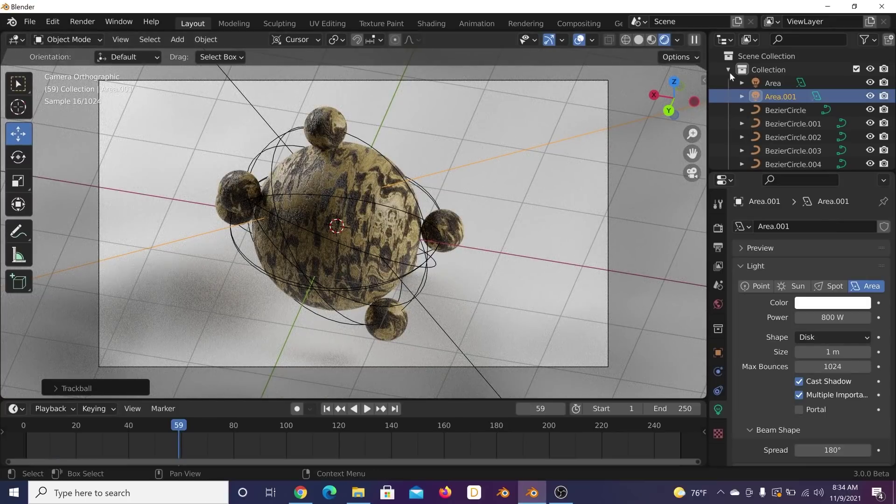
key(z)
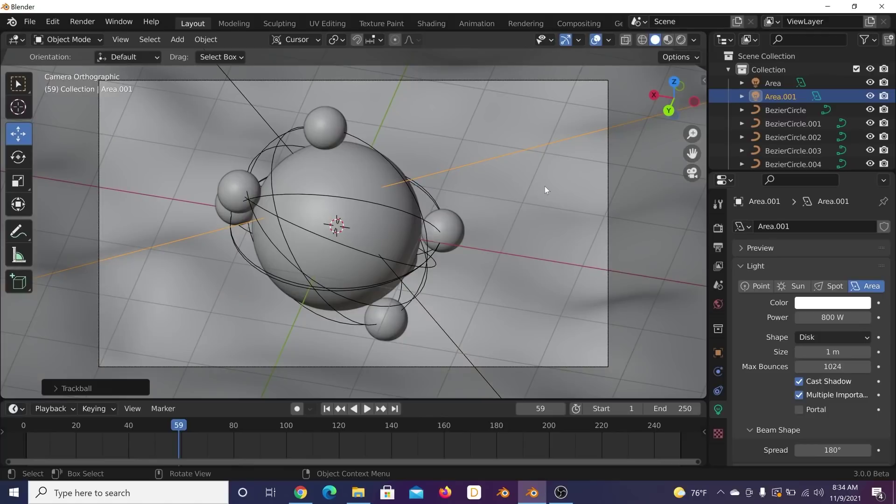
Step: Give the displaced ground plane a new material with a light blue base color (H 0.567, S 0.759, V 0.800)
scroll(545, 186, down, 2)
click(539, 194)
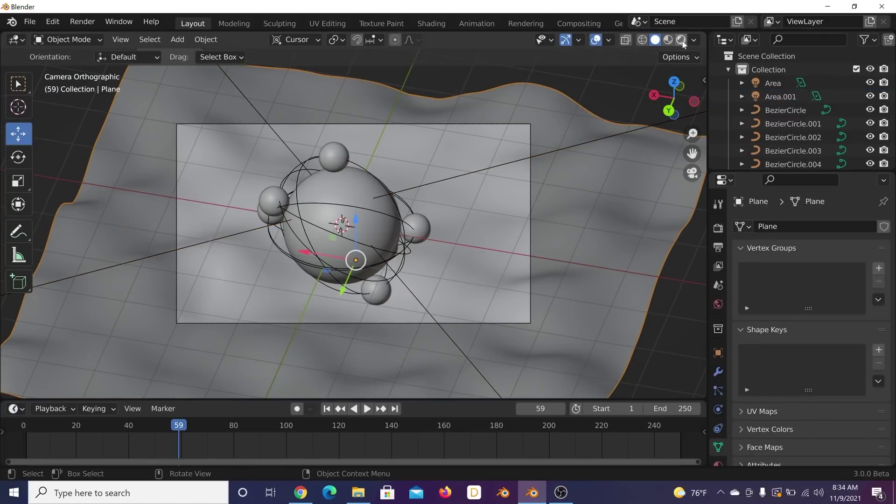
click(668, 40)
scroll(714, 420, down, 2)
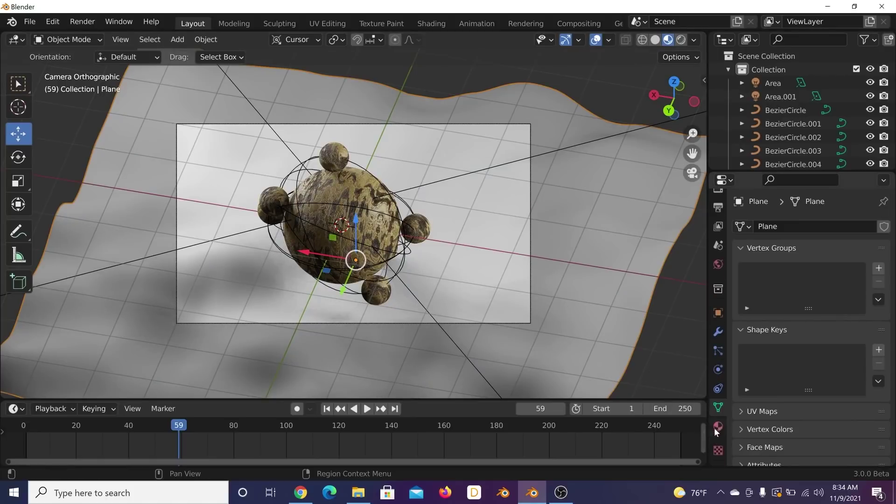
click(718, 426)
click(802, 281)
click(837, 402)
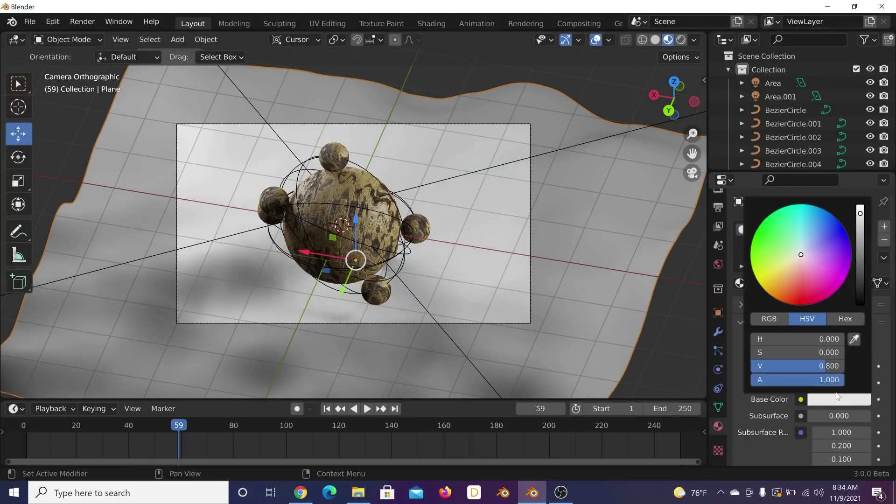
drag(813, 248, 808, 232)
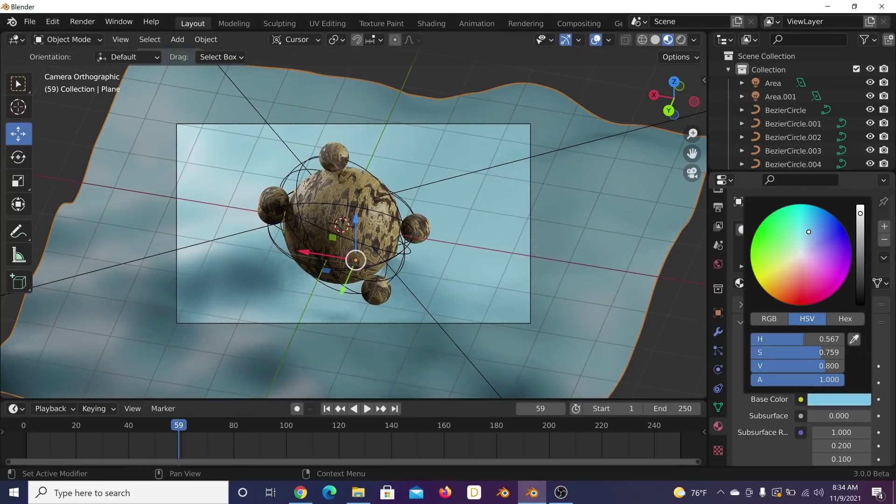
Step: Raise the ground material's roughness to 0.918
scroll(823, 381, down, 6)
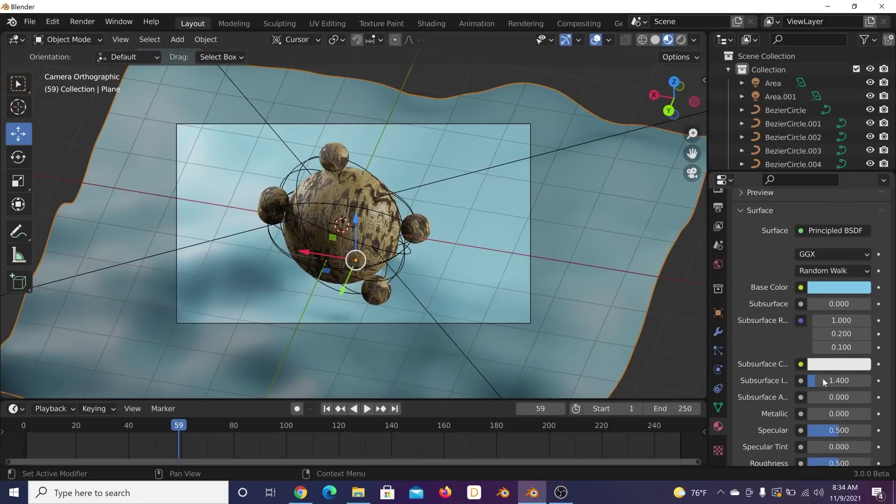
drag(835, 435, 863, 435)
scroll(542, 248, up, 3)
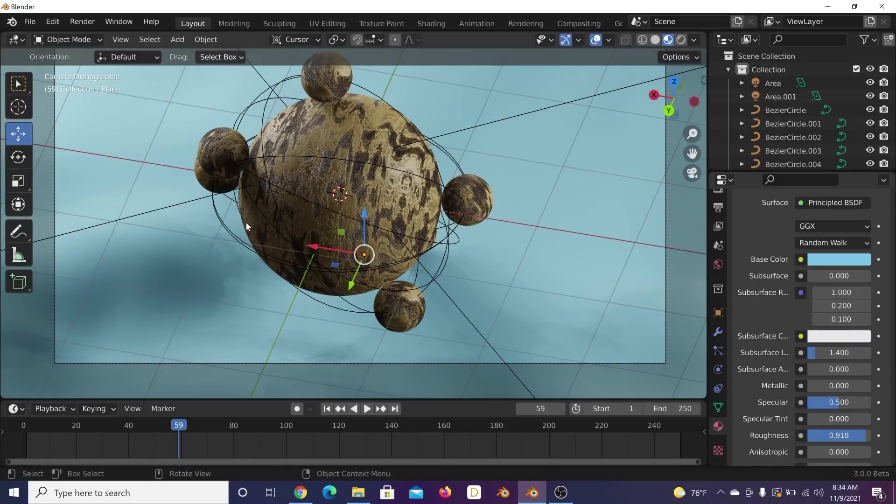
shift+middle_drag(492, 158, 474, 189)
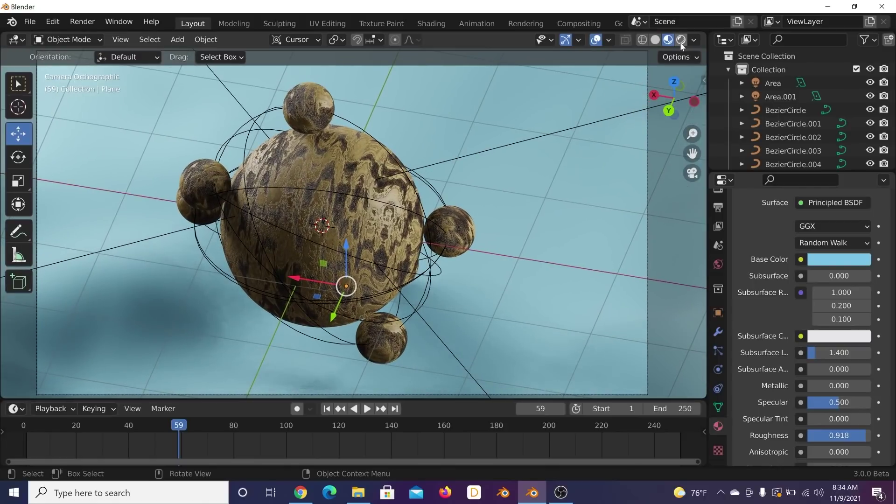
Step: Check the blue ground in rendered shading, then play the orbit animation in solid shading up to frame 118
click(681, 40)
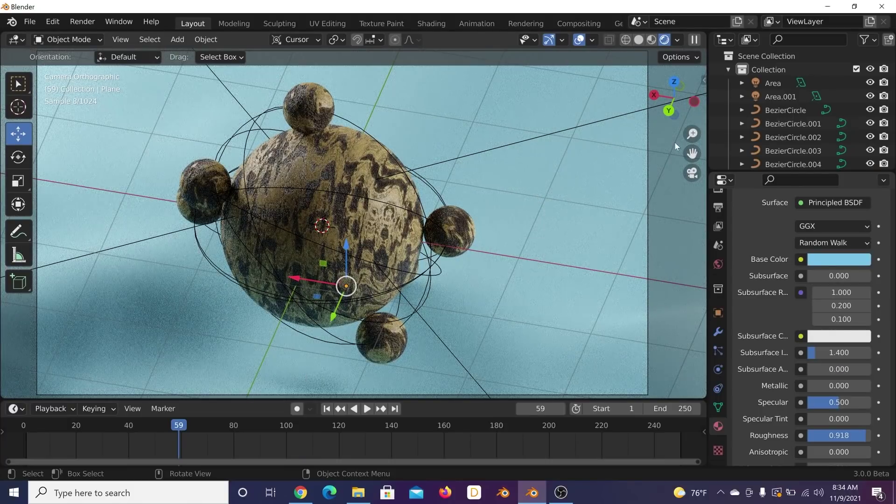
click(639, 41)
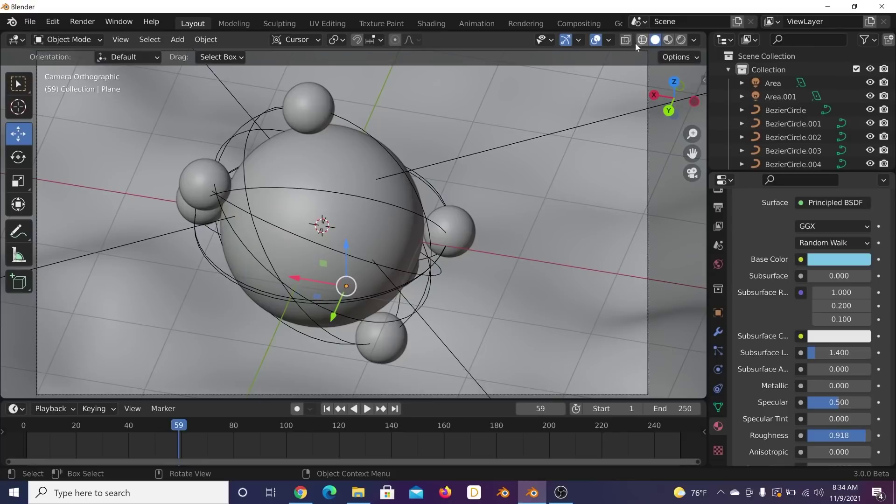
key(space)
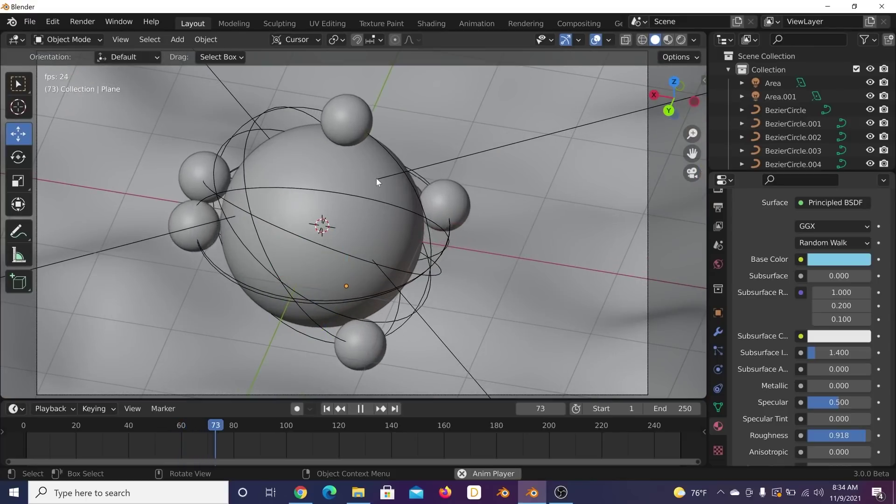
key(space)
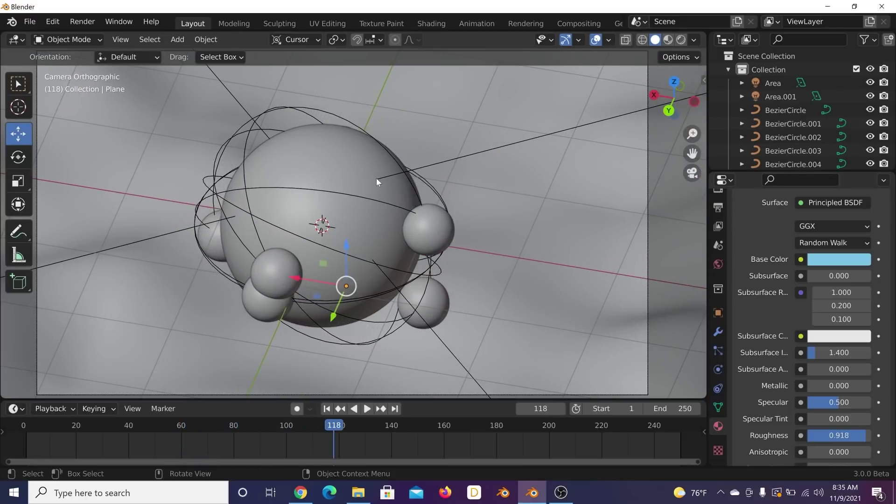
middle_drag(226, 232, 332, 284)
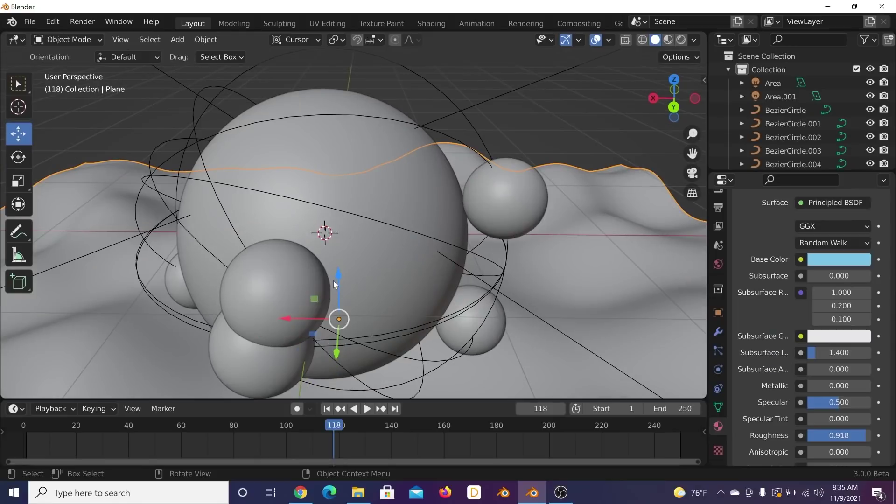
click(239, 241)
shift+click(264, 276)
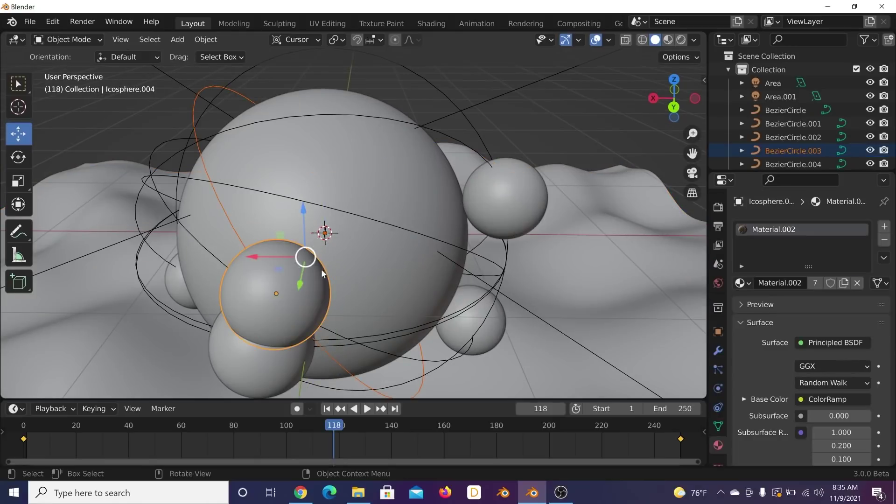
key(r)
key(r)
key(Escape)
Step: Select only the orbit circle BezierCircle.003 and tilt it slightly with a trackball rotation
click(245, 243)
click(243, 242)
shift+click(276, 246)
key(r)
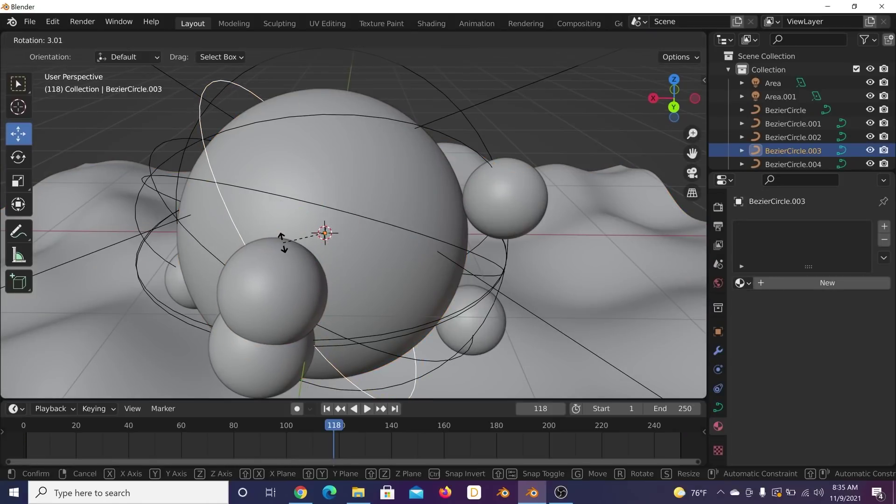
key(r)
click(286, 239)
Step: Play the animation to frame 139 to check the adjusted orbit, and return to the camera view
middle_drag(237, 149, 283, 206)
key(space)
key(space)
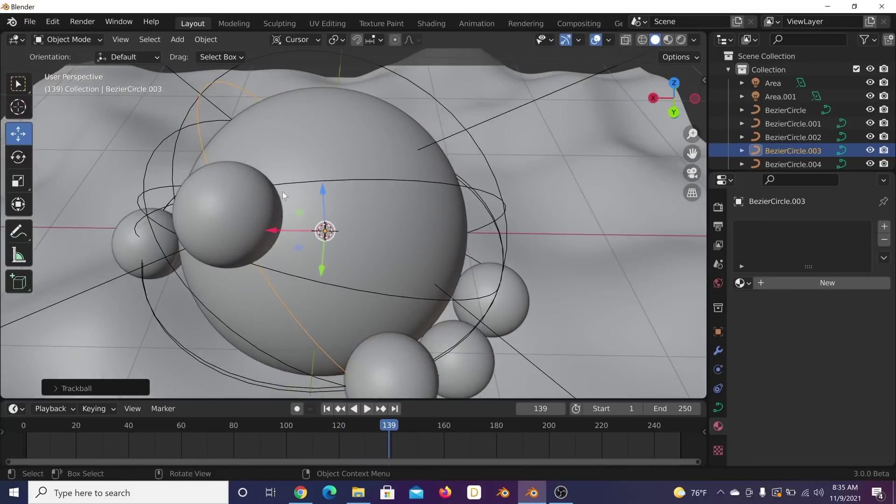
scroll(281, 188, down, 4)
key(KP_0)
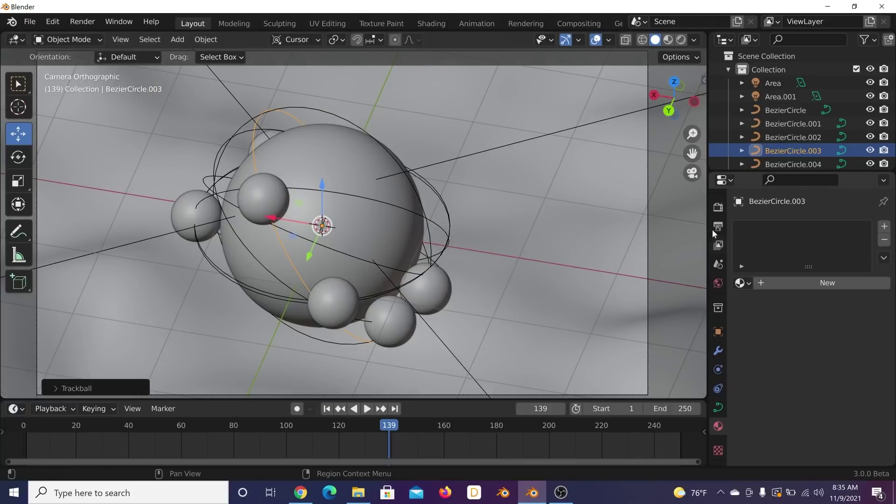
Step: Set the total max bounces of the Cycles light paths to 1
click(717, 207)
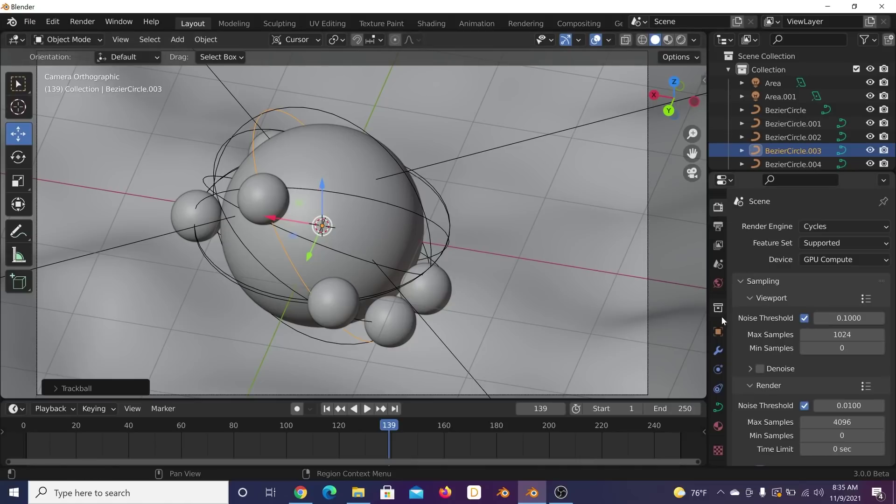
scroll(793, 354, down, 8)
click(762, 337)
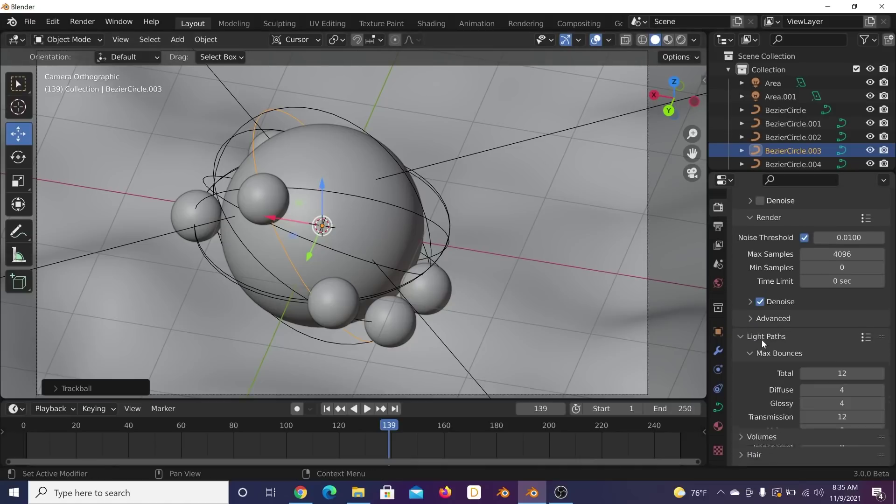
click(842, 373)
text(1)
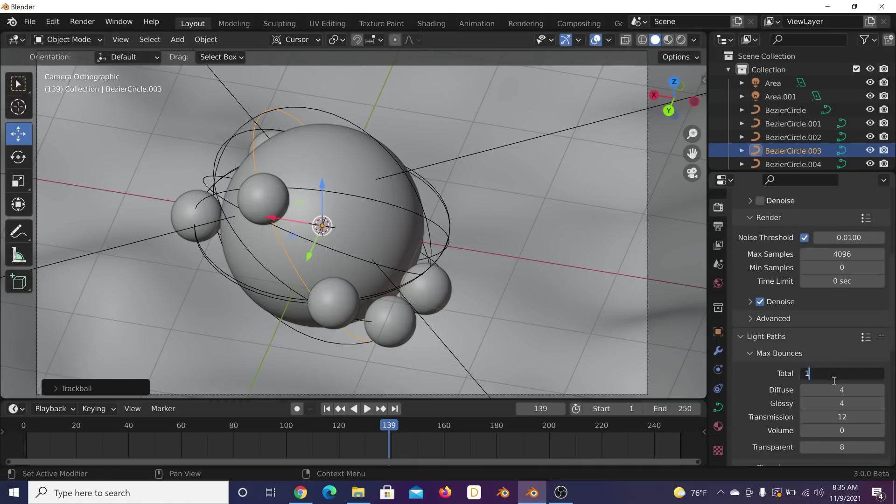
key(Return)
Step: Set the diffuse, glossy and transmission max bounces to 1 each
click(840, 390)
text(1)
key(Return)
click(841, 403)
text(1)
key(Return)
click(840, 417)
text(1)
key(Return)
Step: Set the transparent max bounces to 1 and turn off reflective and refractive caustics
scroll(839, 418, down, 2)
click(839, 415)
text(1)
key(Return)
scroll(835, 420, down, 6)
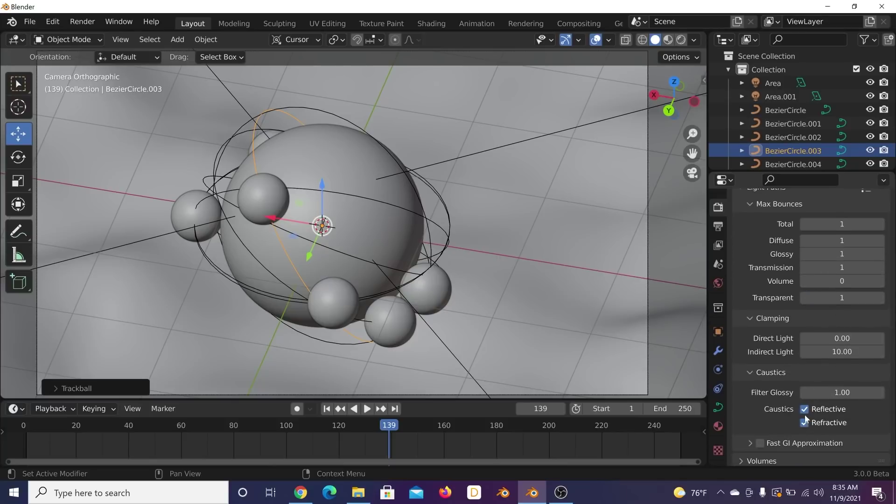
scroll(849, 374, up, 3)
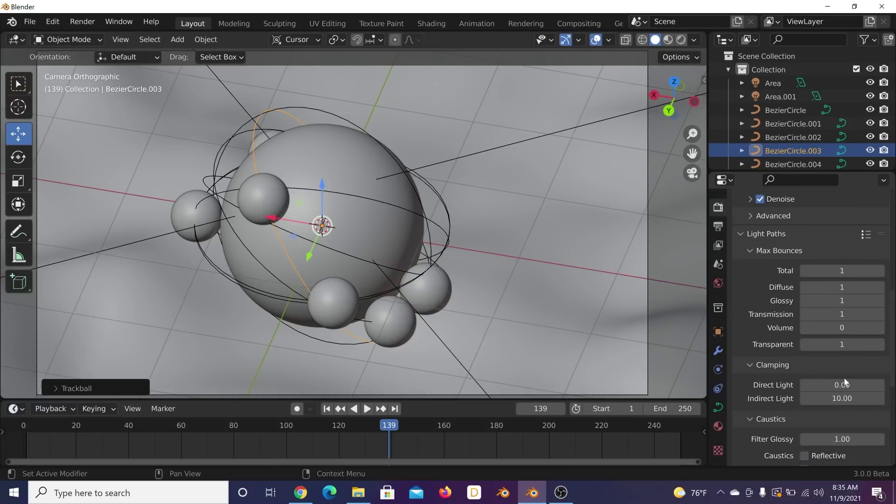
scroll(842, 382, down, 2)
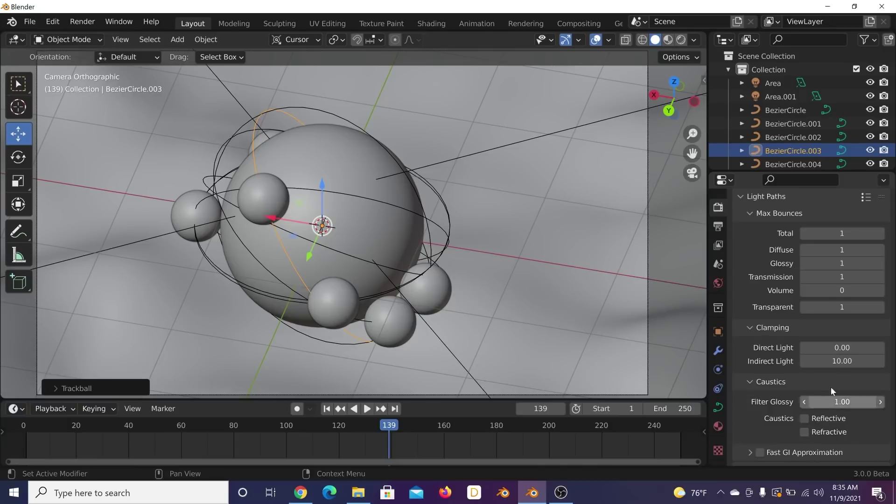
Step: Set the final render's max samples to 50
scroll(810, 410, up, 4)
scroll(765, 242, up, 4)
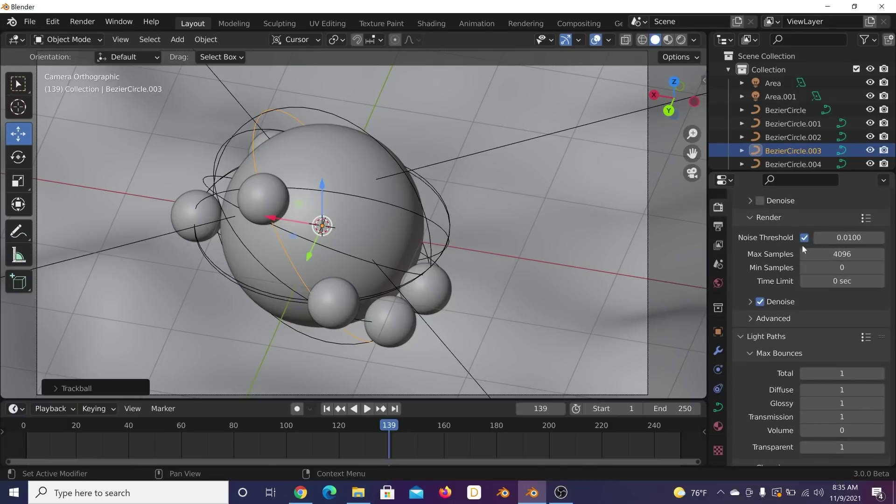
click(850, 255)
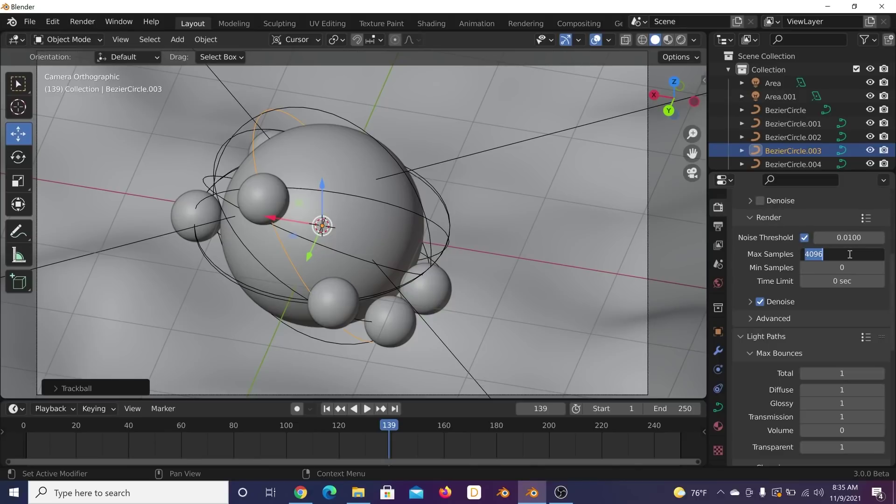
text(50)
key(Return)
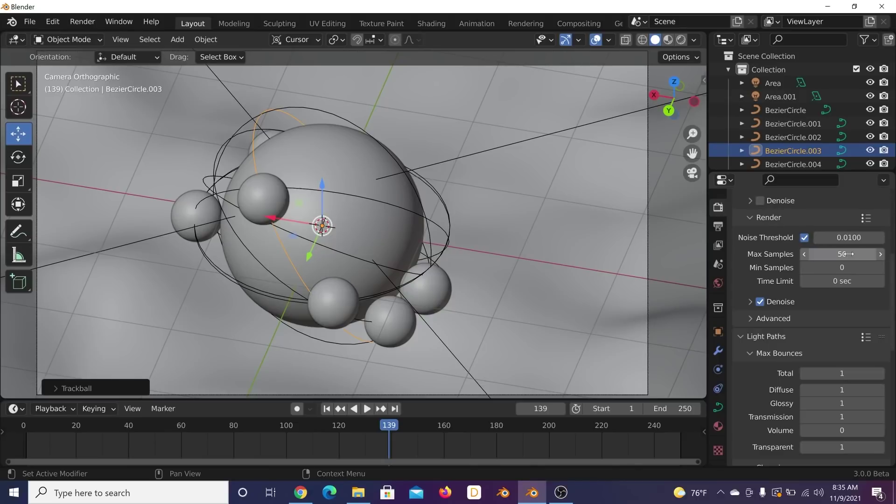
Step: Enable the Denoising Data pass for the view layer and turn on Use Nodes in the Compositing workspace
click(718, 246)
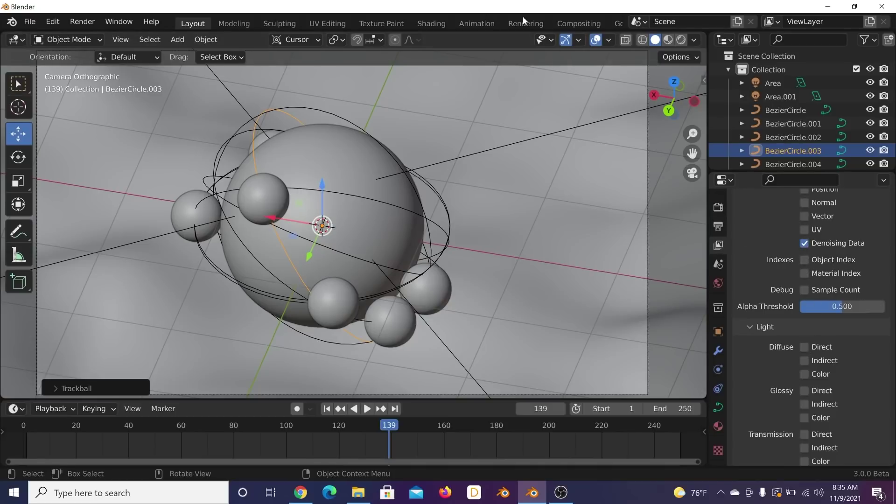
click(575, 24)
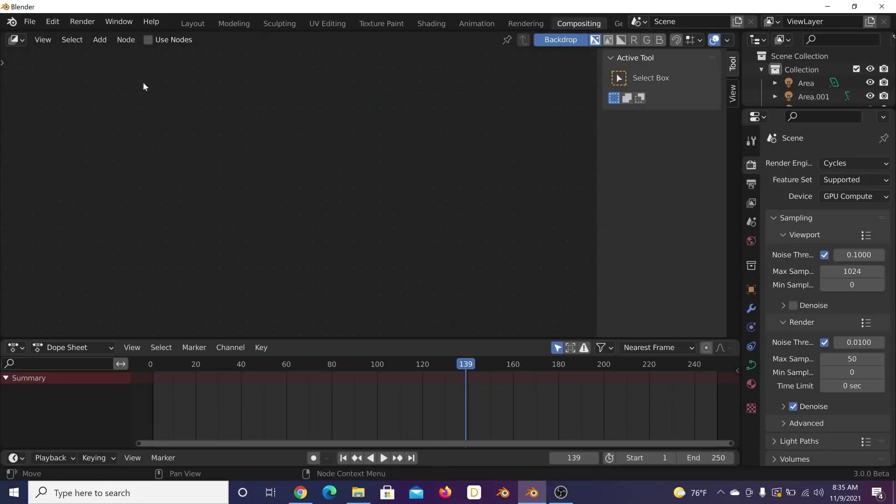
click(155, 42)
Step: Add a Viewer node below the Composite node and connect the Render Layers Image output to it
middle_drag(470, 126, 372, 181)
key(shift+a)
click(395, 150)
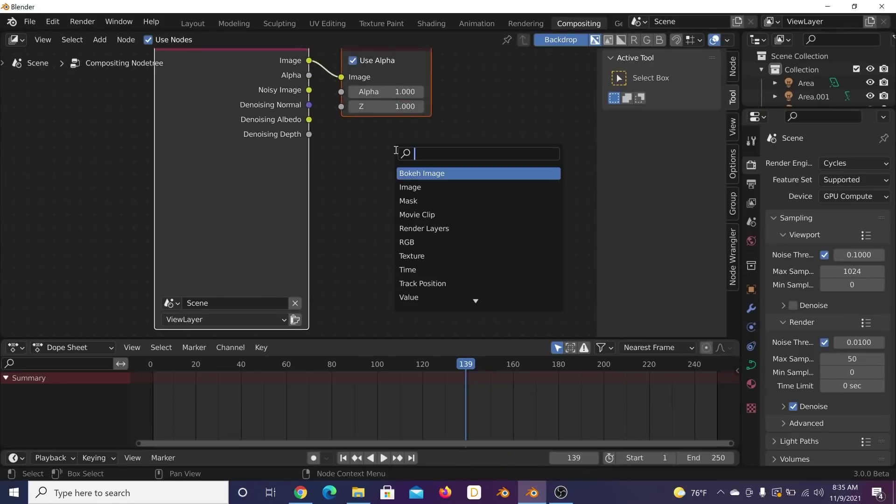
text(view)
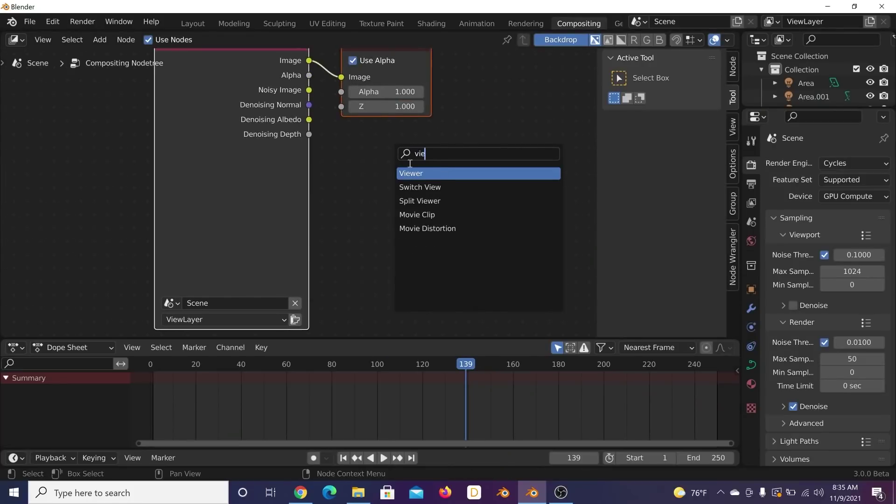
key(Return)
click(396, 150)
drag(309, 61, 401, 192)
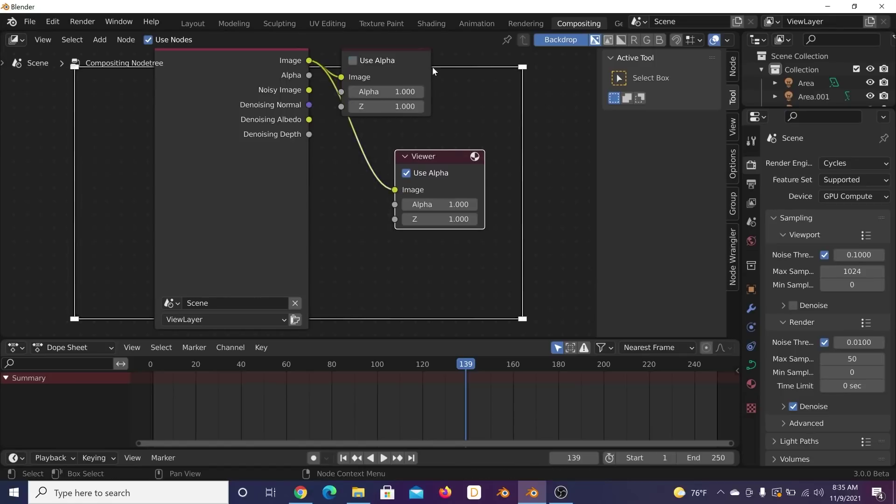
Step: Re-enable Use Alpha on the Composite node and move the node farther away from Render Layers
click(367, 61)
click(361, 60)
middle_drag(385, 49, 373, 76)
drag(397, 70, 506, 71)
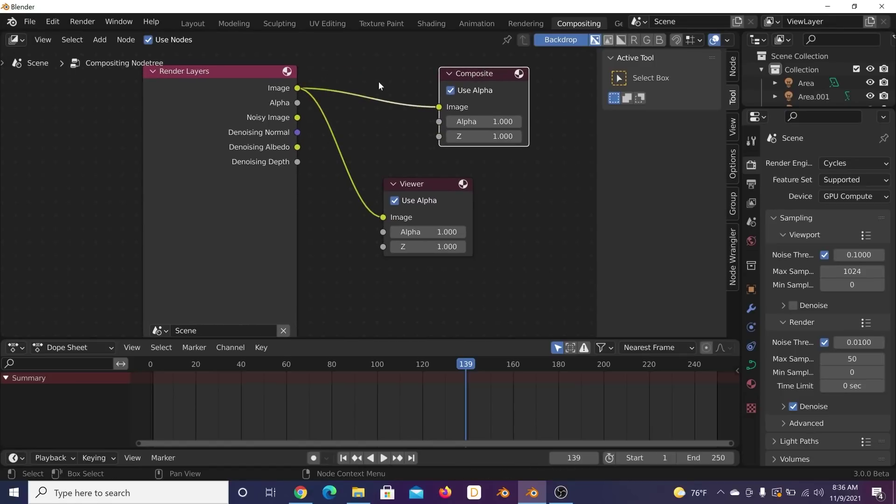
Step: Join the Image links to Composite and Viewer with a reroute, and move Render Layers farther from them to make room
shift+right_drag(380, 64, 328, 208)
drag(228, 79, 97, 102)
Step: Insert a Denoise node between Render Layers and the reroute, and connect Denoising Normal and Denoising Albedo to its Normal and Albedo inputs
key(shift+a)
click(249, 69)
text(de)
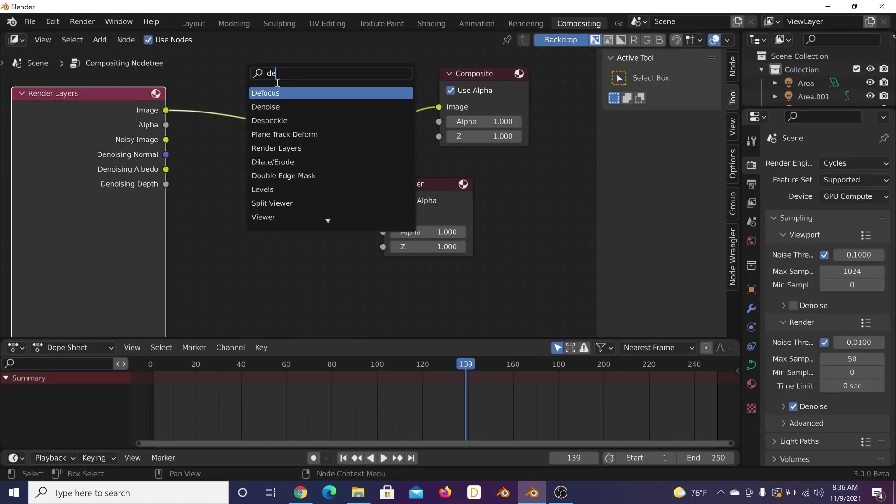
key(Down)
key(Return)
click(256, 111)
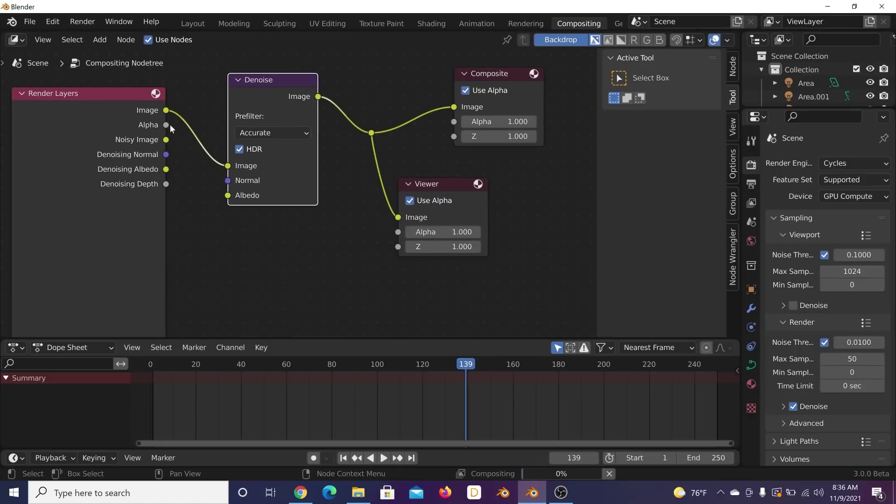
drag(166, 155, 230, 182)
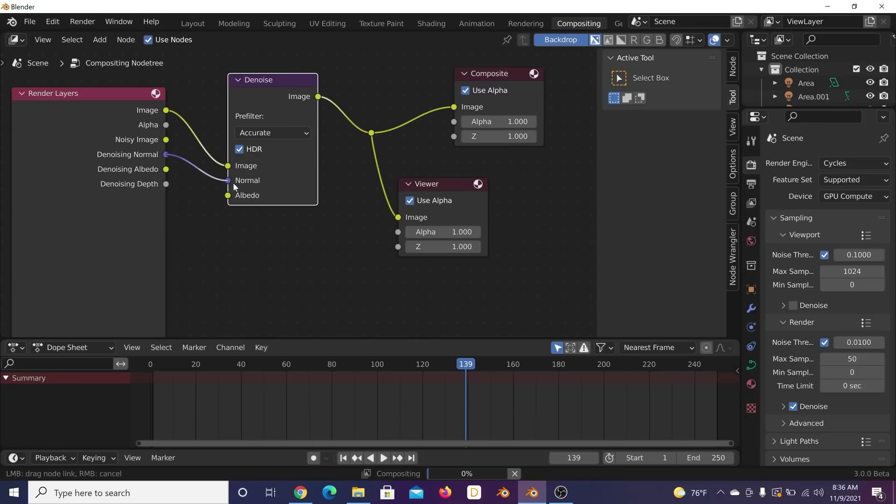
drag(166, 169, 241, 199)
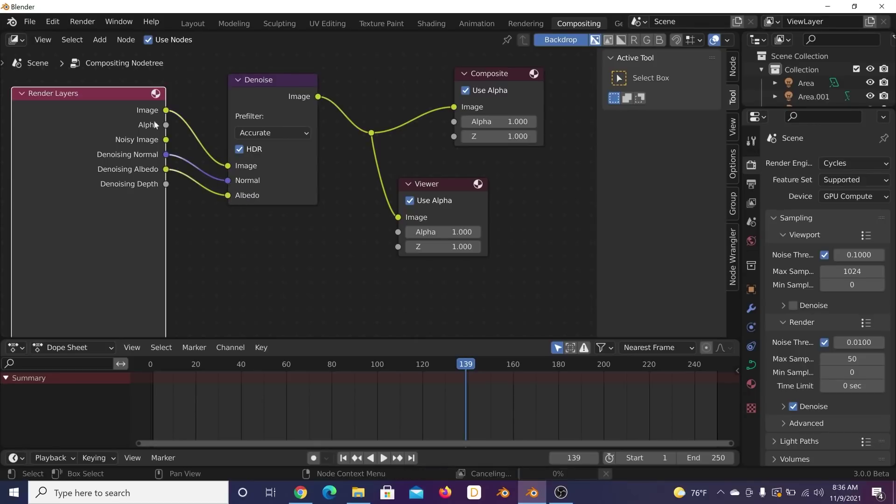
Step: Render the current frame, inspect the denoised image up close, and close the render window
click(81, 24)
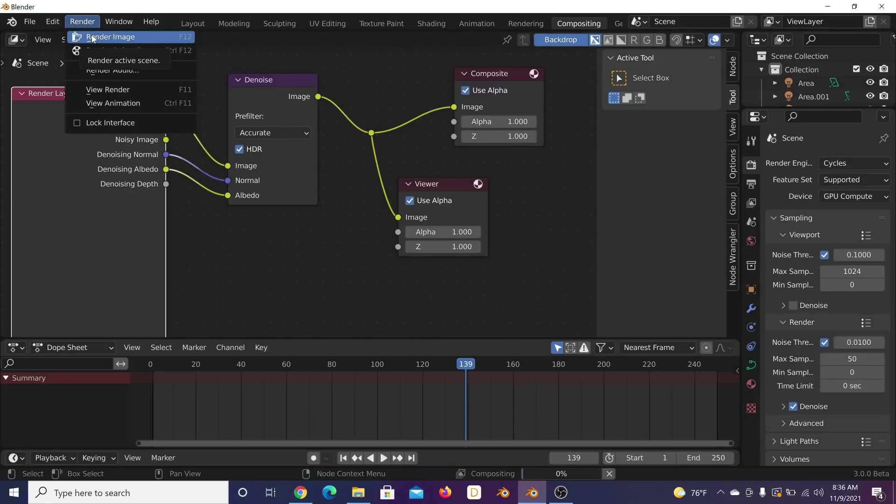
click(93, 39)
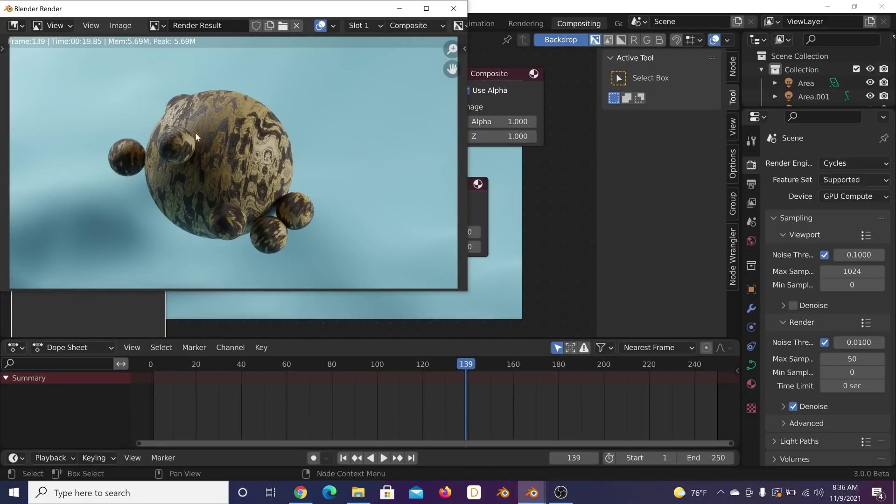
scroll(119, 111, up, 3)
scroll(196, 171, down, 5)
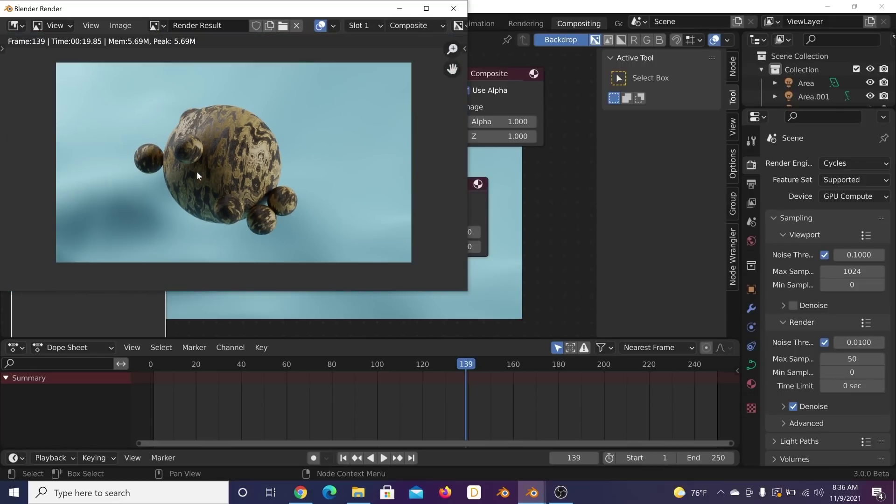
scroll(215, 181, up, 1)
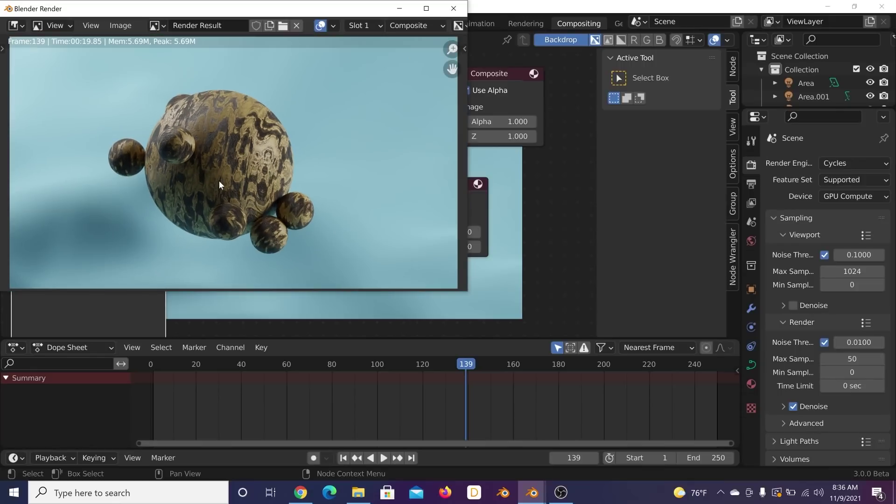
click(453, 8)
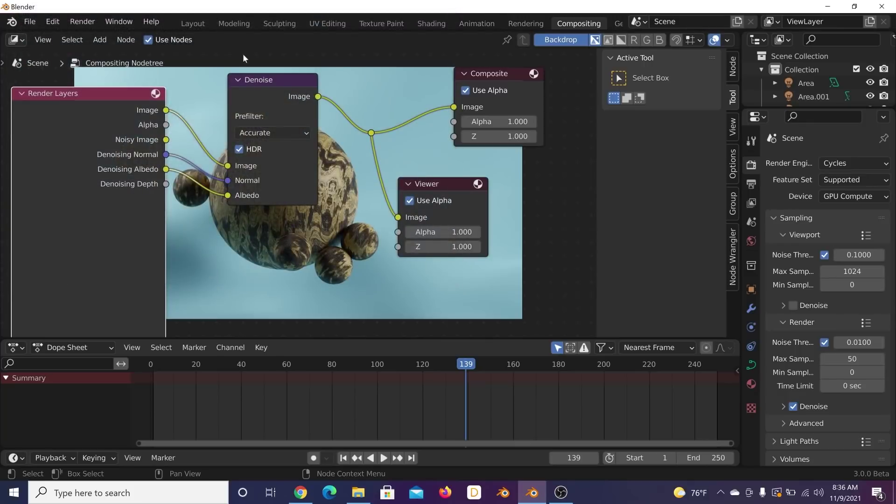
click(752, 177)
click(751, 165)
scroll(808, 334, down, 7)
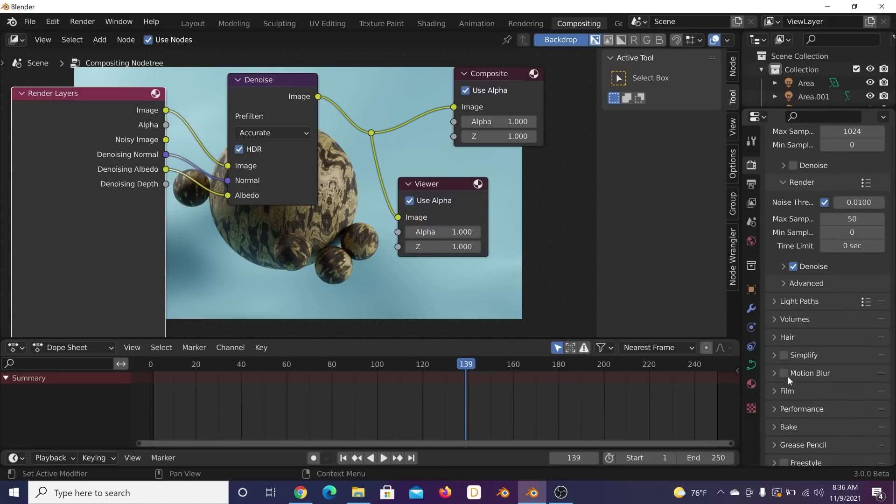
Step: In the Layout workspace, set the ground plane's Displace modifier strength to 1.920
click(193, 24)
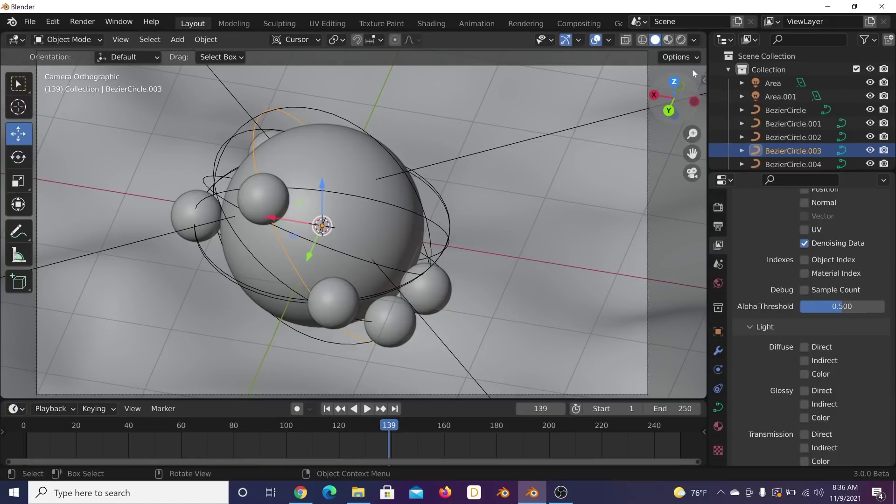
click(550, 205)
scroll(546, 227, down, 5)
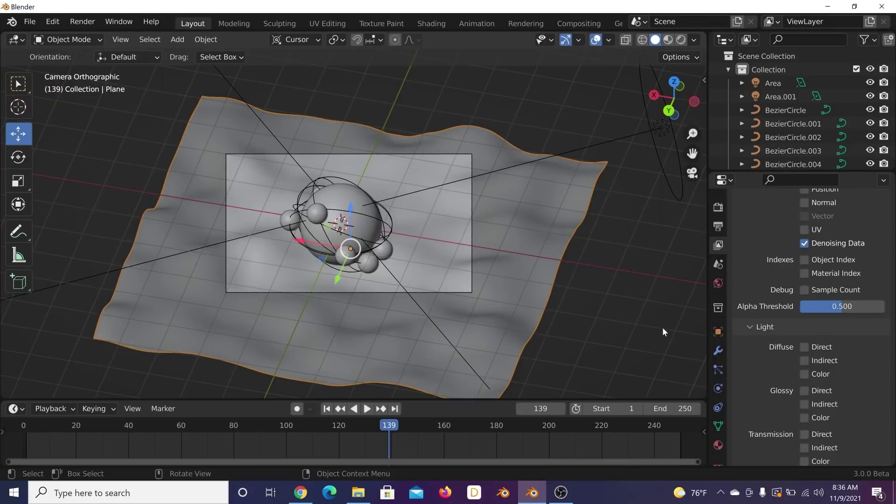
click(718, 351)
drag(816, 331, 854, 331)
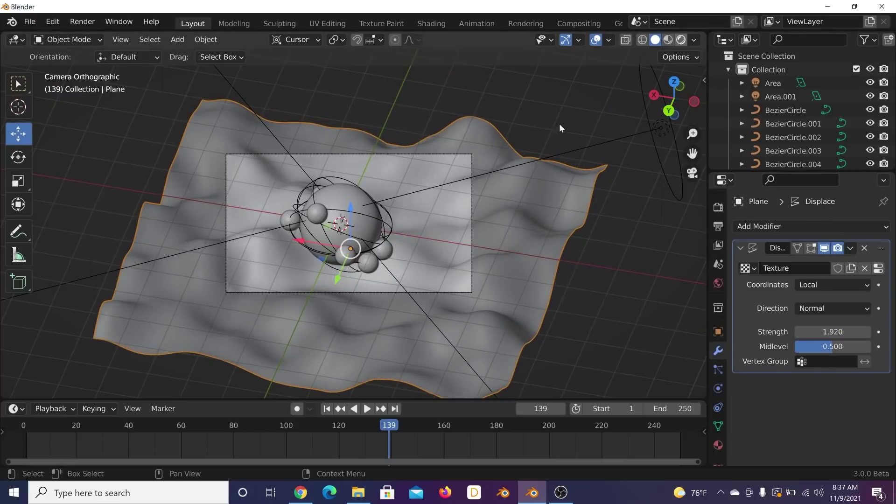
Step: Check the displaced ground in Rendered shading, and switch the viewport to Material Preview after a brief playback in Solid shading
click(681, 39)
scroll(471, 231, up, 4)
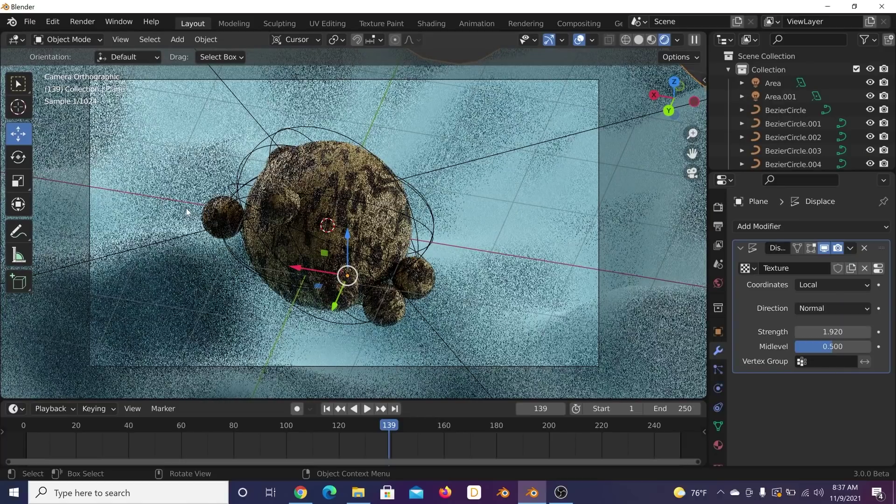
click(639, 39)
key(space)
key(space)
click(667, 39)
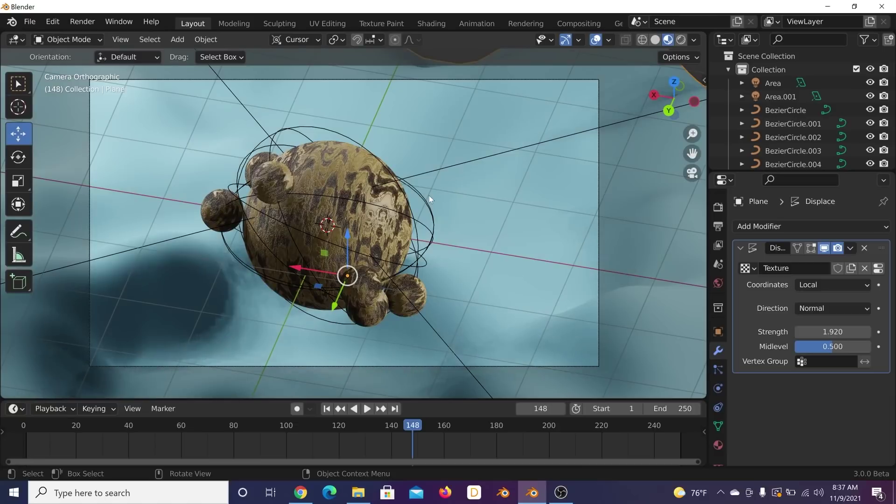
Step: Play the orbit animation in Material Preview with overlays and gizmos hidden, and show them again after stopping playback
key(space)
scroll(429, 195, up, 3)
click(595, 39)
click(566, 40)
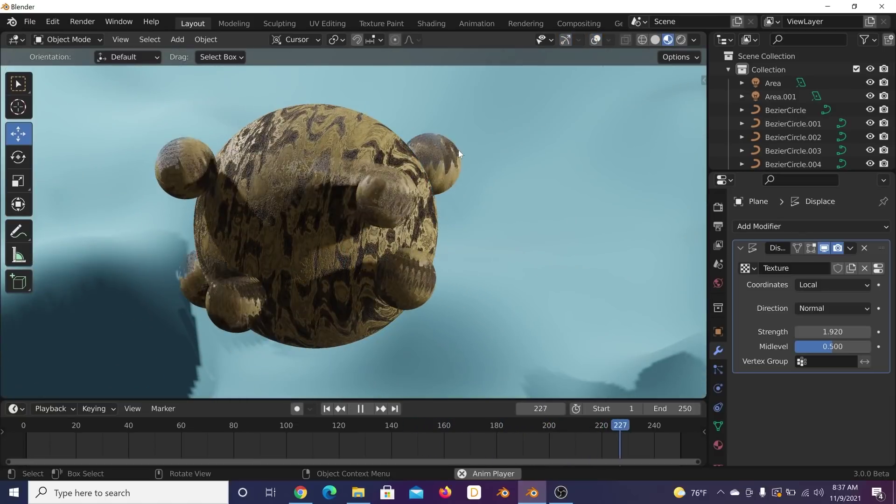
key(space)
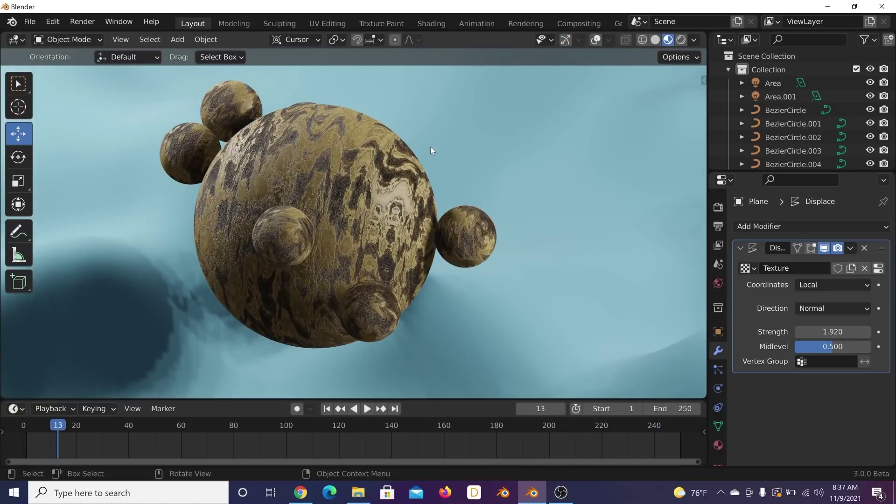
click(595, 40)
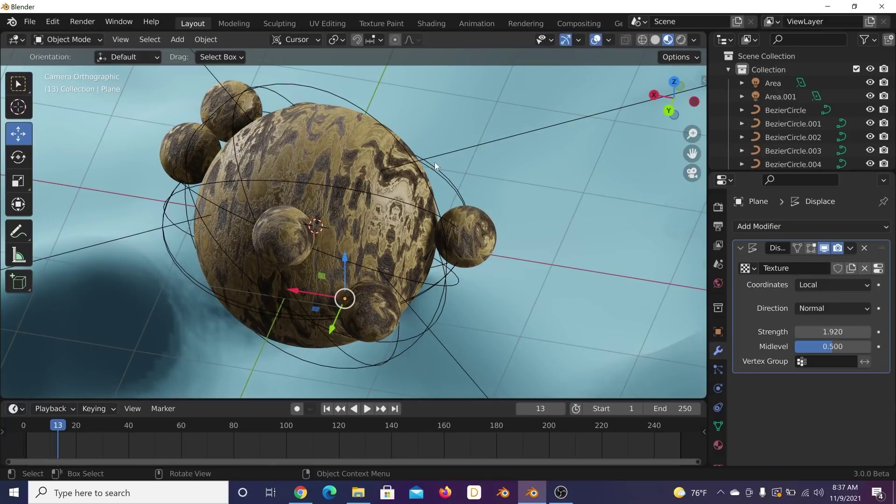
Step: Examine an orbit circle, the large central icosphere and one small orbiting icosphere by selecting them in turn
scroll(282, 175, up, 2)
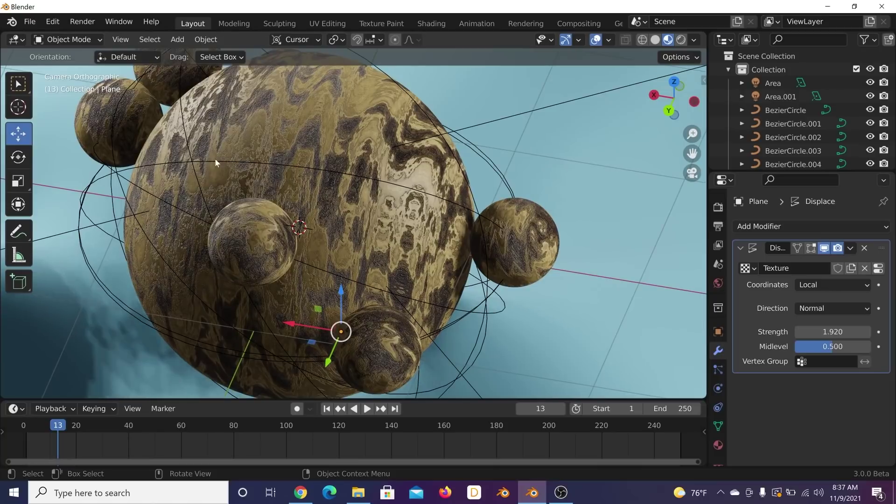
click(195, 168)
click(110, 180)
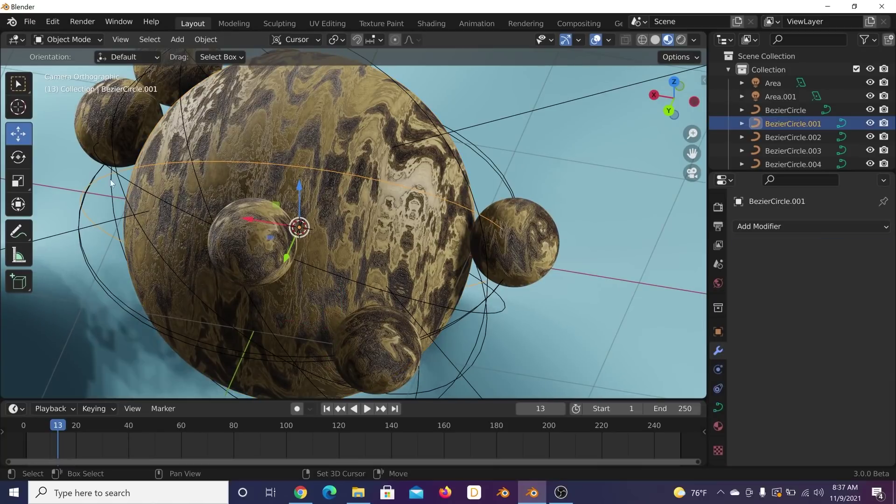
shift+click(86, 191)
shift+click(87, 191)
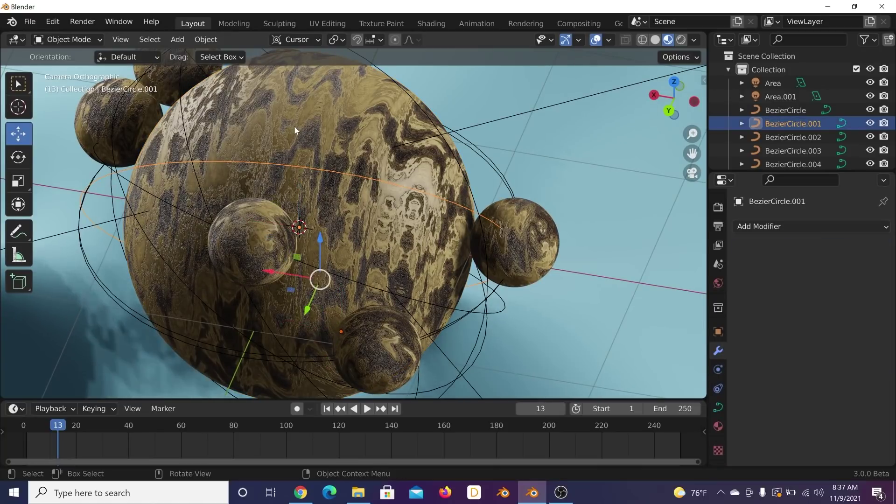
click(236, 126)
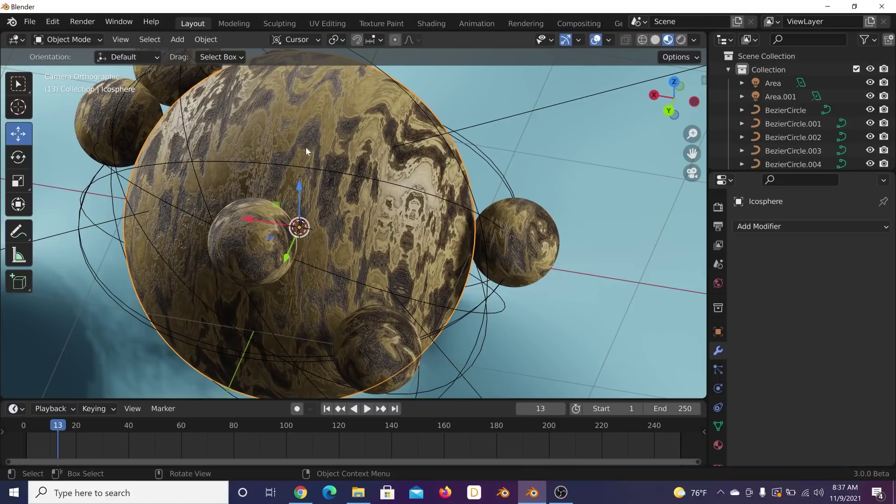
scroll(306, 147, down, 2)
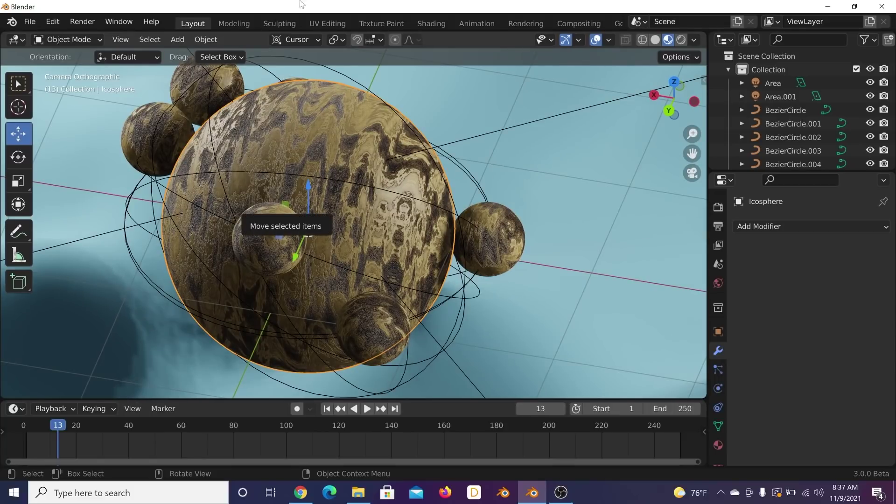
scroll(362, 145, down, 3)
scroll(350, 177, up, 2)
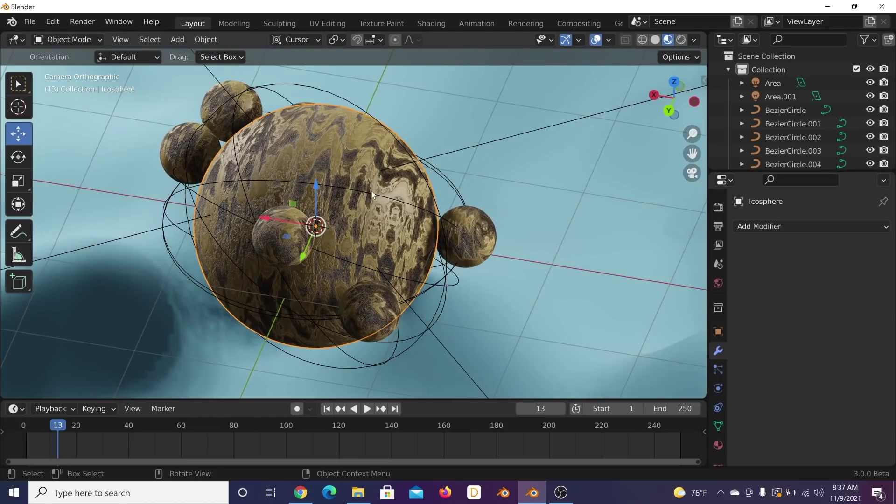
click(454, 224)
click(463, 233)
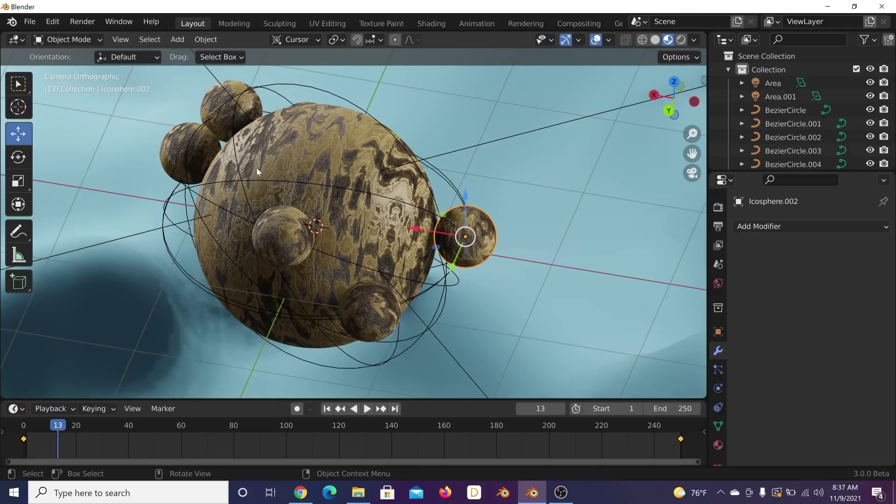